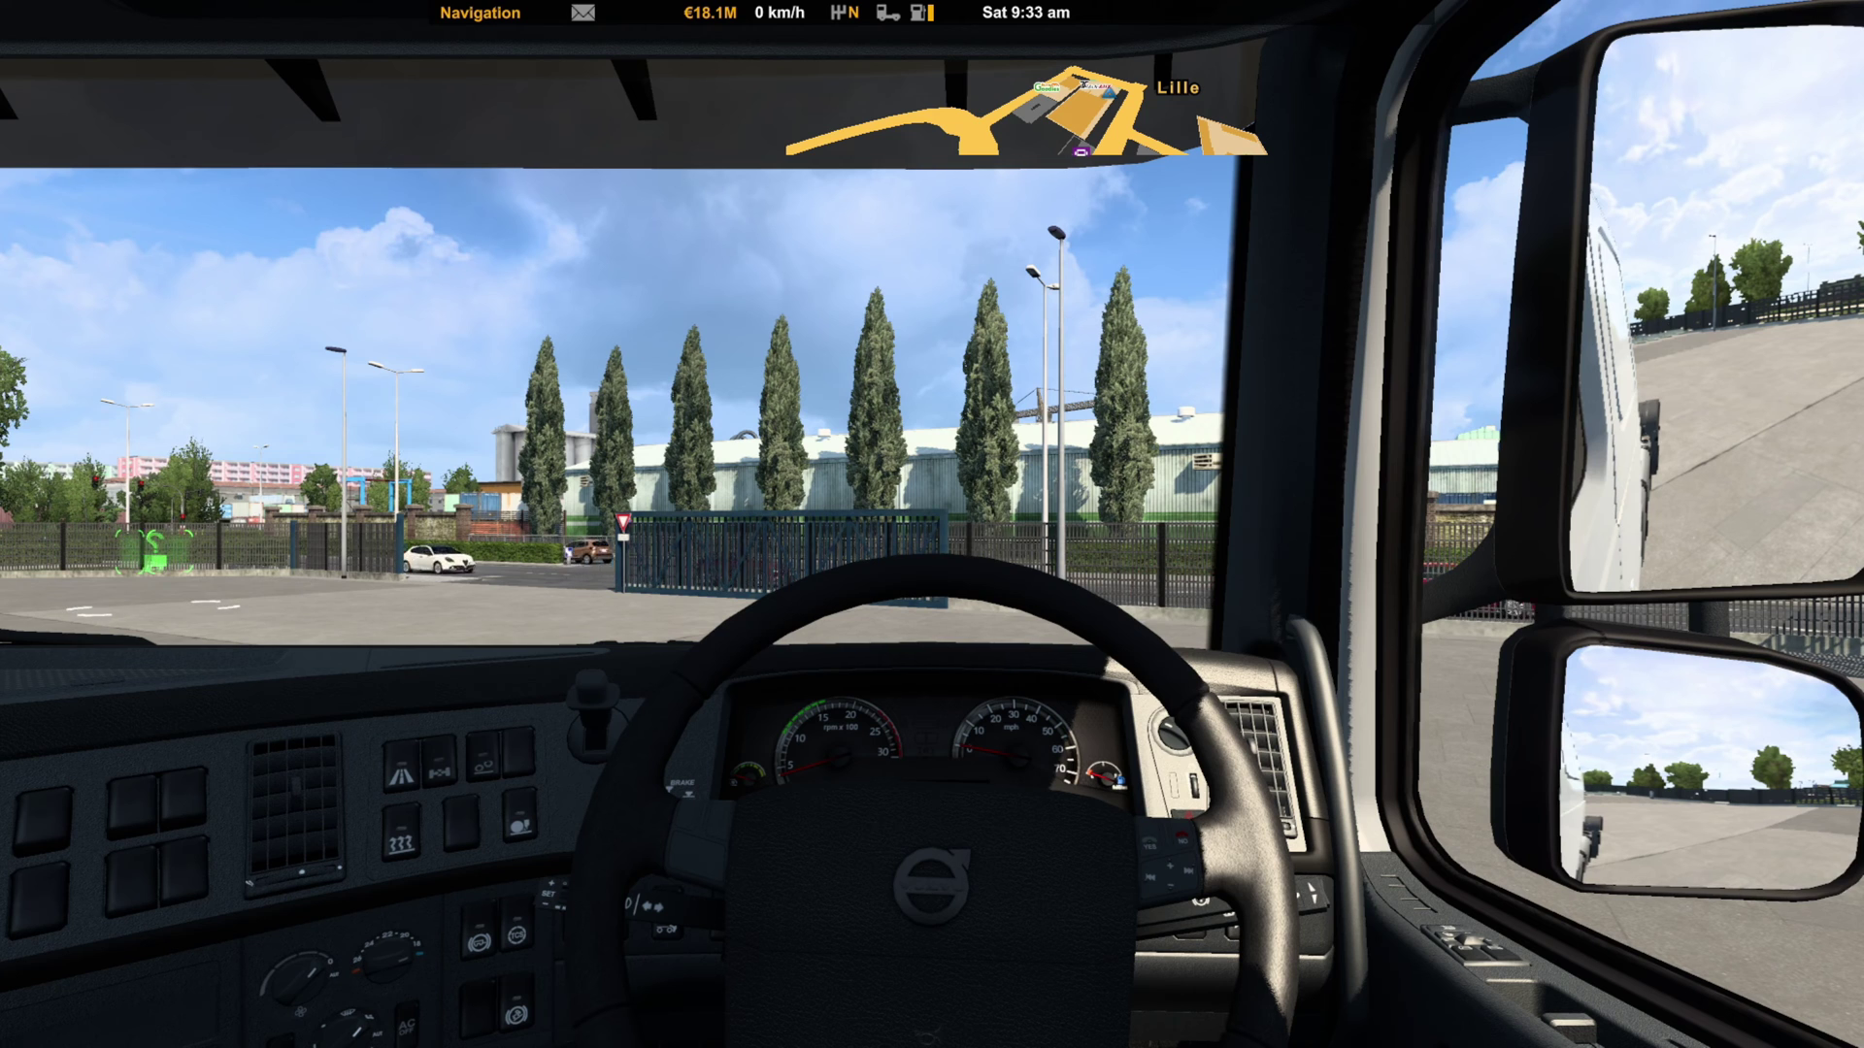
{"action": "key", "text": "F5"}
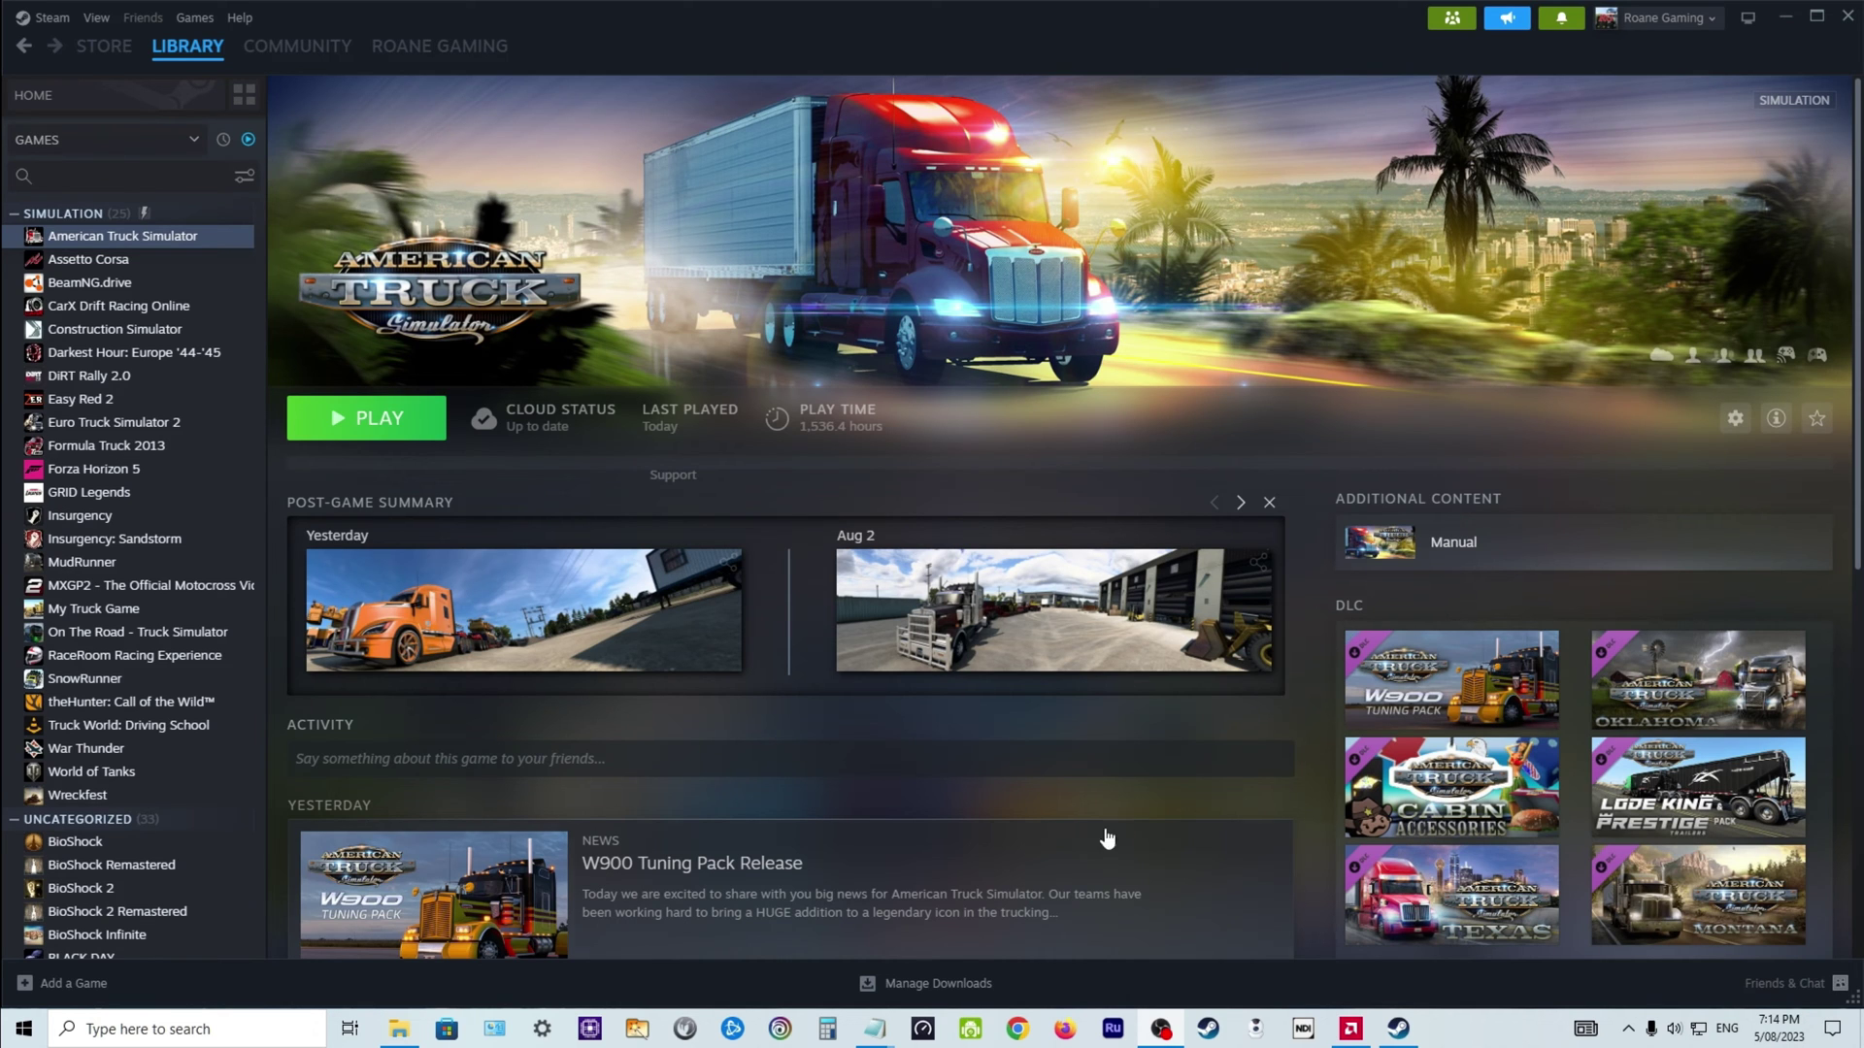
- Switch to File Explorer and open config.cfg from the American Truck Simulator documents folder for editing
{"action": "left_click", "coordinate": [398, 1029]}
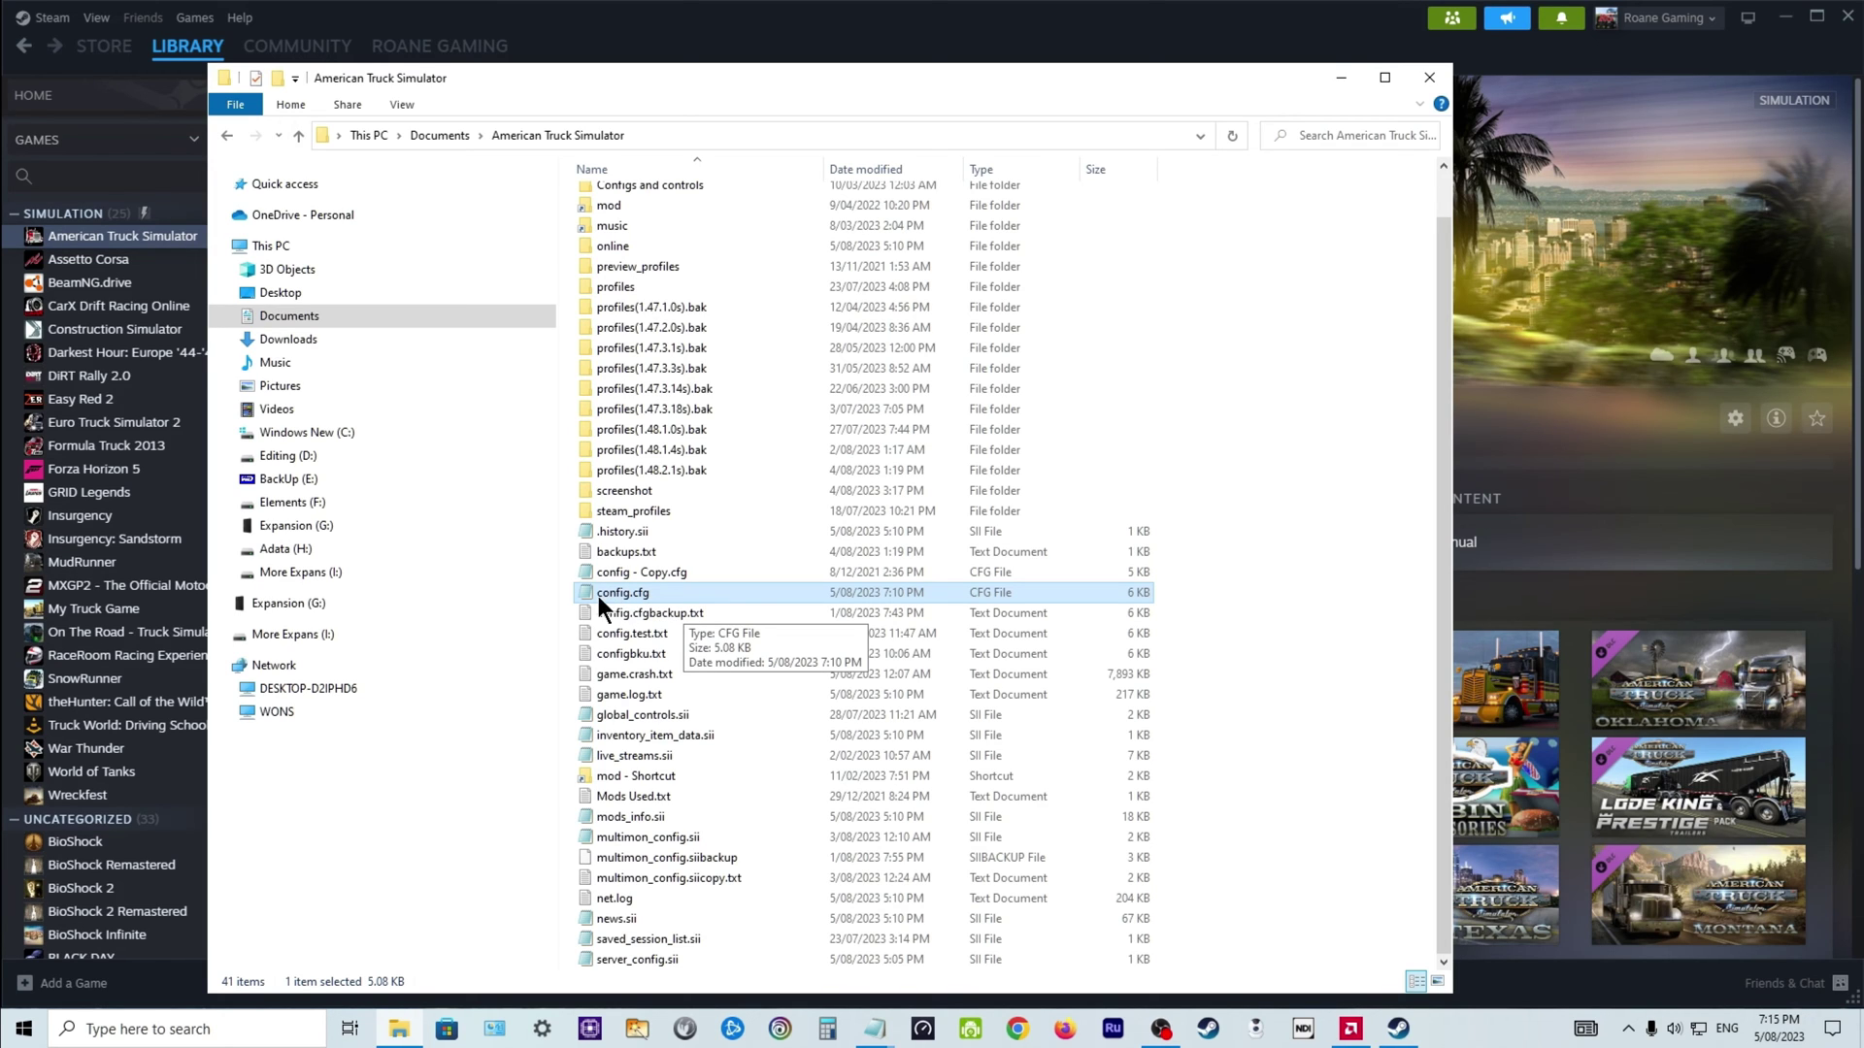
{"action": "right_click", "coordinate": [649, 594]}
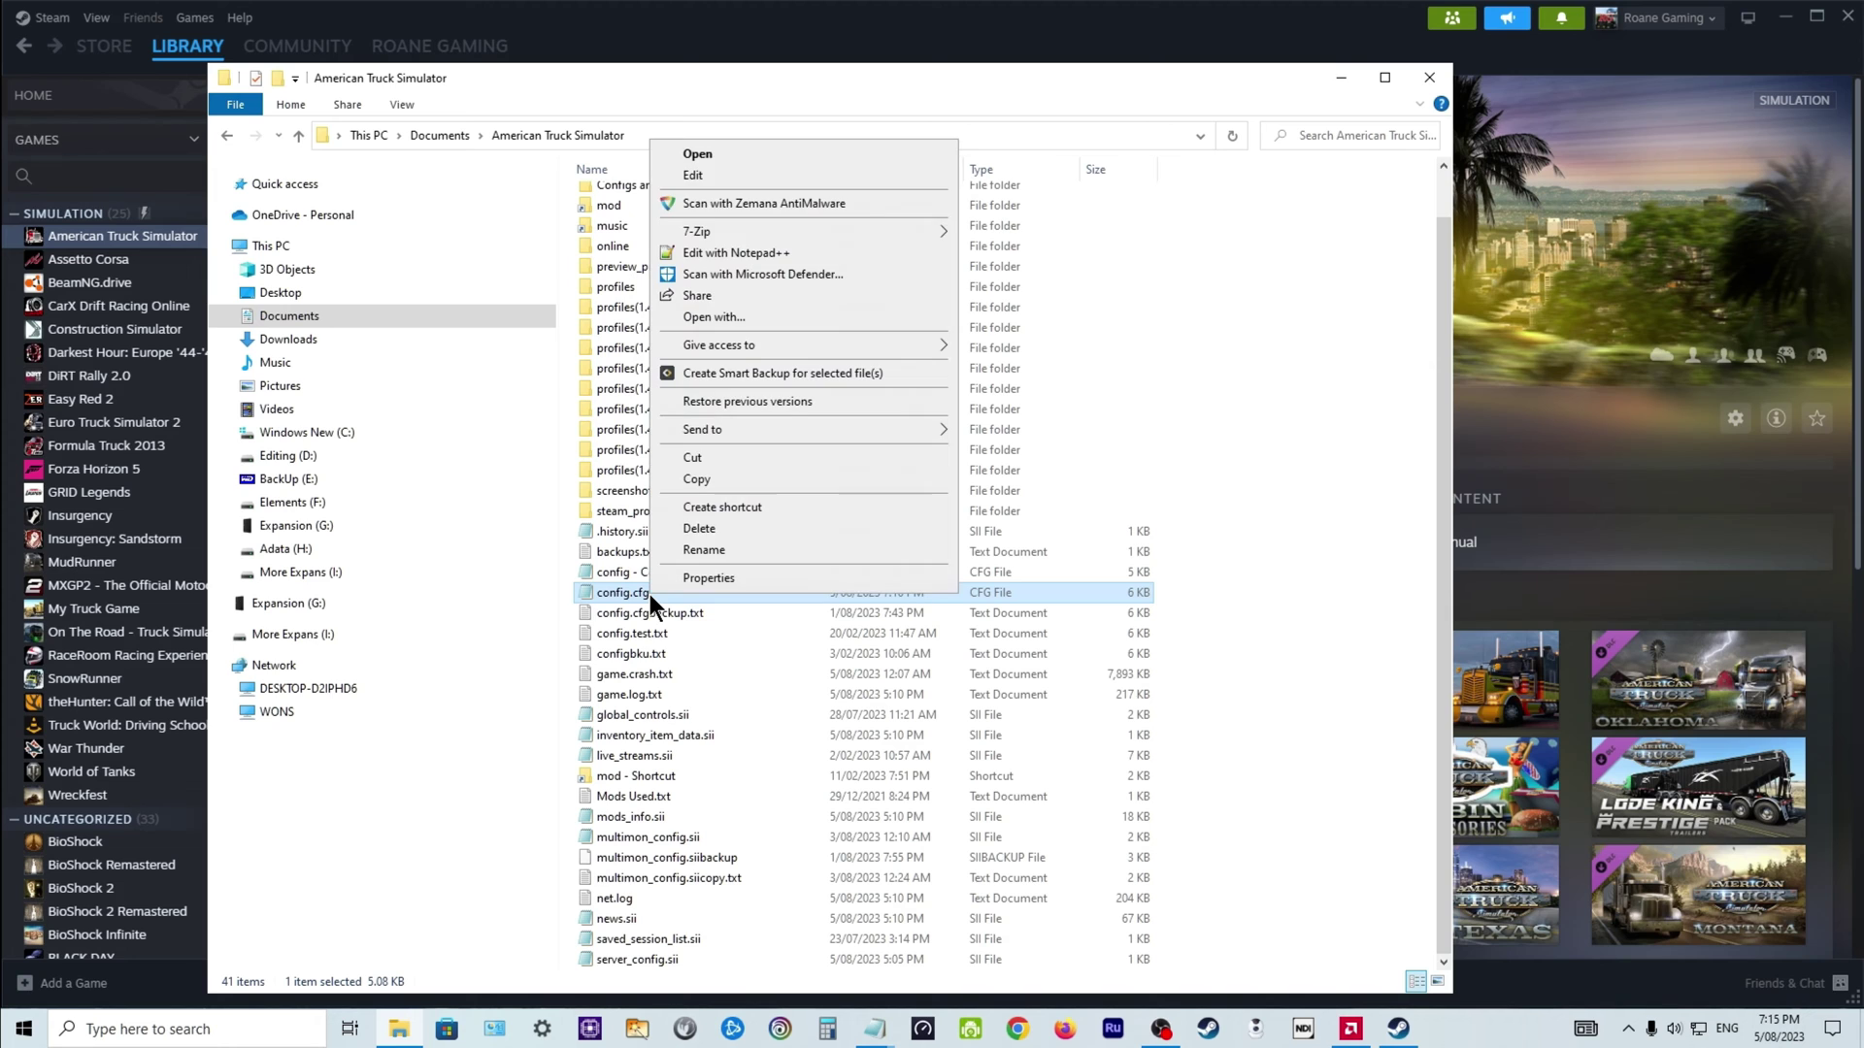
{"action": "left_click", "coordinate": [693, 175]}
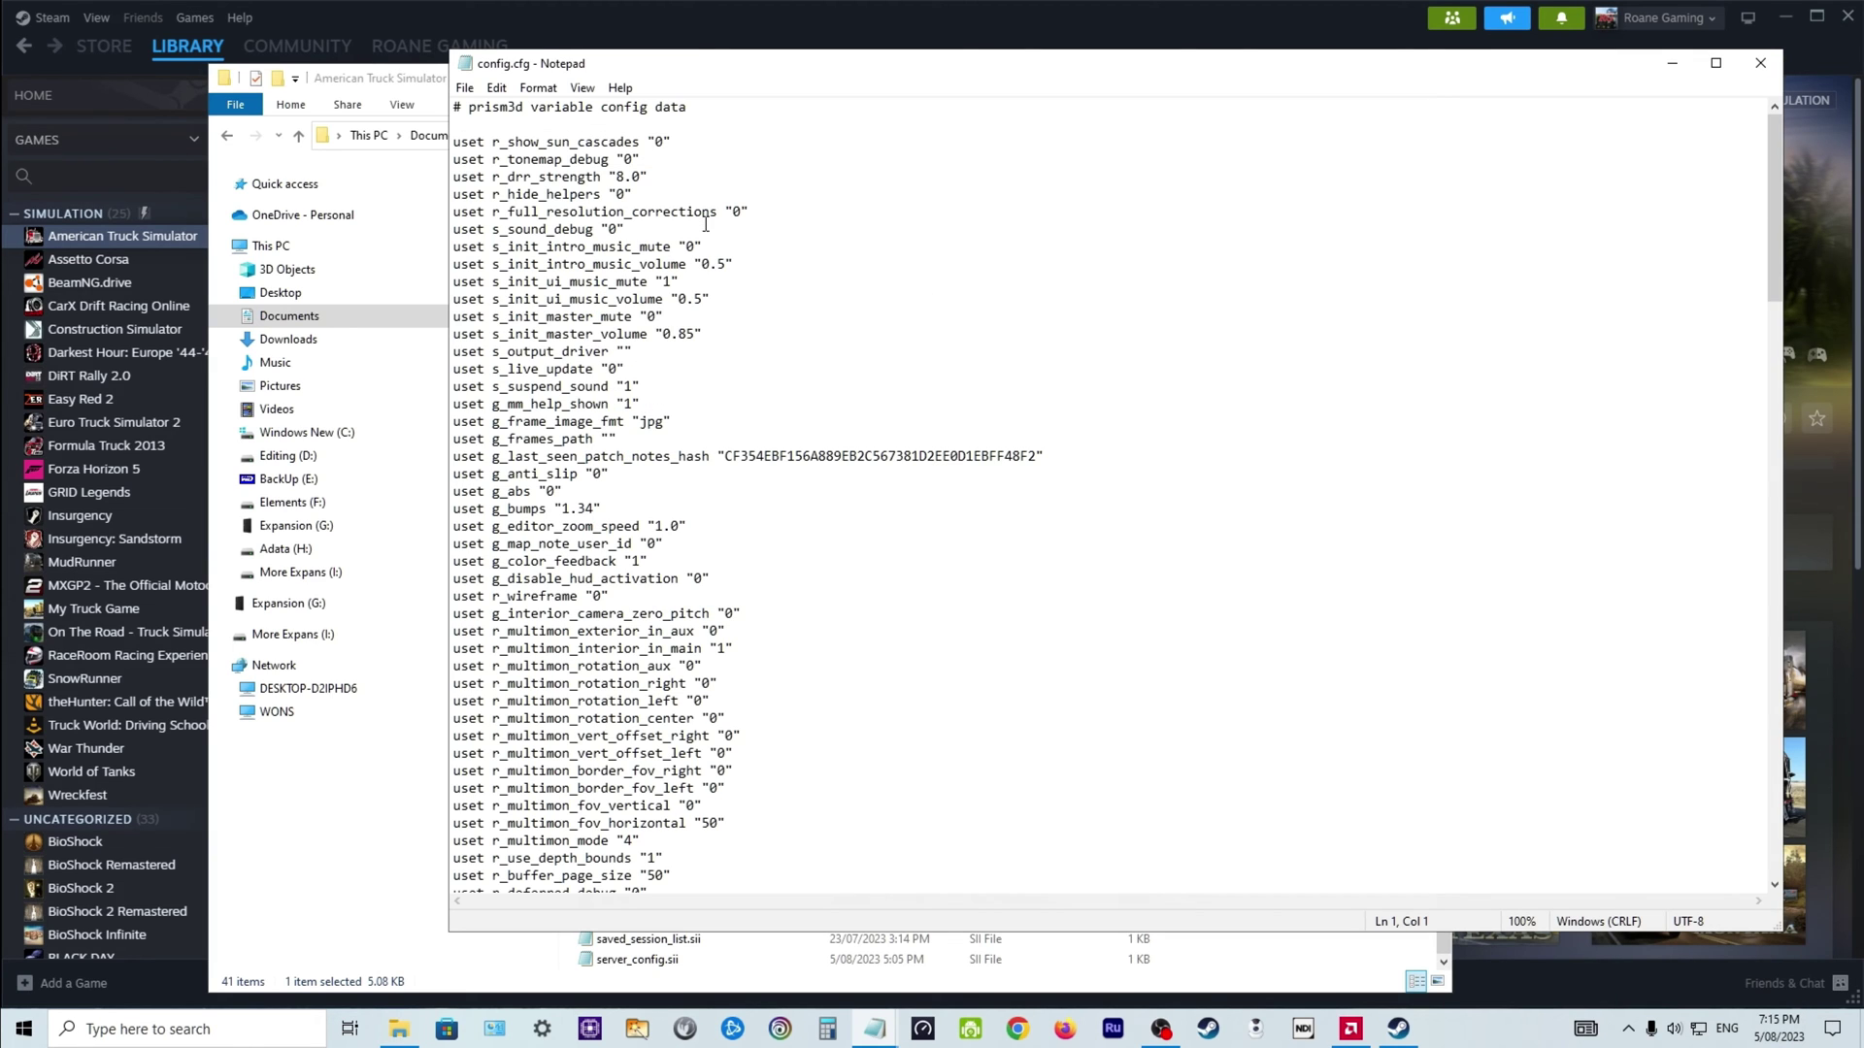
- Search config.cfg for multimon_mode to locate the r_multimon_mode setting, leaving the search dialog closed
{"action": "left_click", "coordinate": [496, 85]}
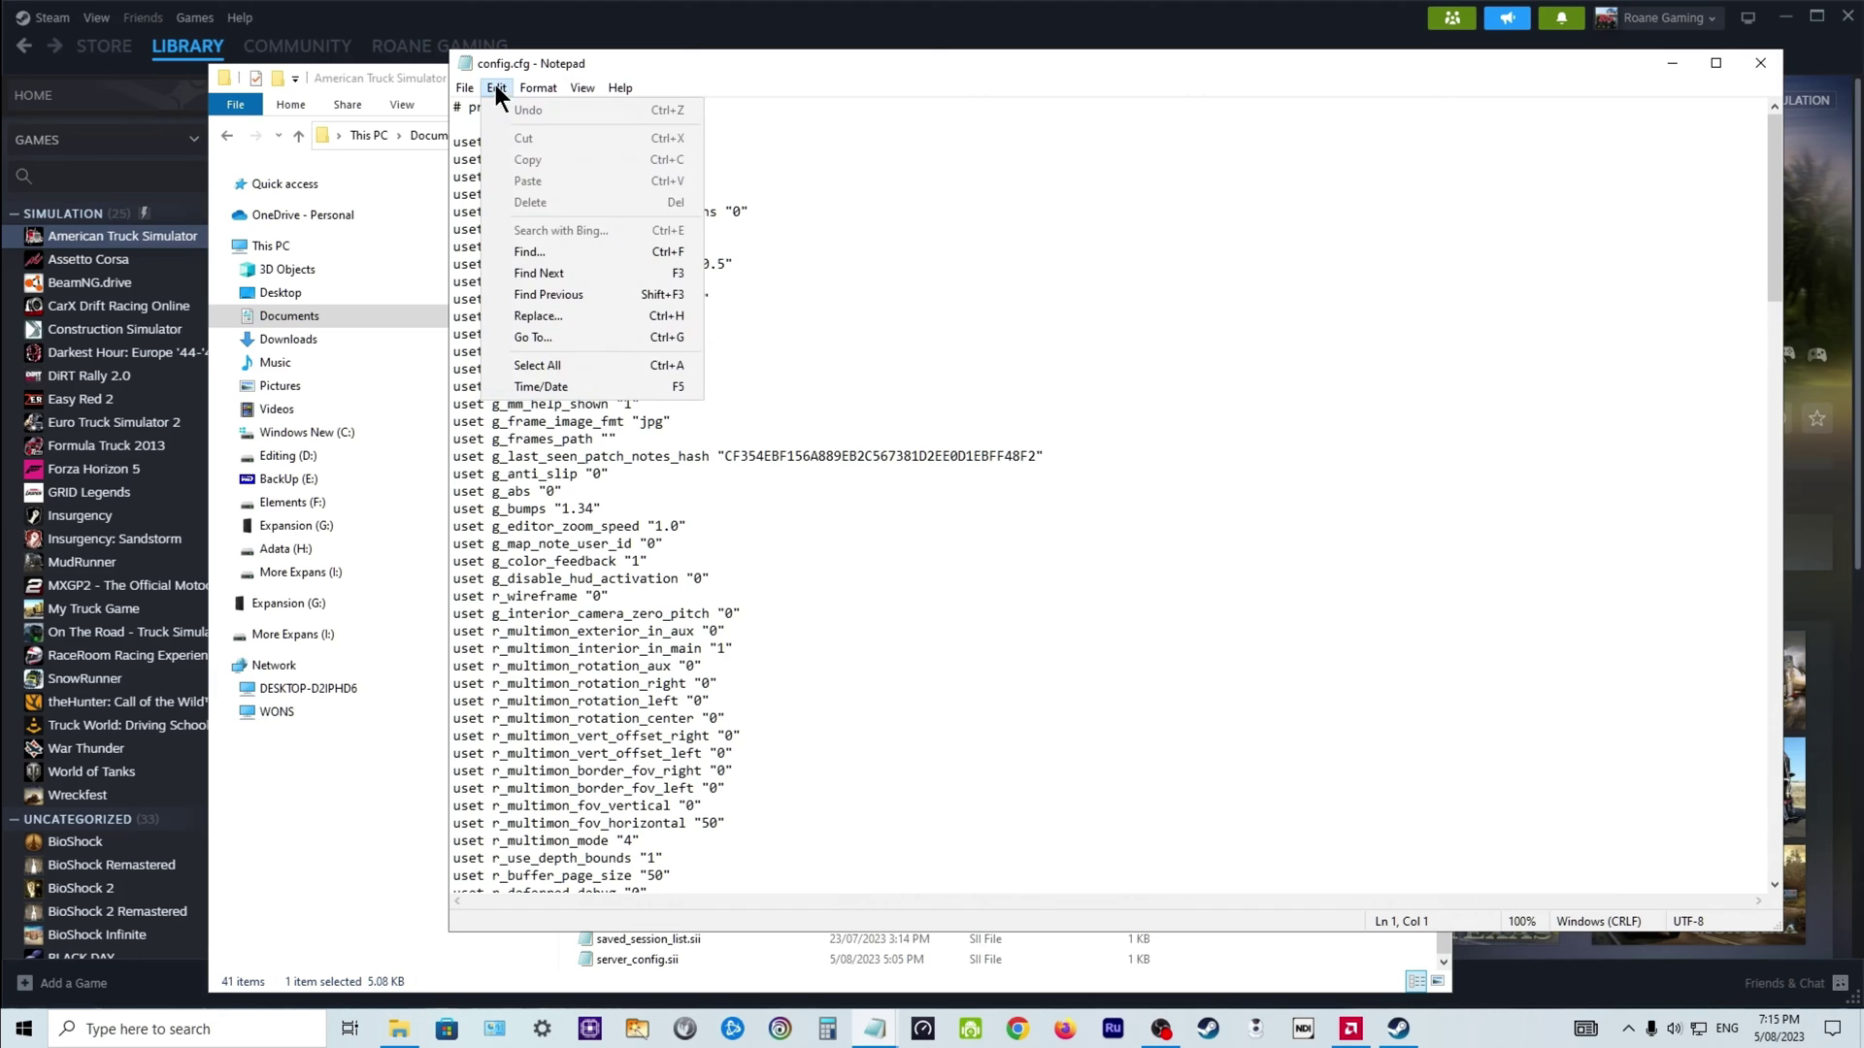
{"action": "left_click", "coordinate": [527, 252]}
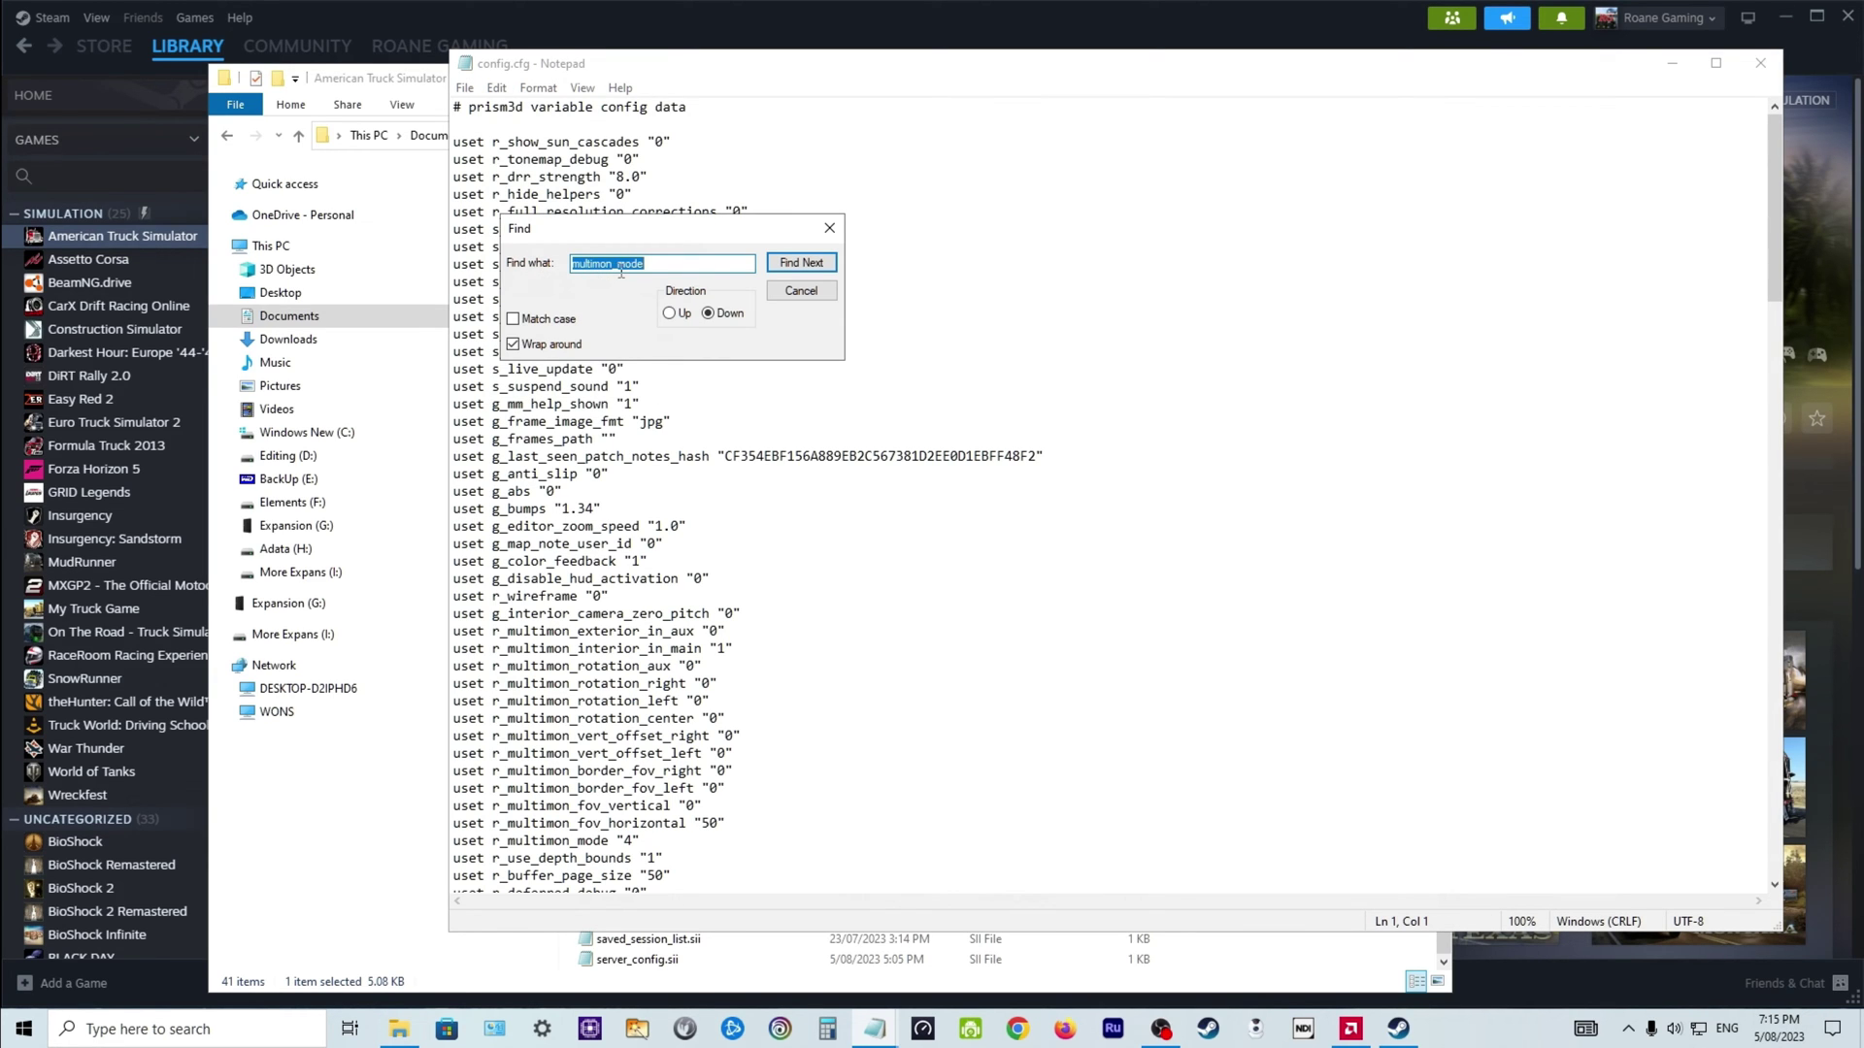
{"action": "left_click", "coordinate": [802, 263]}
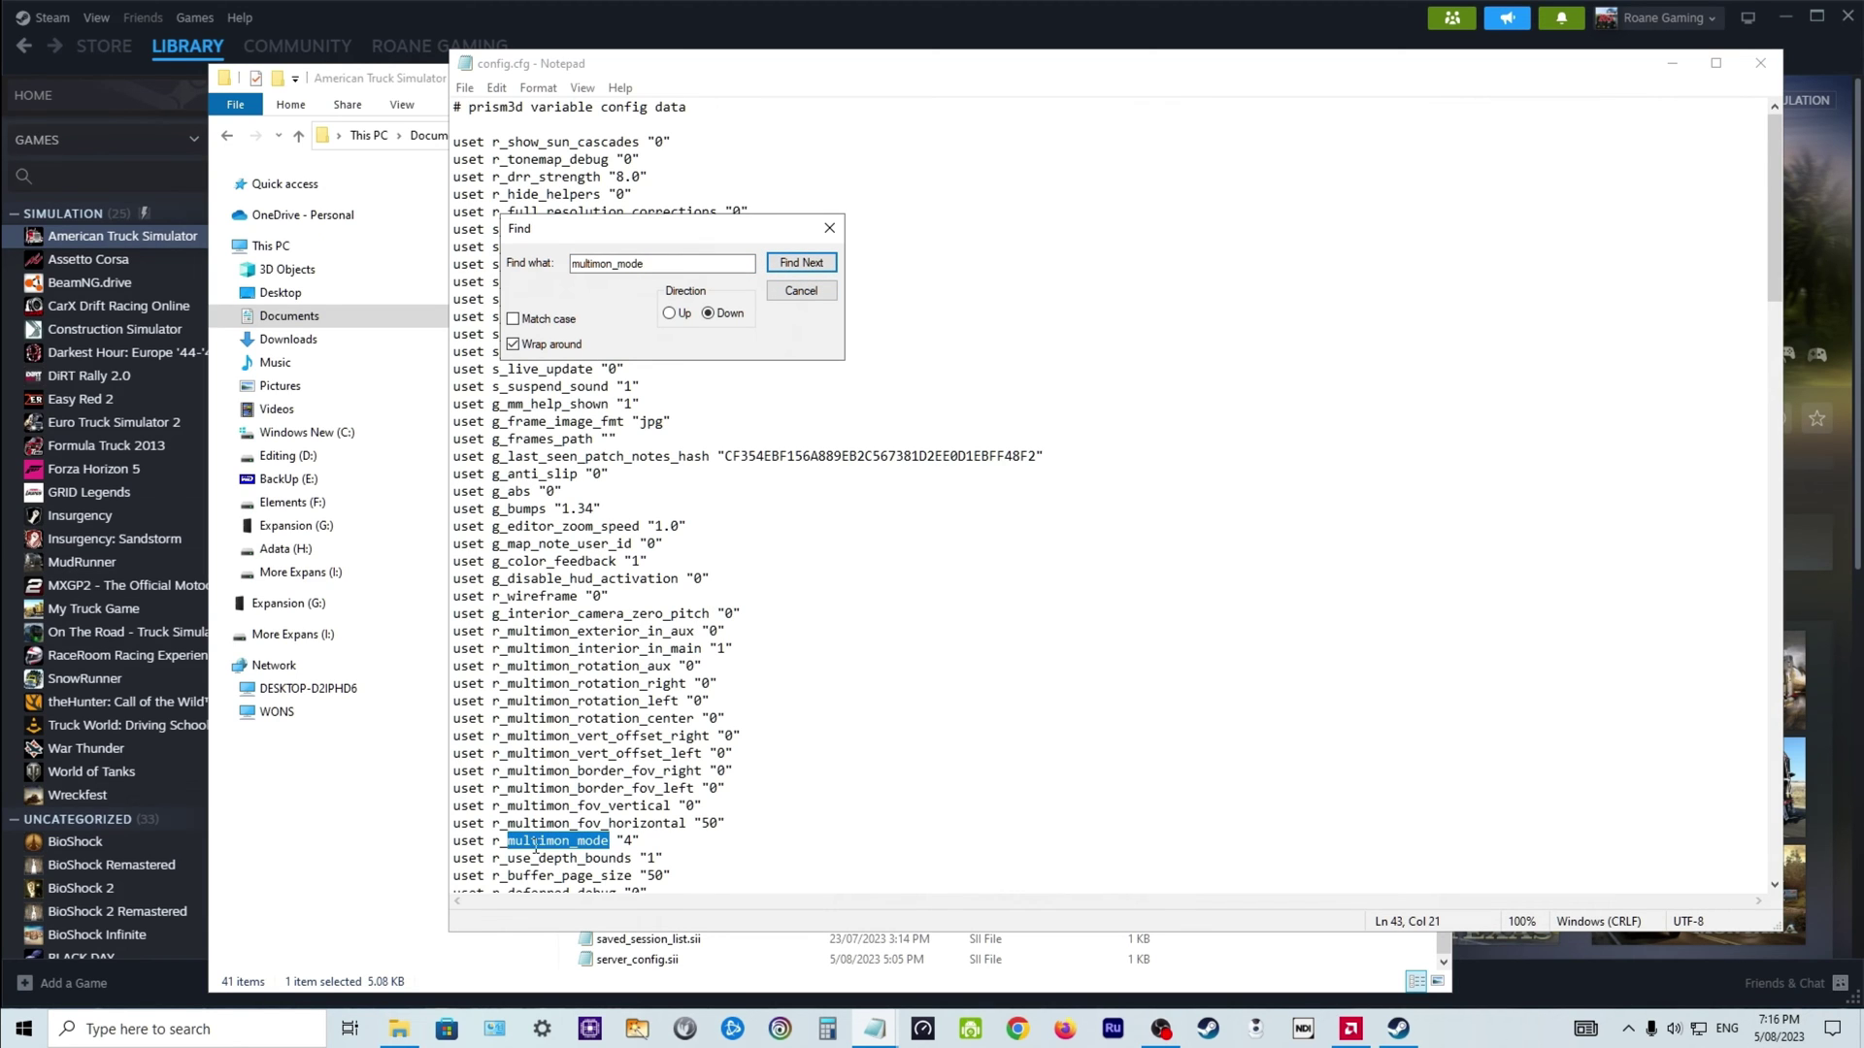
{"action": "scroll", "coordinate": [591, 843], "scroll_direction": "down", "scroll_amount": 1}
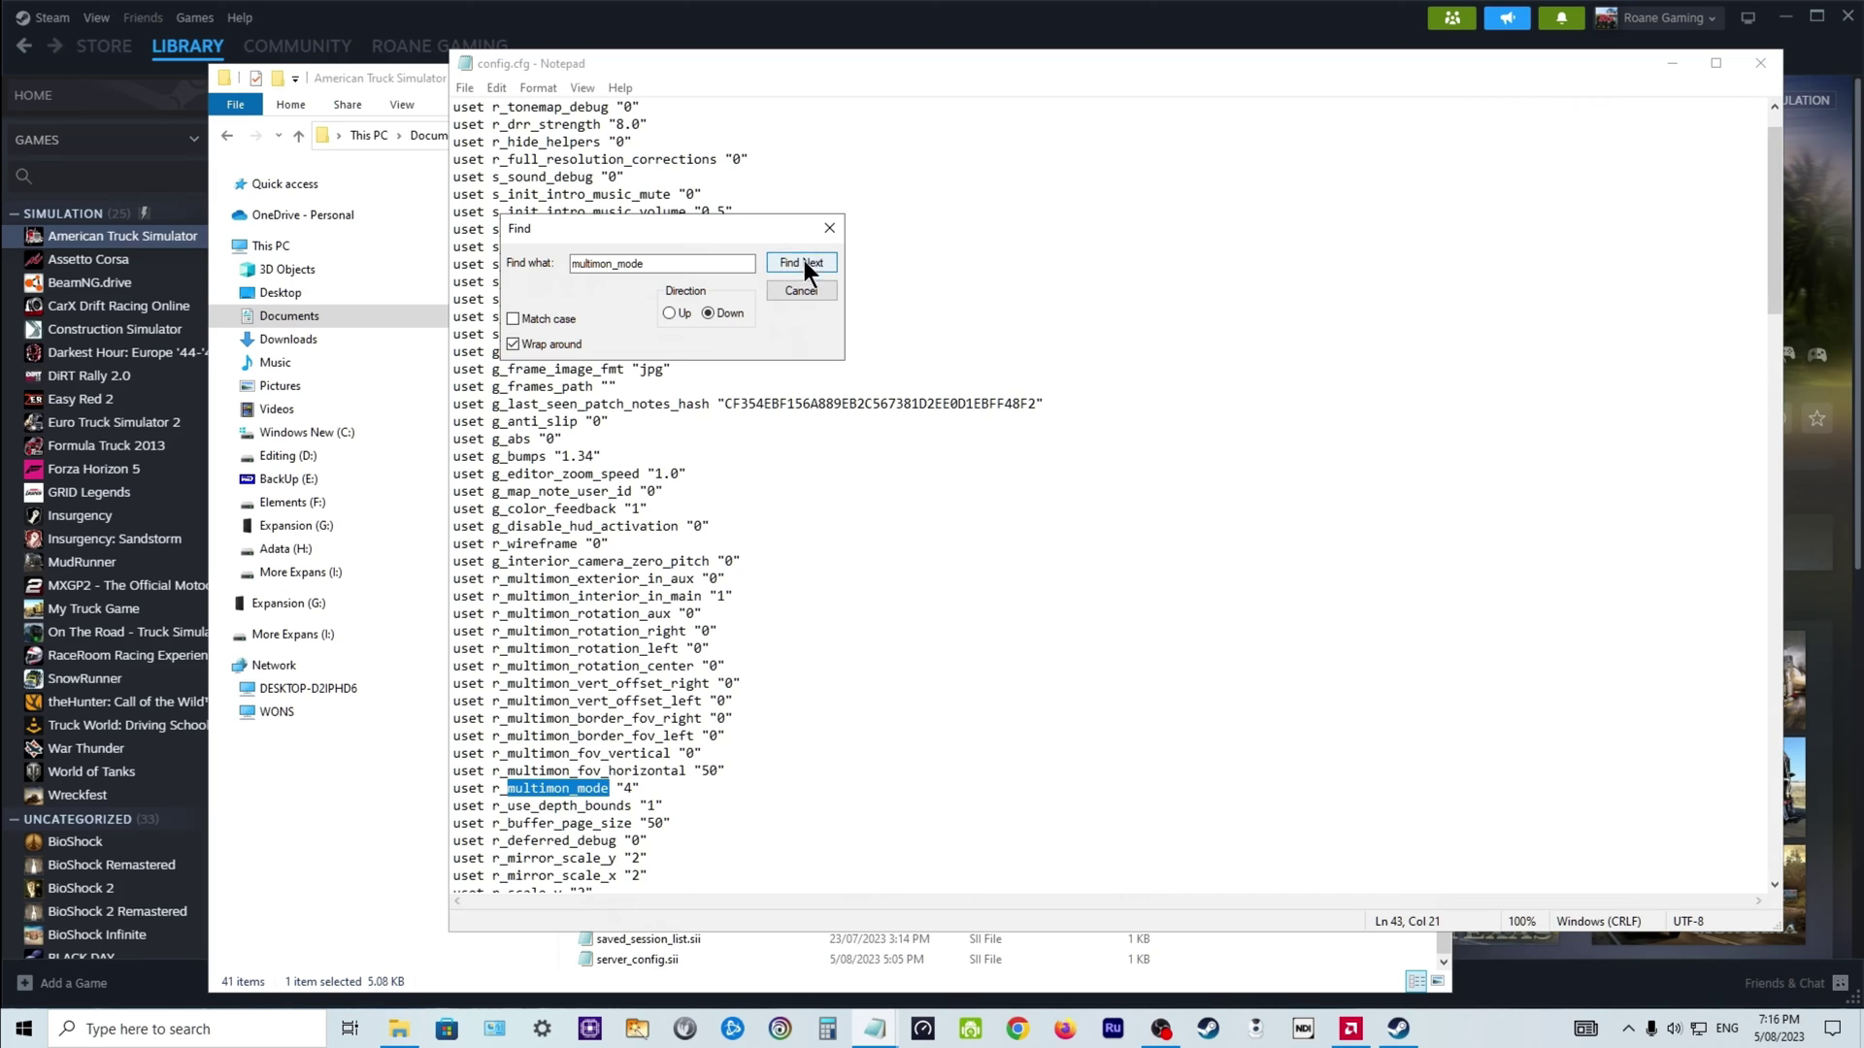
{"action": "left_click", "coordinate": [825, 231]}
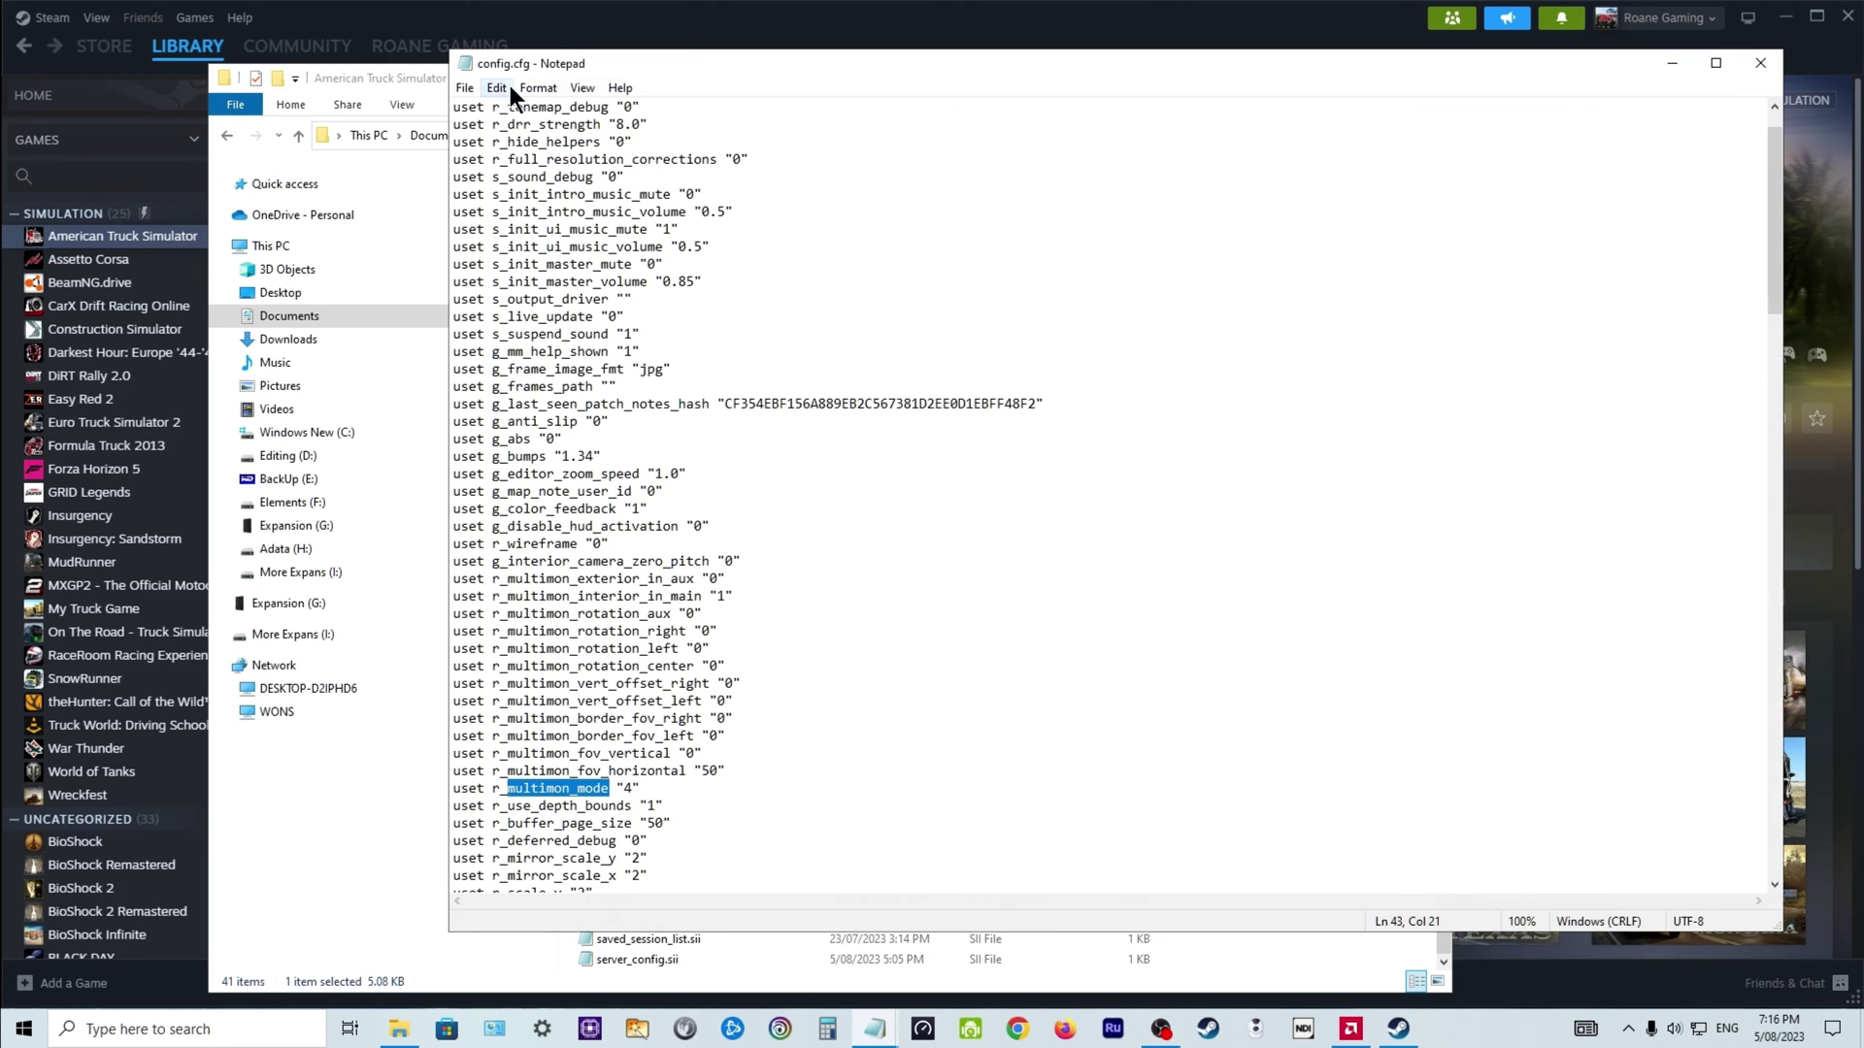
- Save config.cfg and close it
{"action": "left_click", "coordinate": [465, 88]}
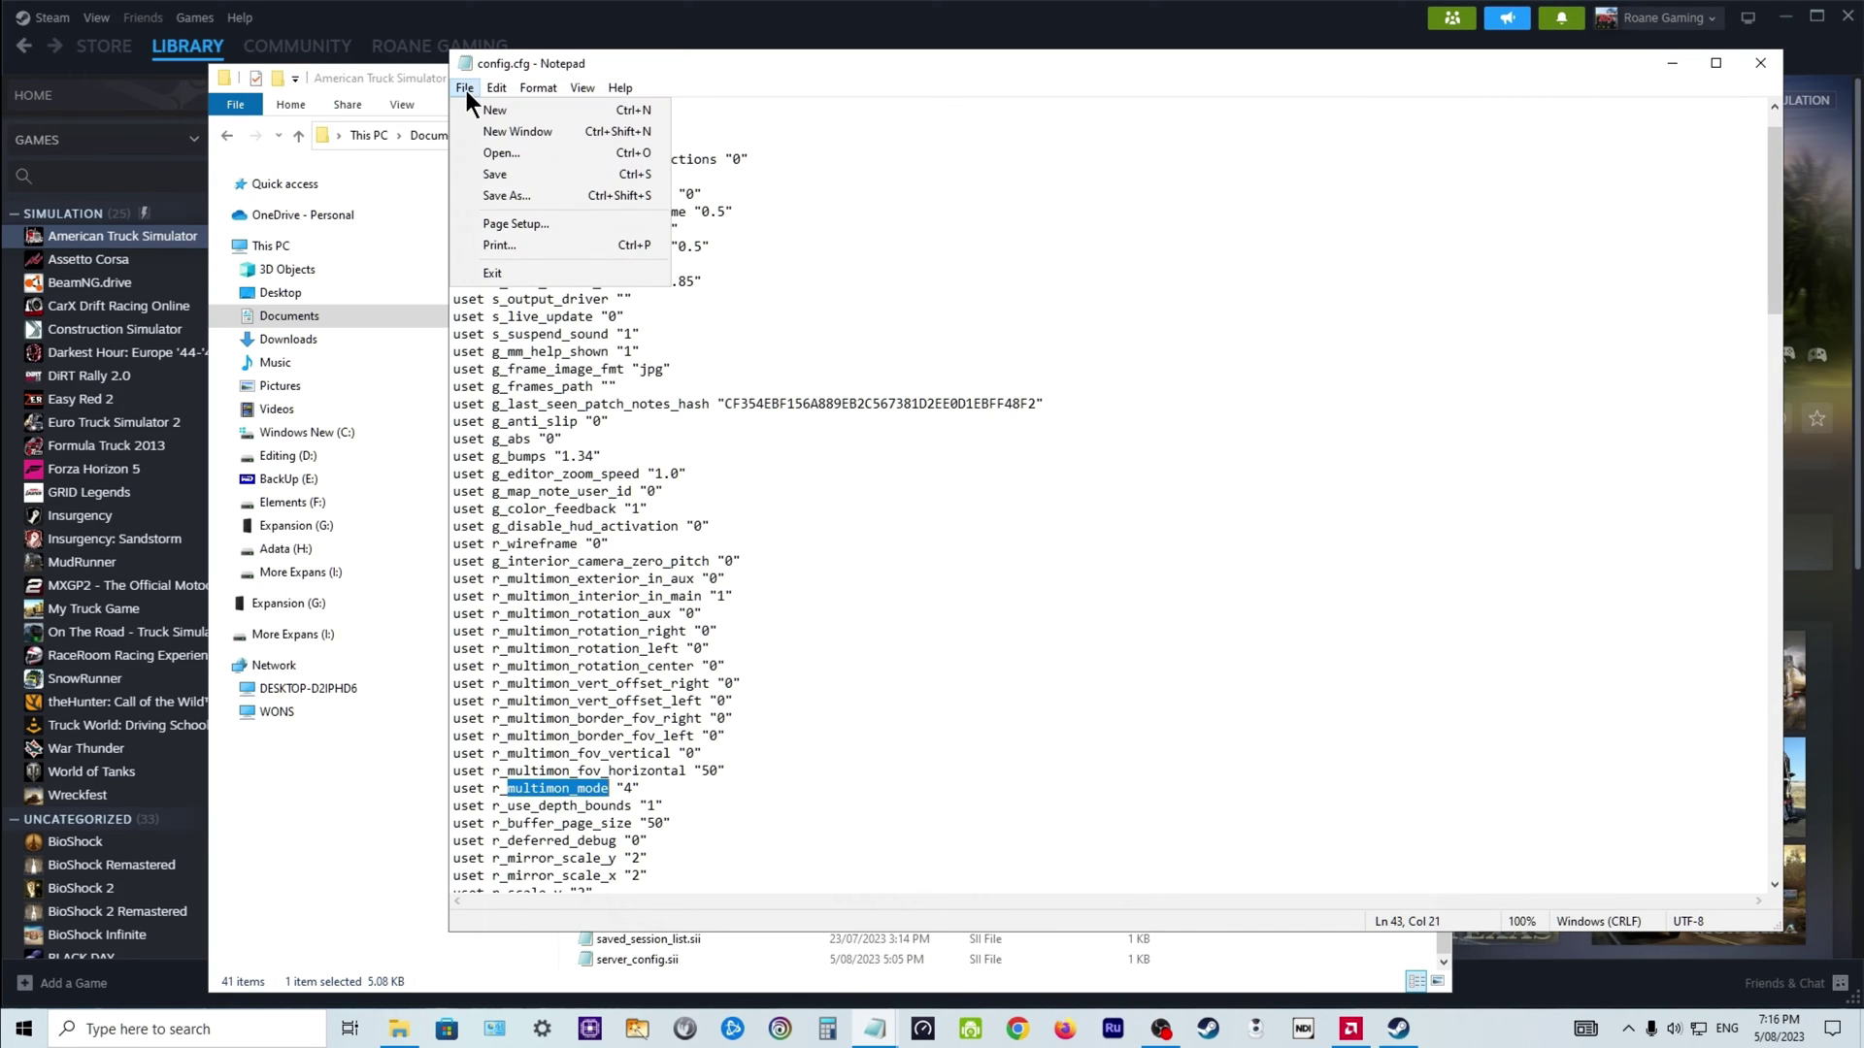
{"action": "left_click", "coordinate": [494, 175]}
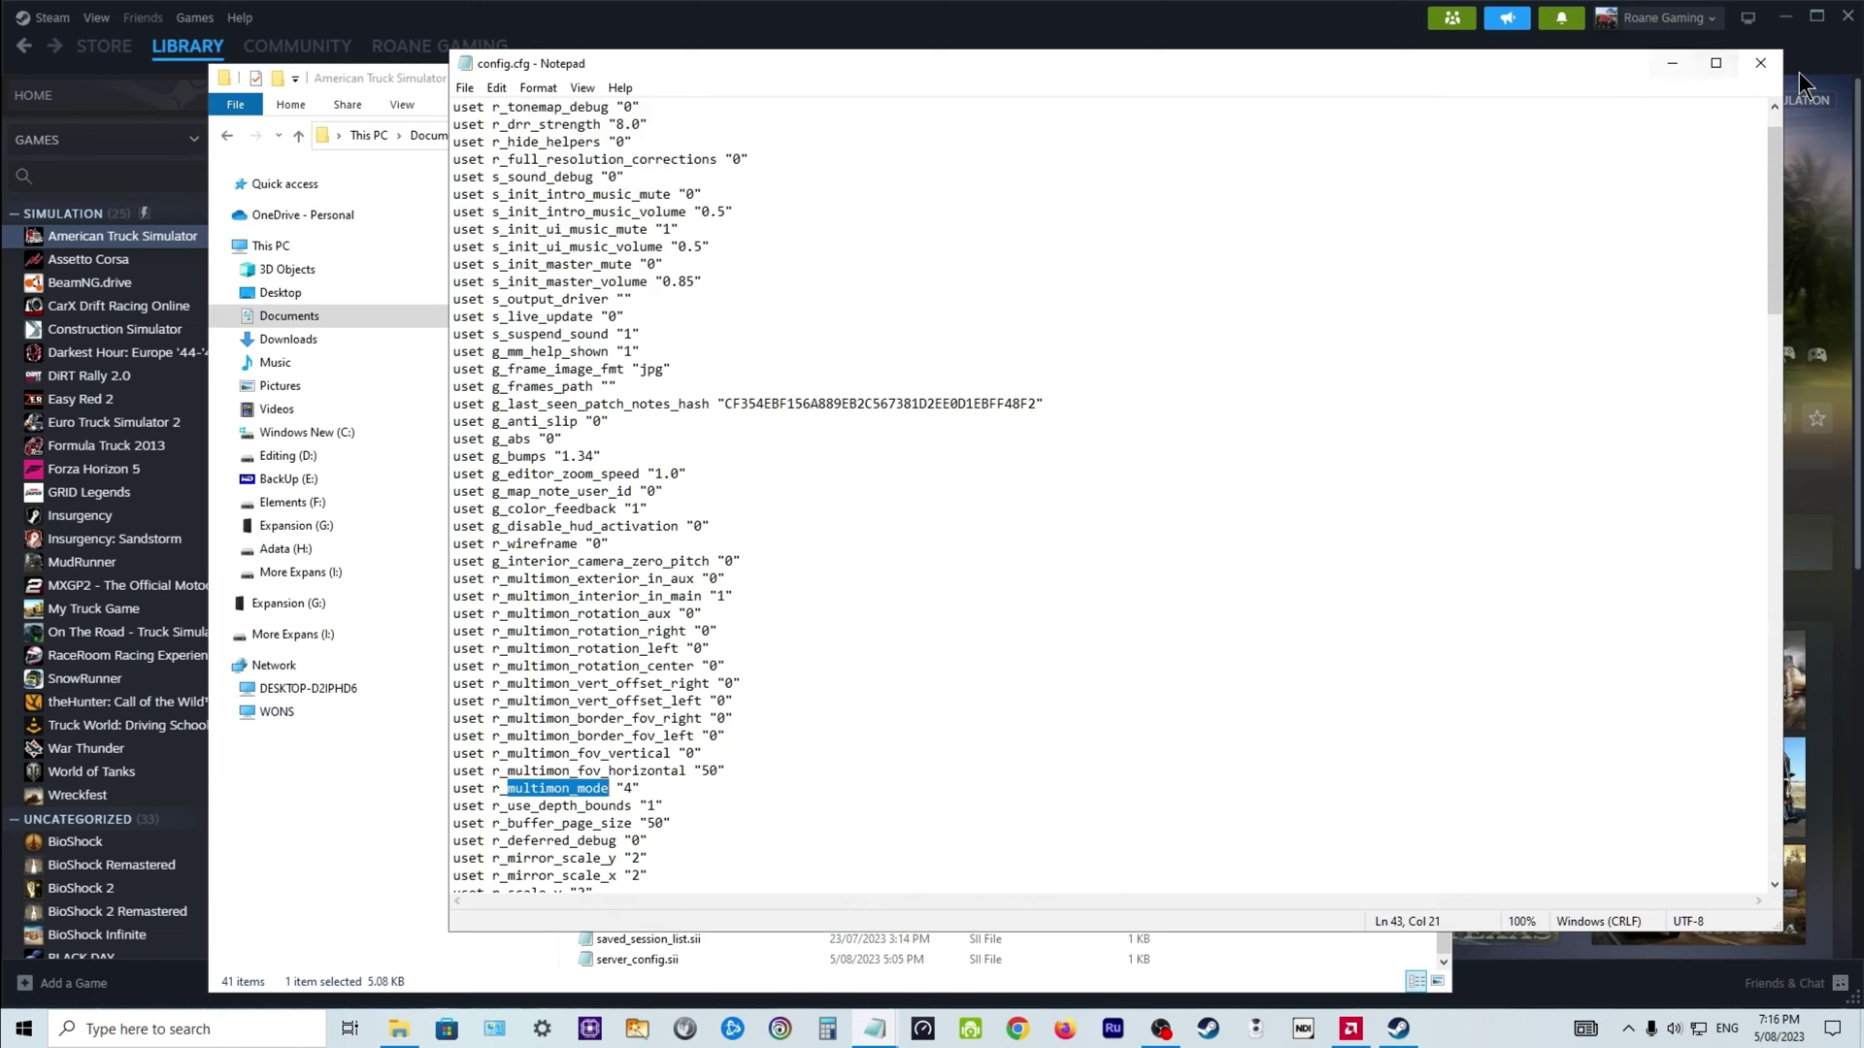
{"action": "left_click", "coordinate": [1770, 68]}
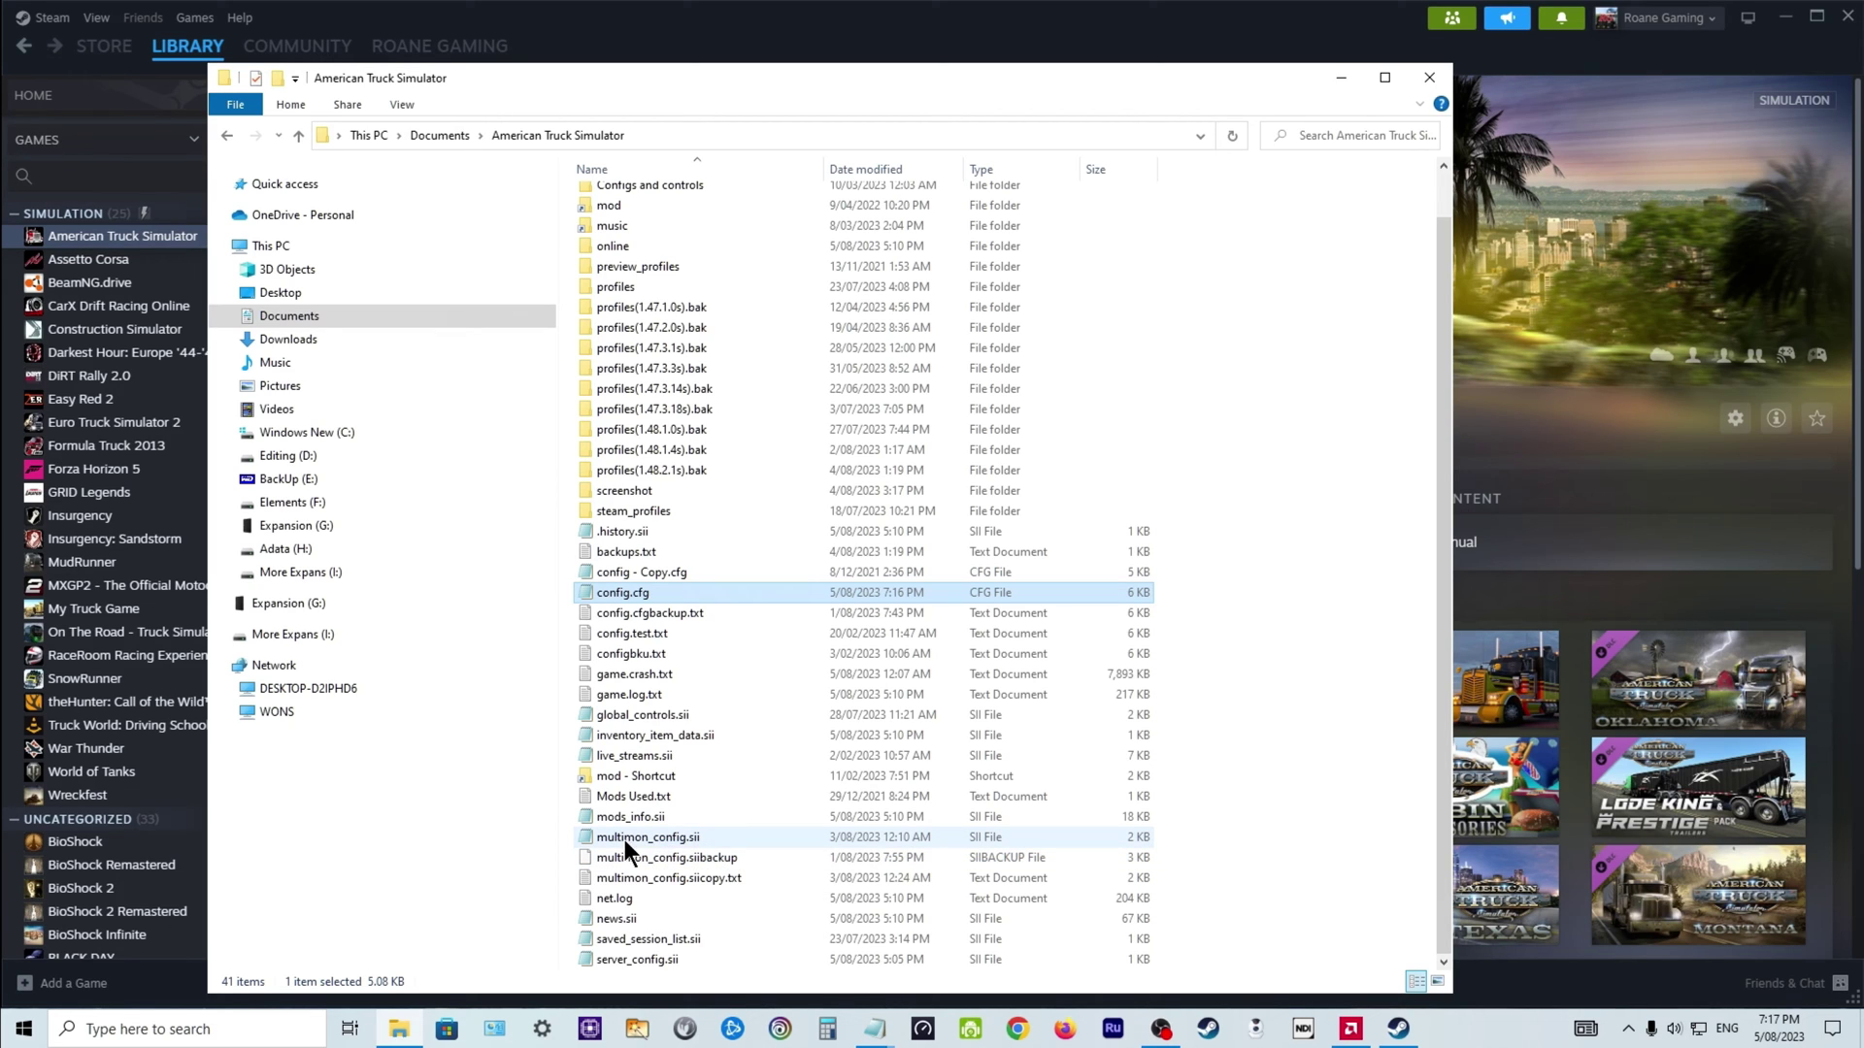
- Open multimon_config.sii for editing, examine its multimon_config block and the center and right monitor_config blocks, and close it
{"action": "right_click", "coordinate": [674, 836]}
{"action": "left_click", "coordinate": [718, 418]}
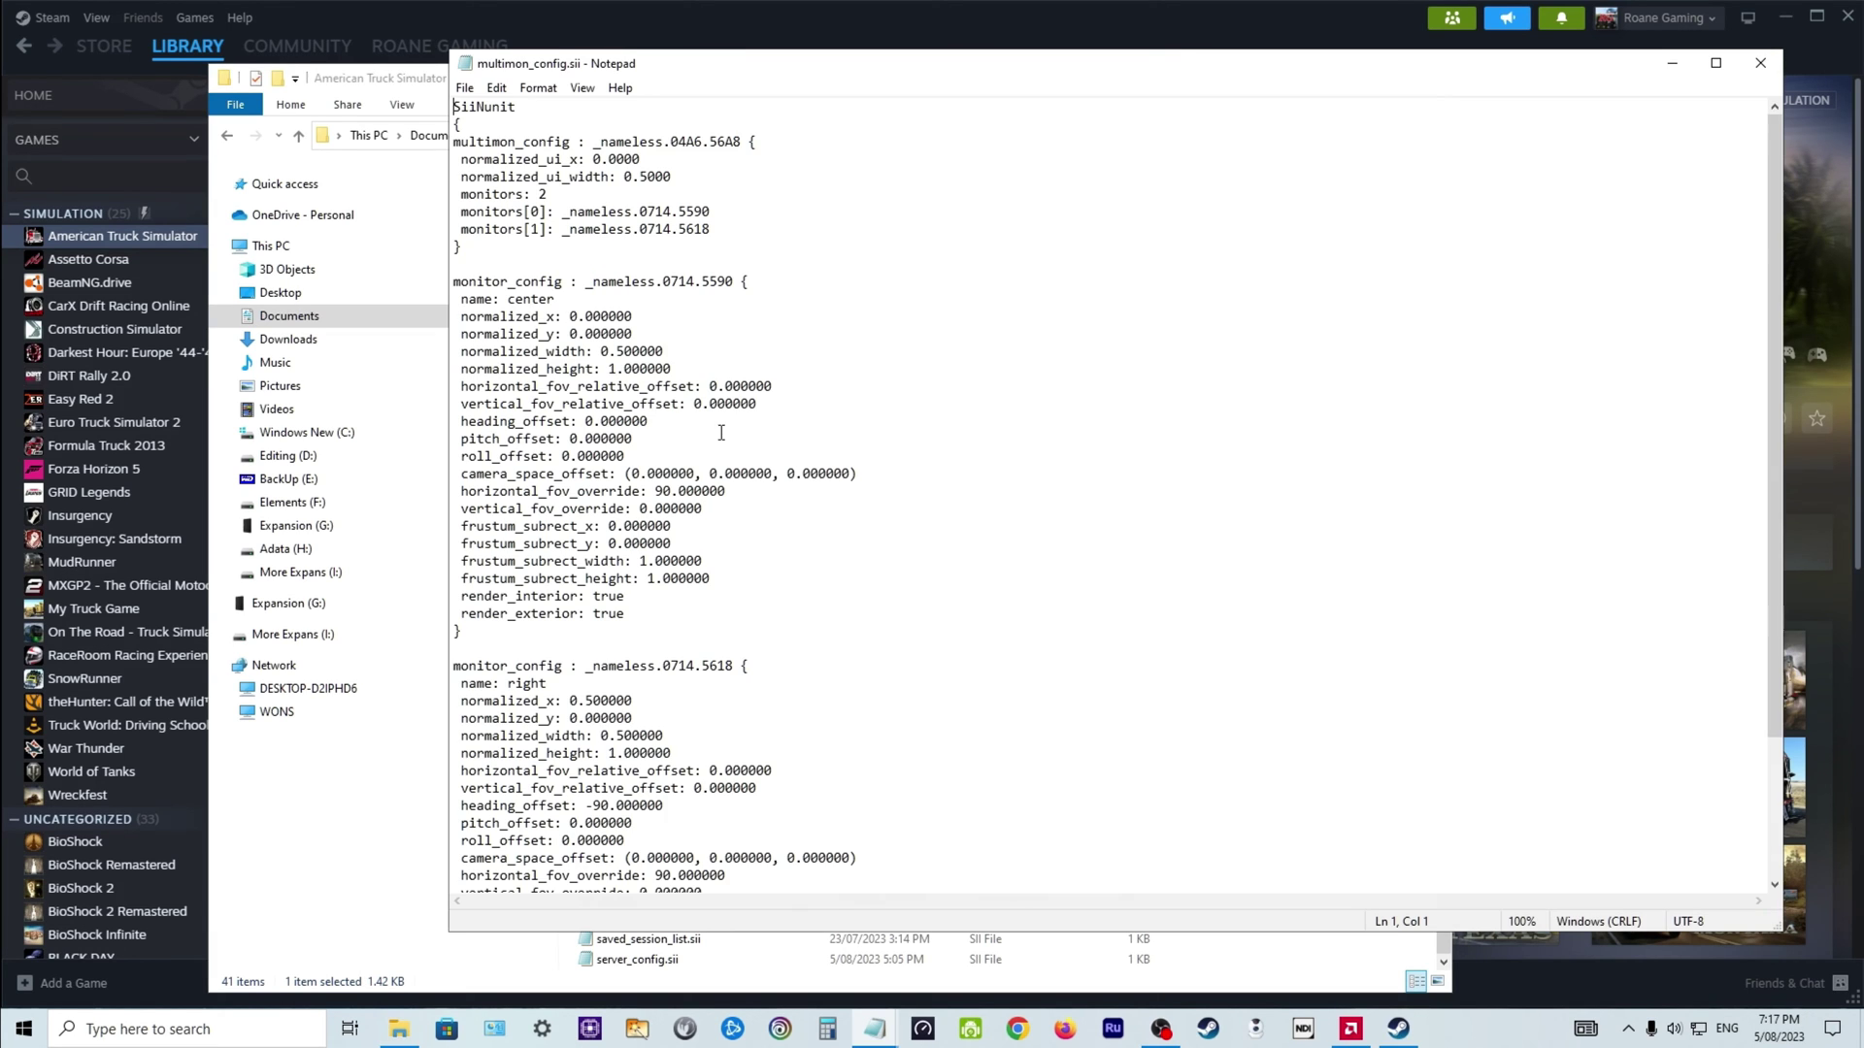
{"action": "scroll", "coordinate": [554, 404], "scroll_direction": "down", "scroll_amount": 3}
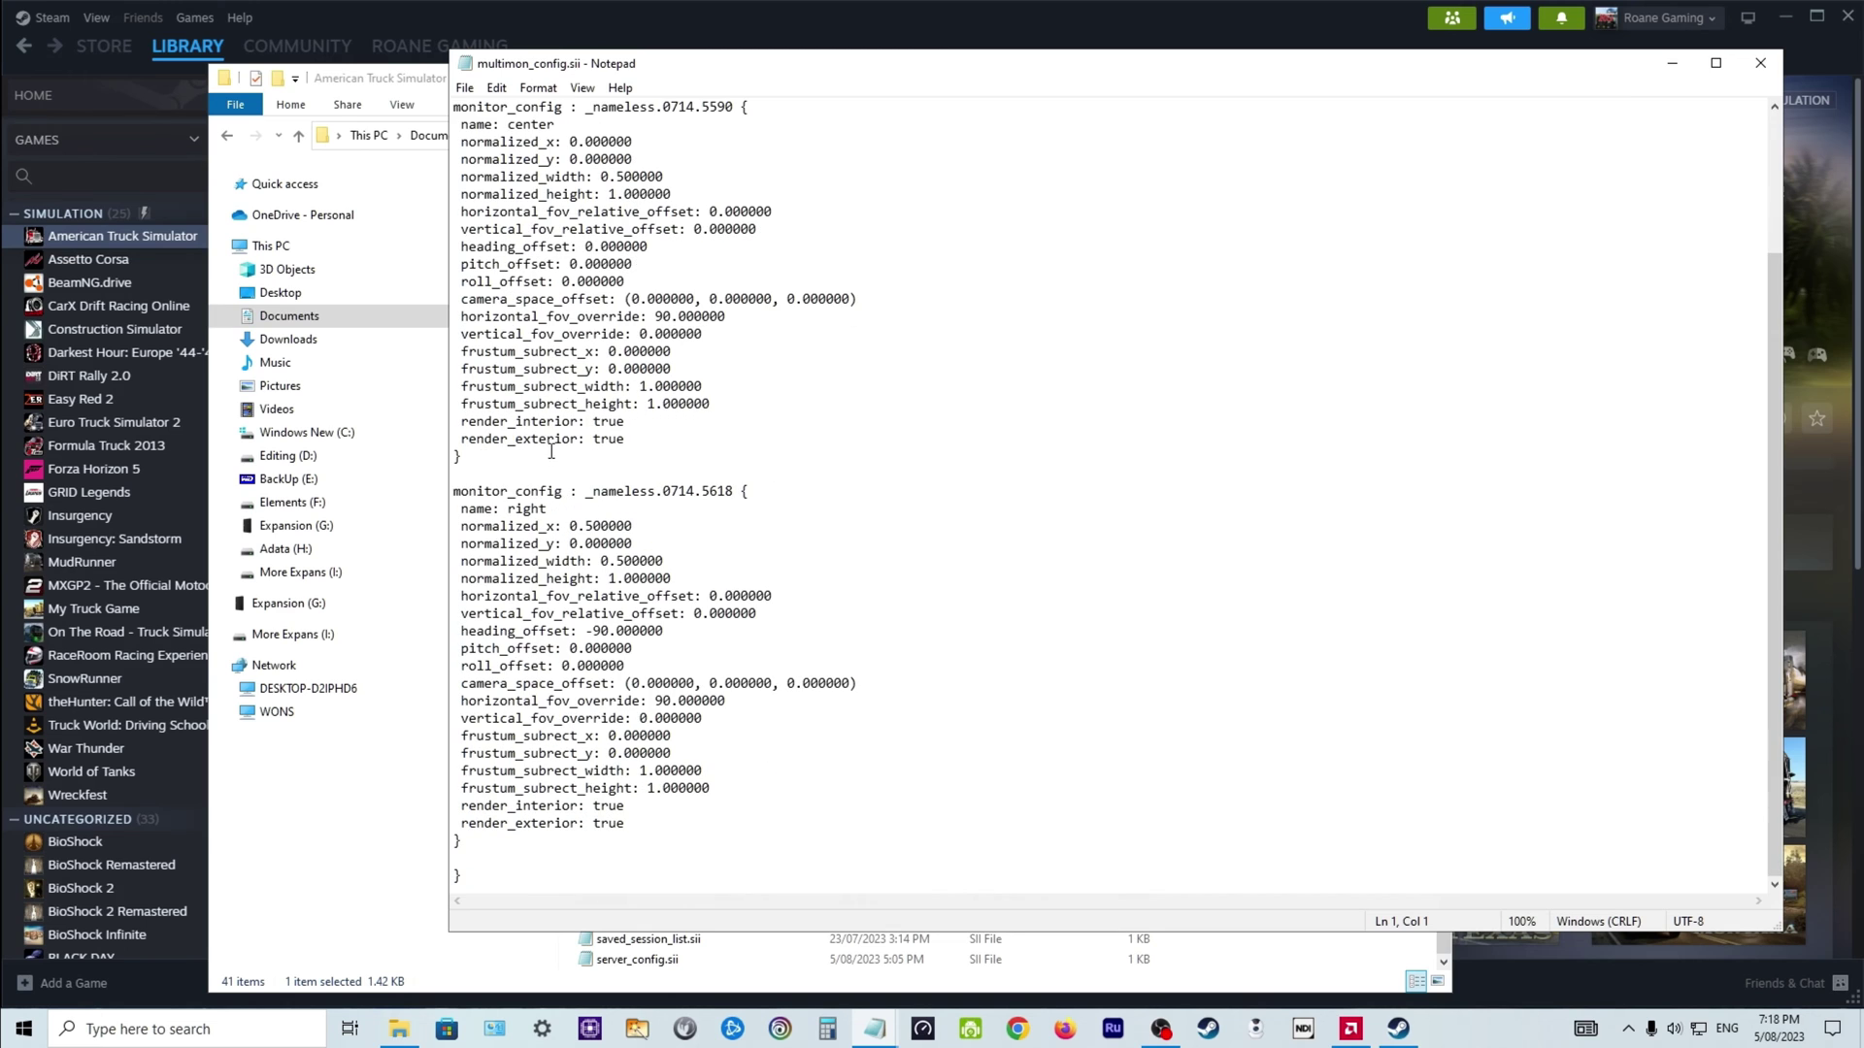
{"action": "scroll", "coordinate": [549, 721], "scroll_direction": "up", "scroll_amount": 3}
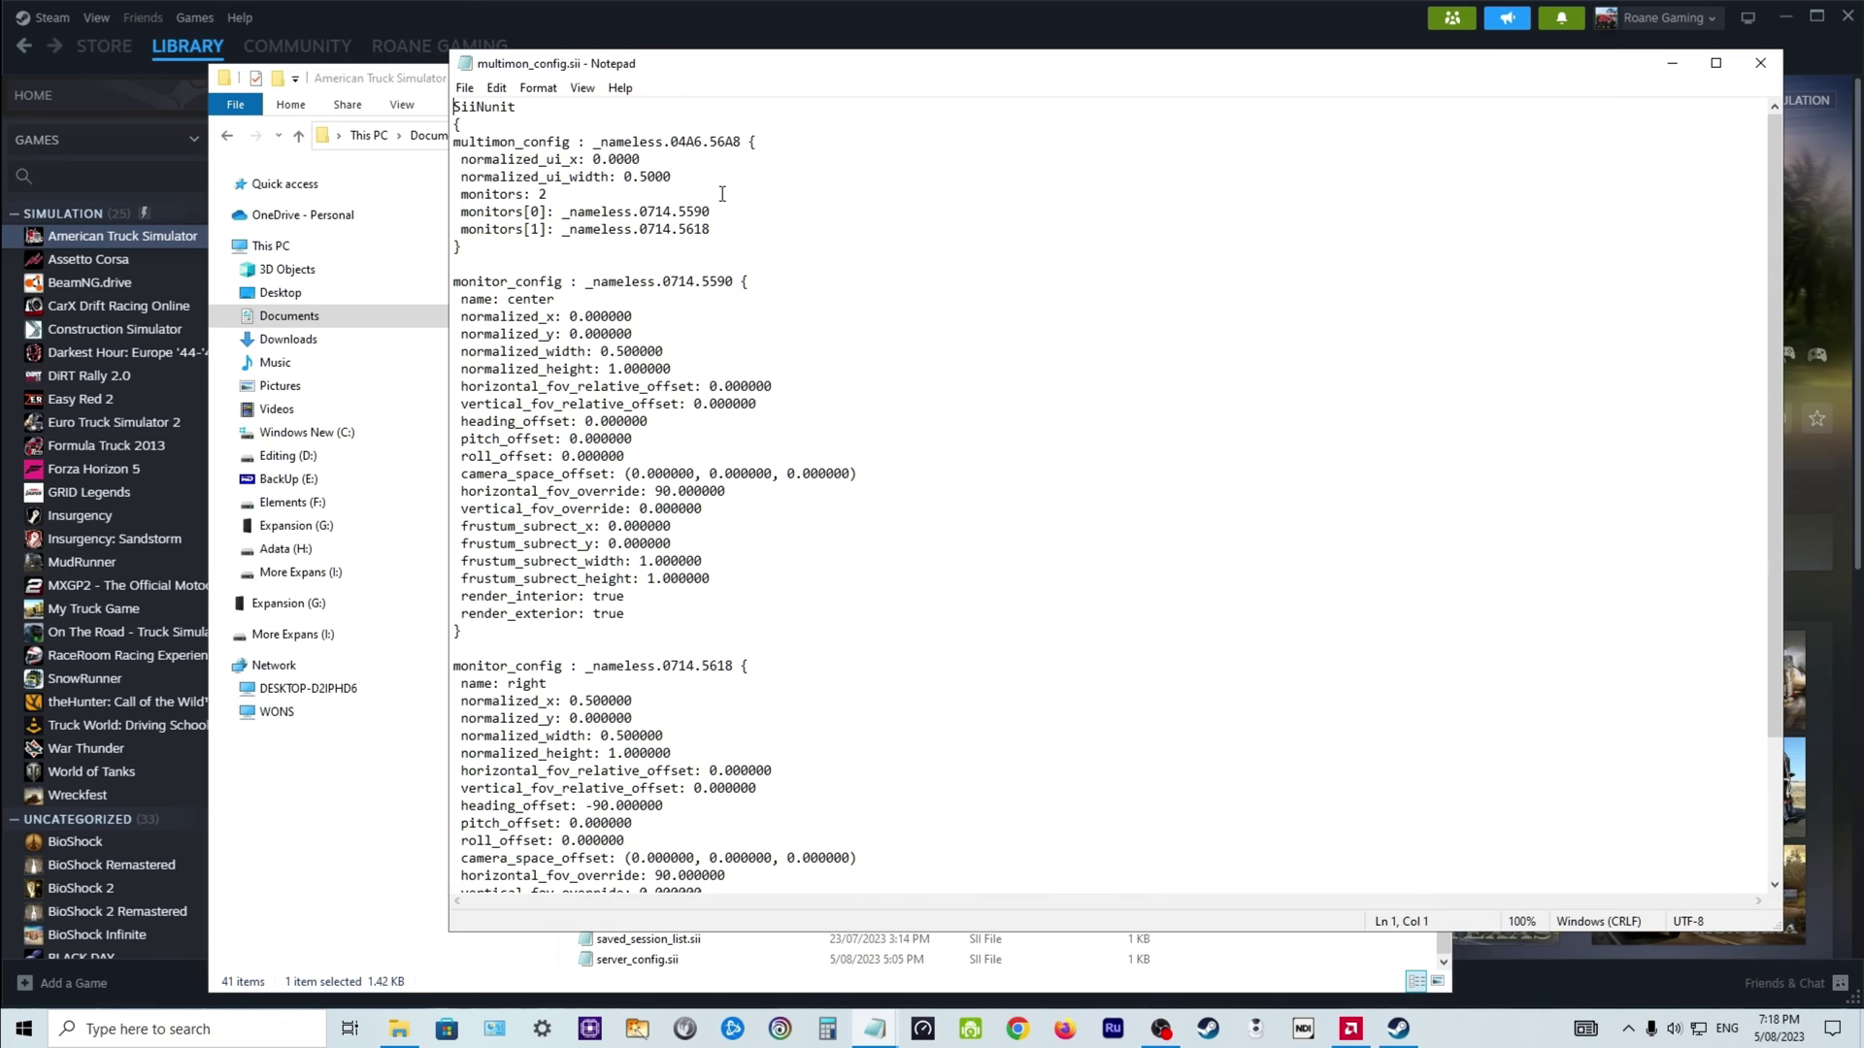
{"action": "scroll", "coordinate": [681, 268], "scroll_direction": "down", "scroll_amount": 4}
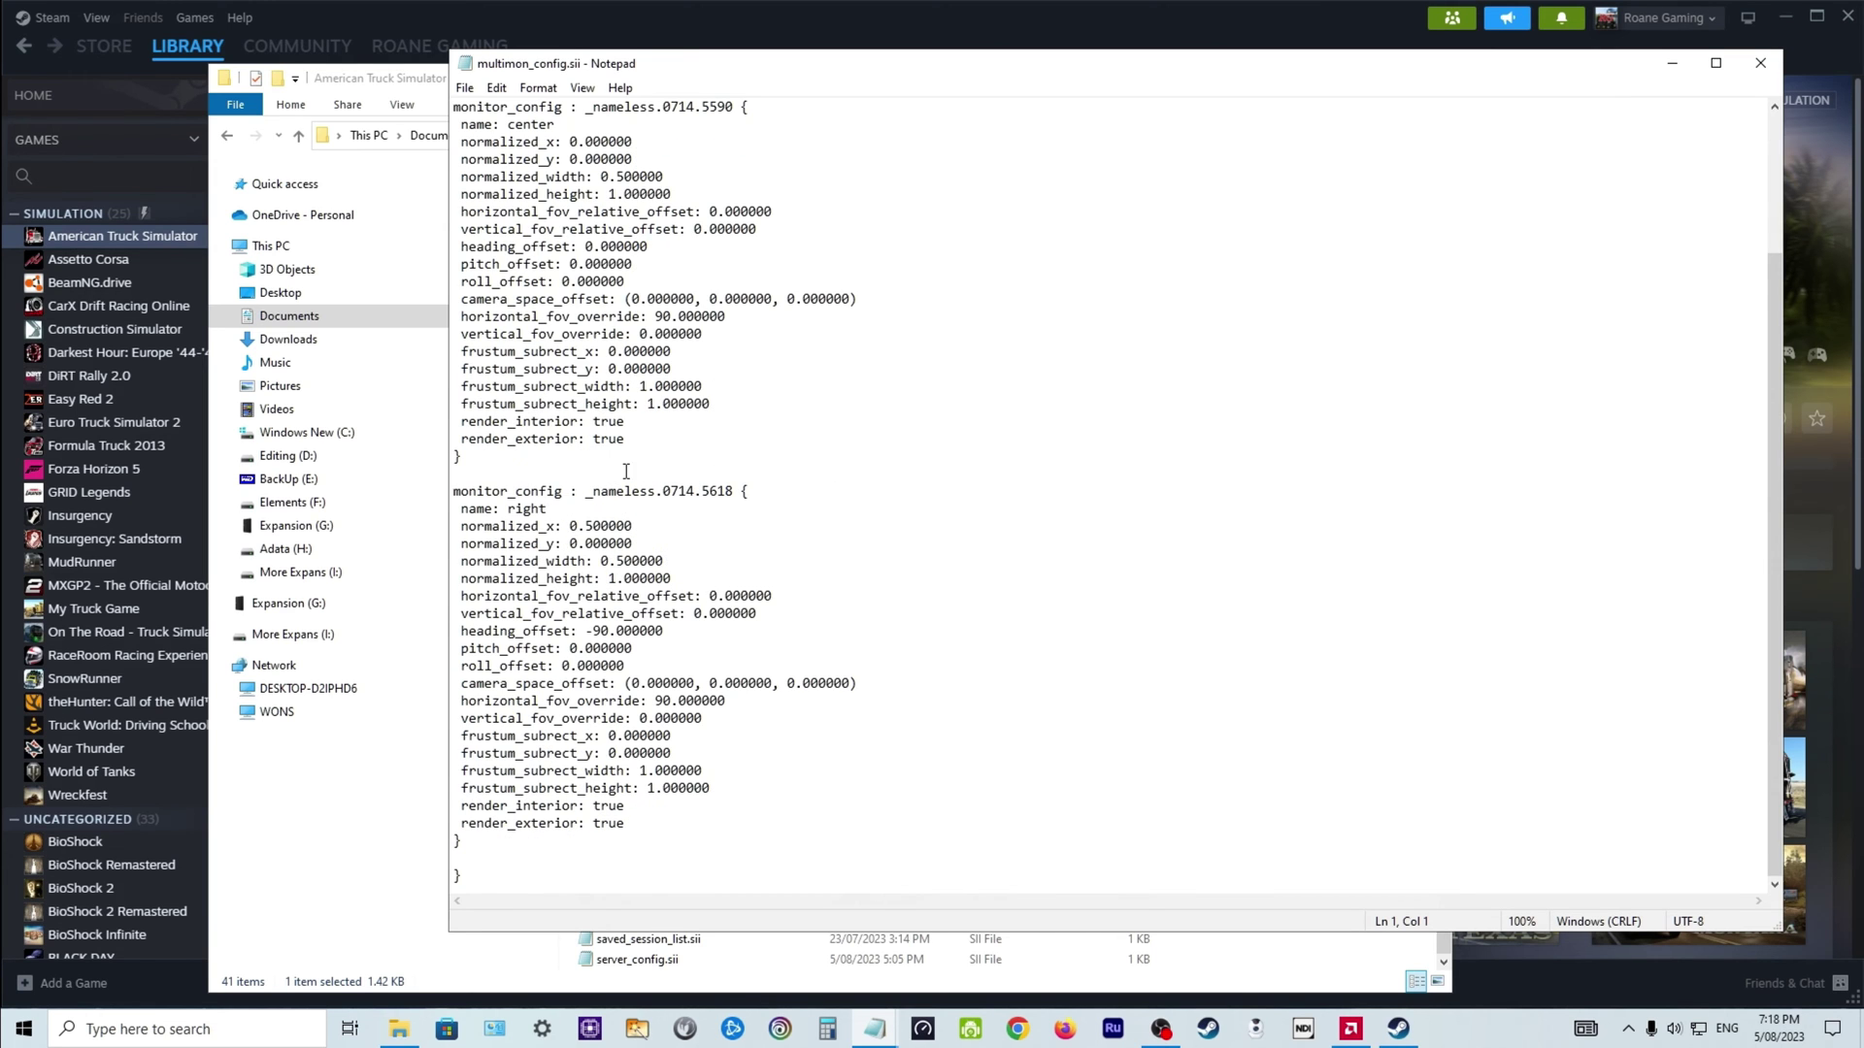
{"action": "scroll", "coordinate": [626, 330], "scroll_direction": "up", "scroll_amount": 4}
{"action": "scroll", "coordinate": [623, 326], "scroll_direction": "down", "scroll_amount": 3}
{"action": "scroll", "coordinate": [772, 326], "scroll_direction": "up", "scroll_amount": 3}
{"action": "scroll", "coordinate": [773, 327], "scroll_direction": "down", "scroll_amount": 3}
{"action": "scroll", "coordinate": [694, 466], "scroll_direction": "up", "scroll_amount": 3}
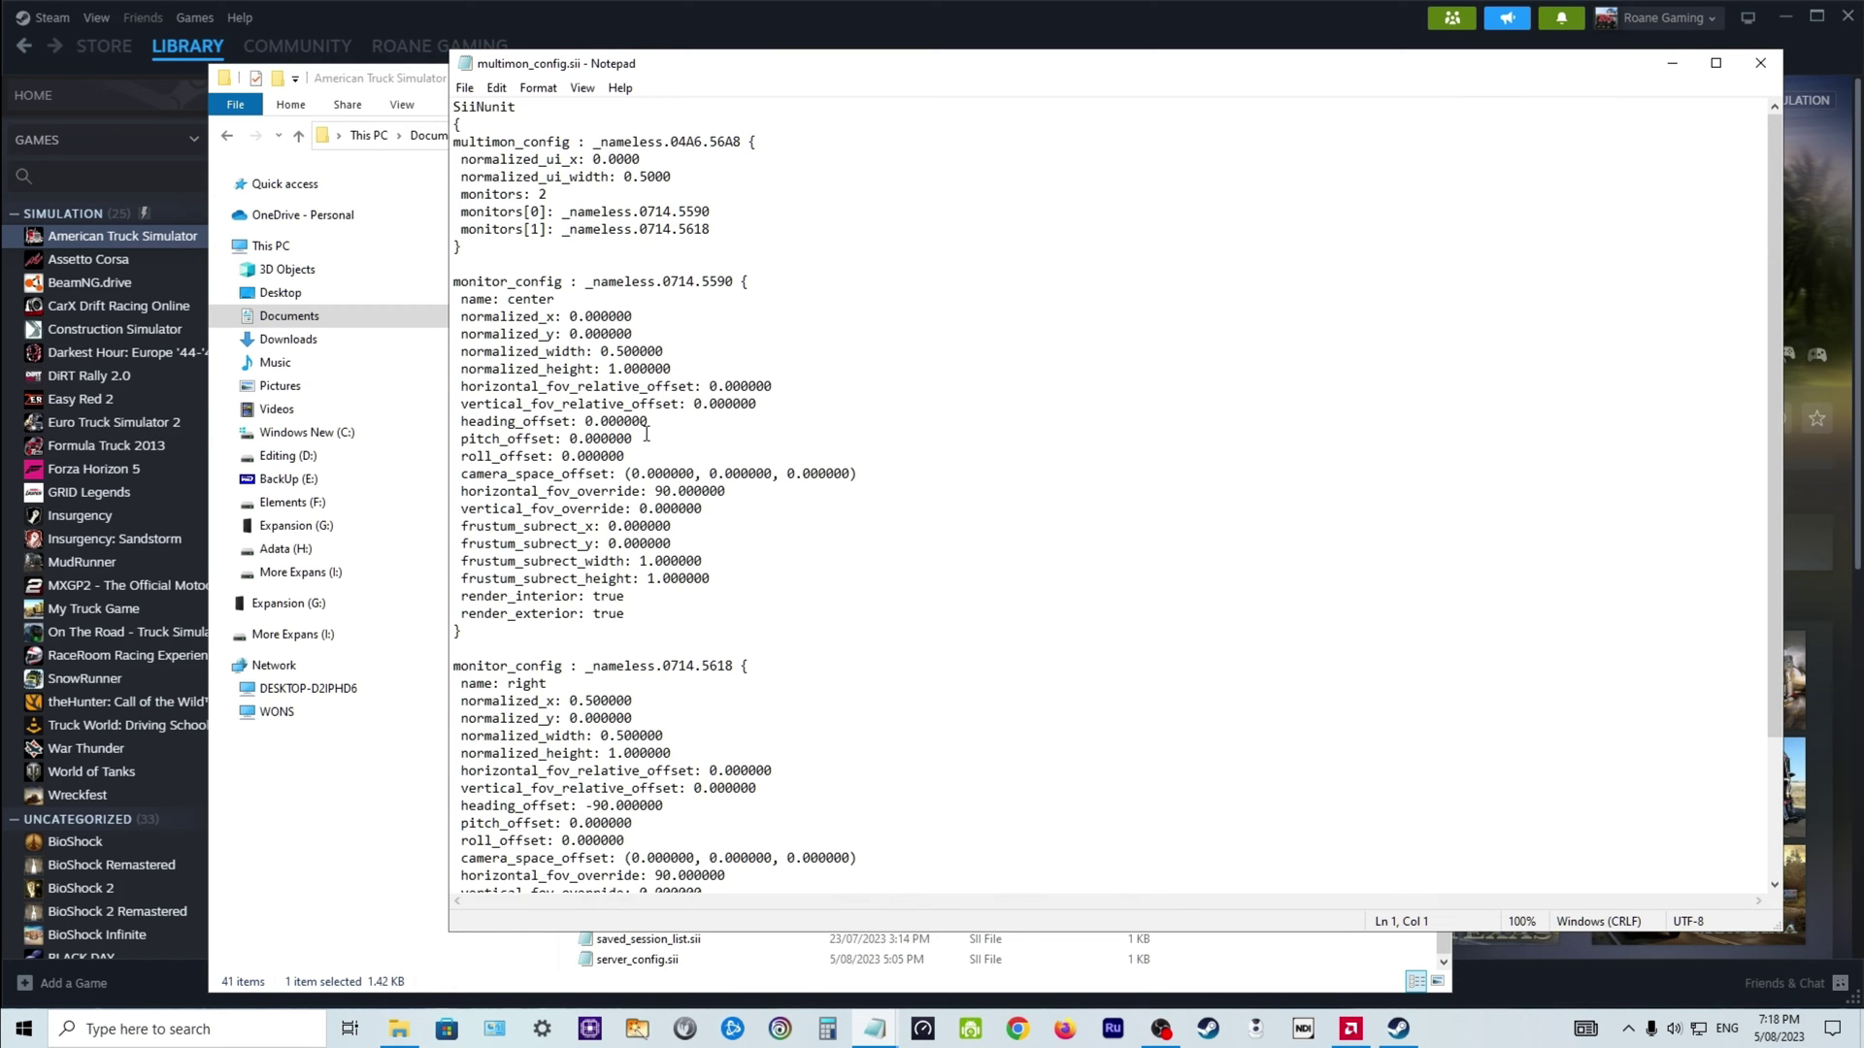
{"action": "scroll", "coordinate": [647, 434], "scroll_direction": "down", "scroll_amount": 3}
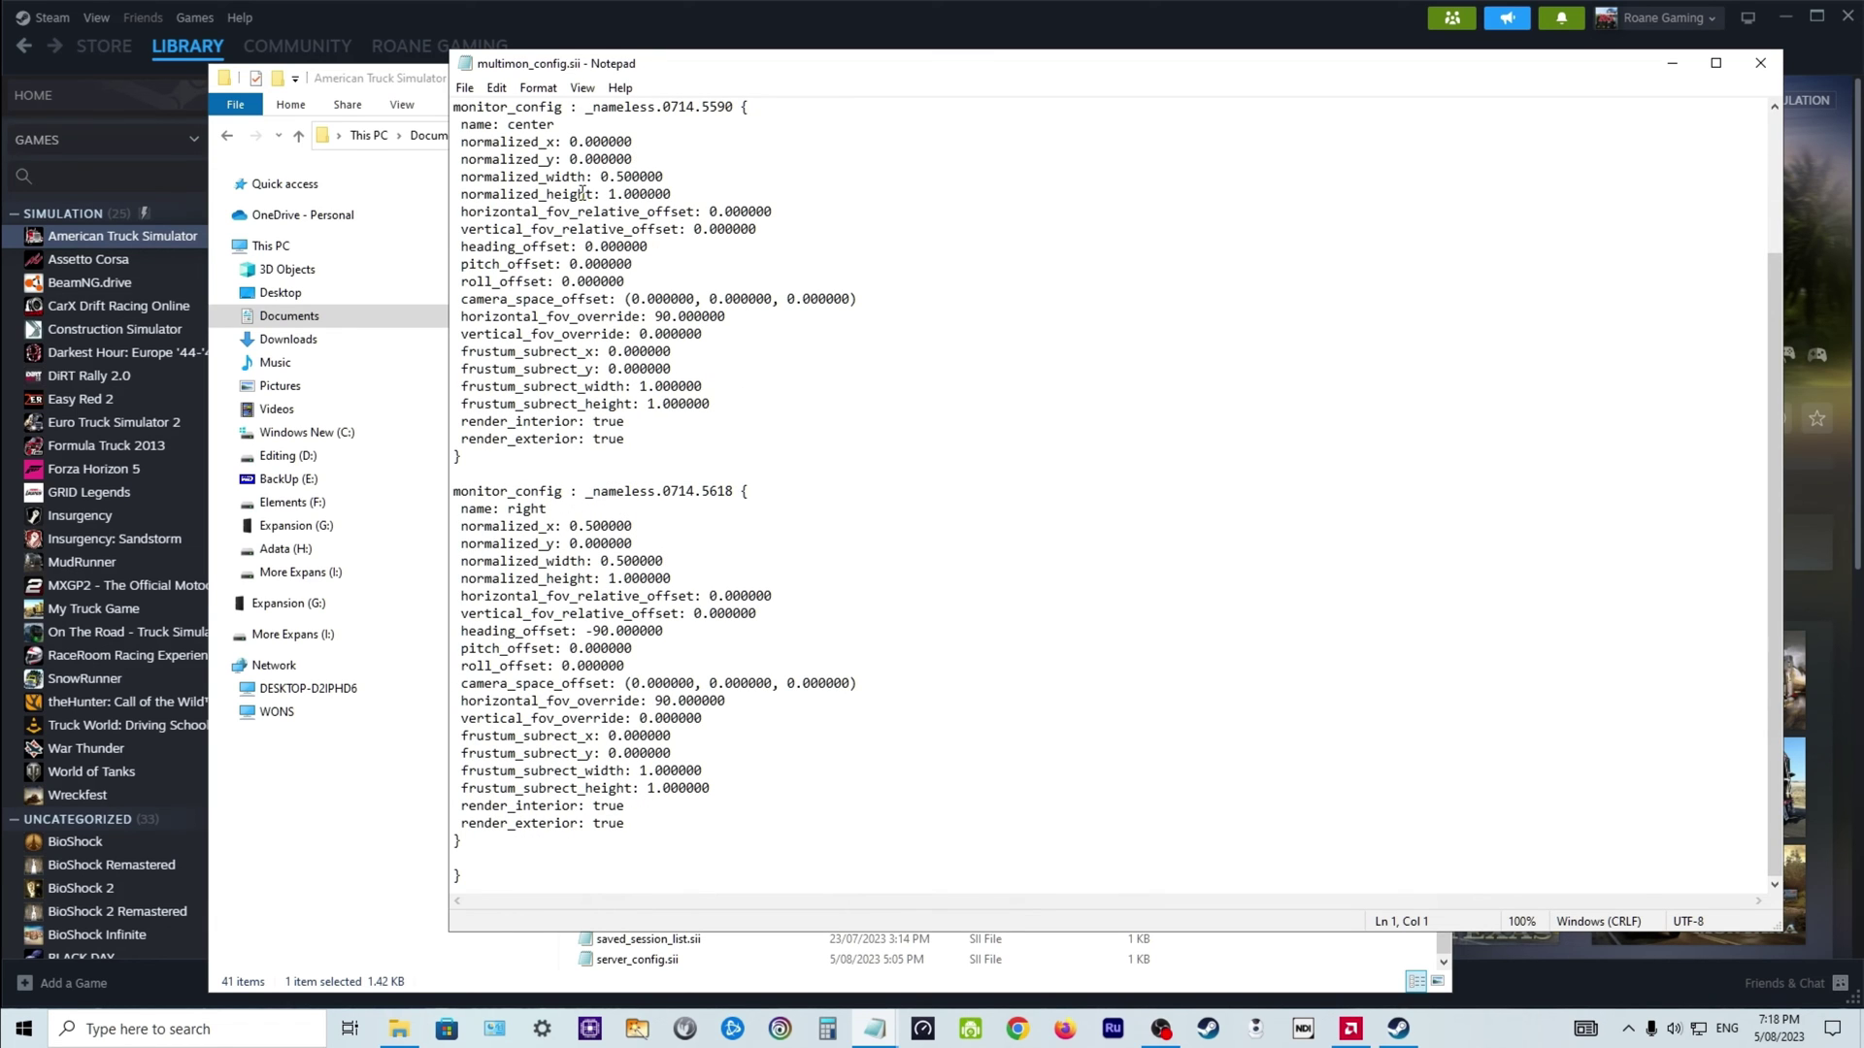
{"action": "scroll", "coordinate": [548, 165], "scroll_direction": "up", "scroll_amount": 3}
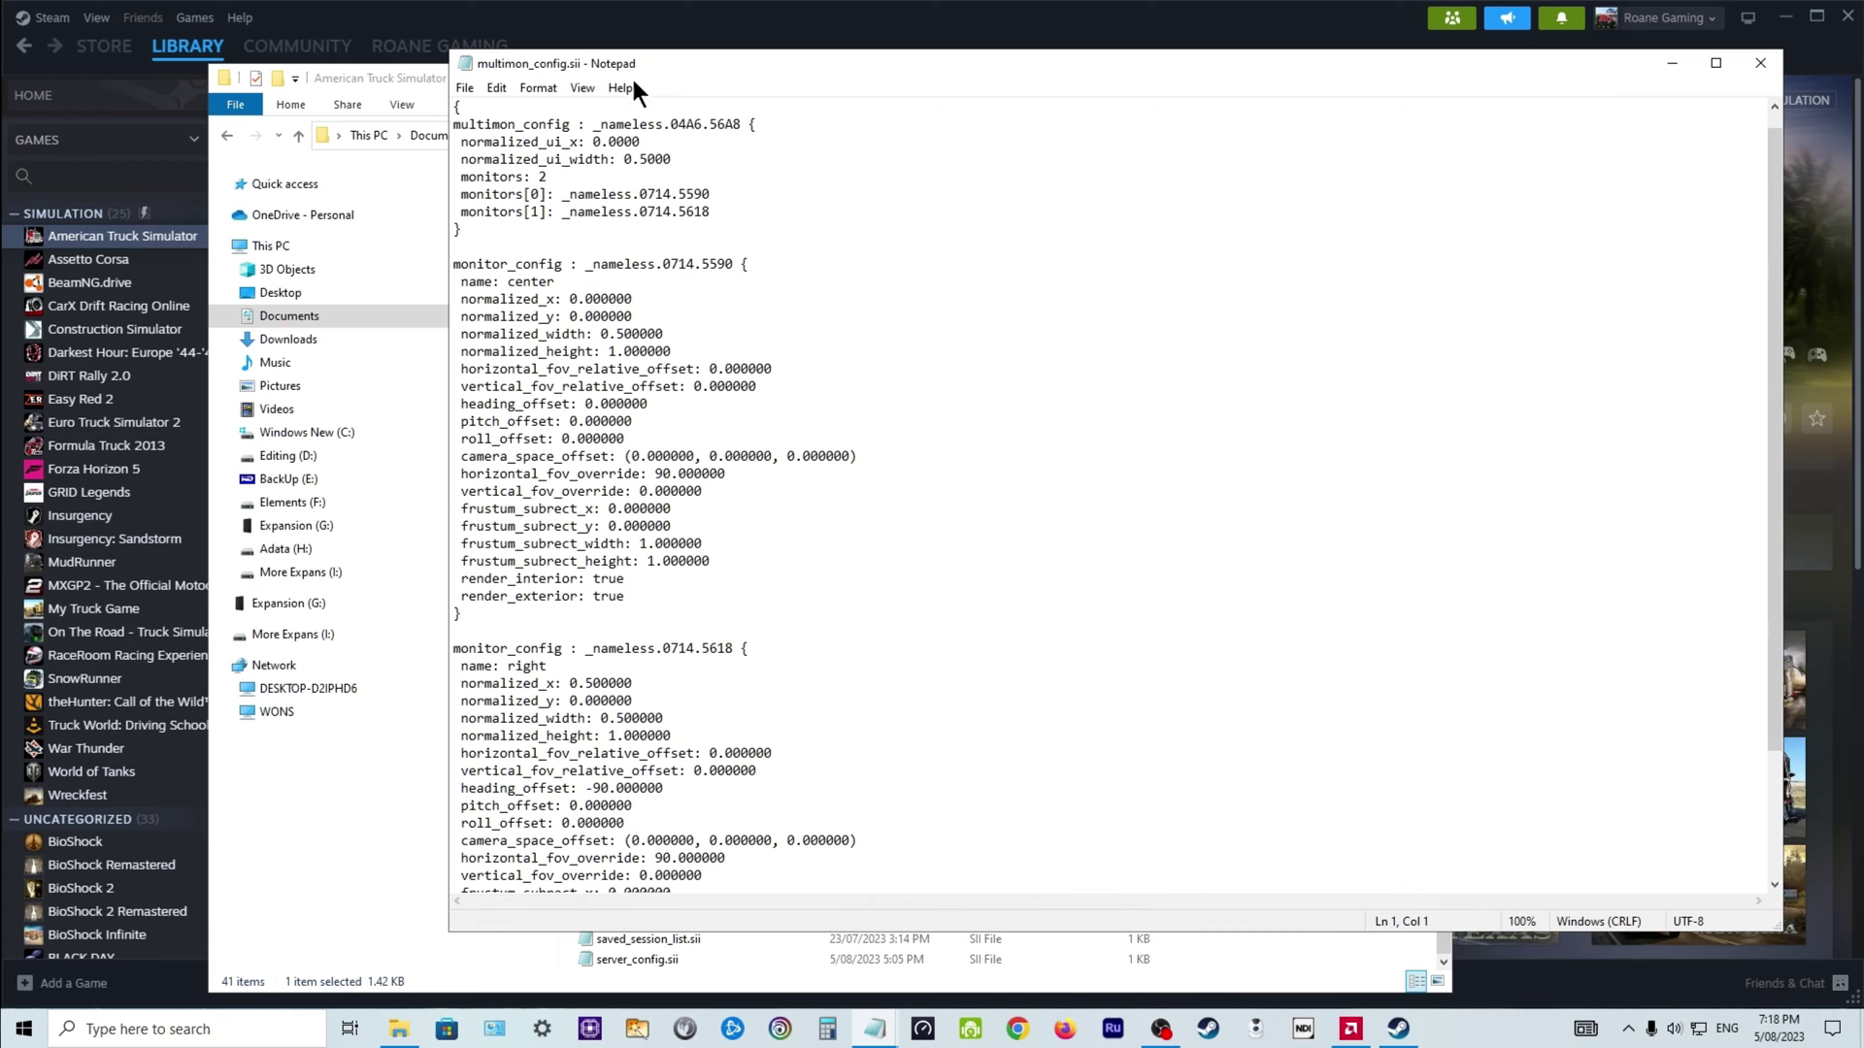
{"action": "scroll", "coordinate": [804, 781], "scroll_direction": "up", "scroll_amount": 1}
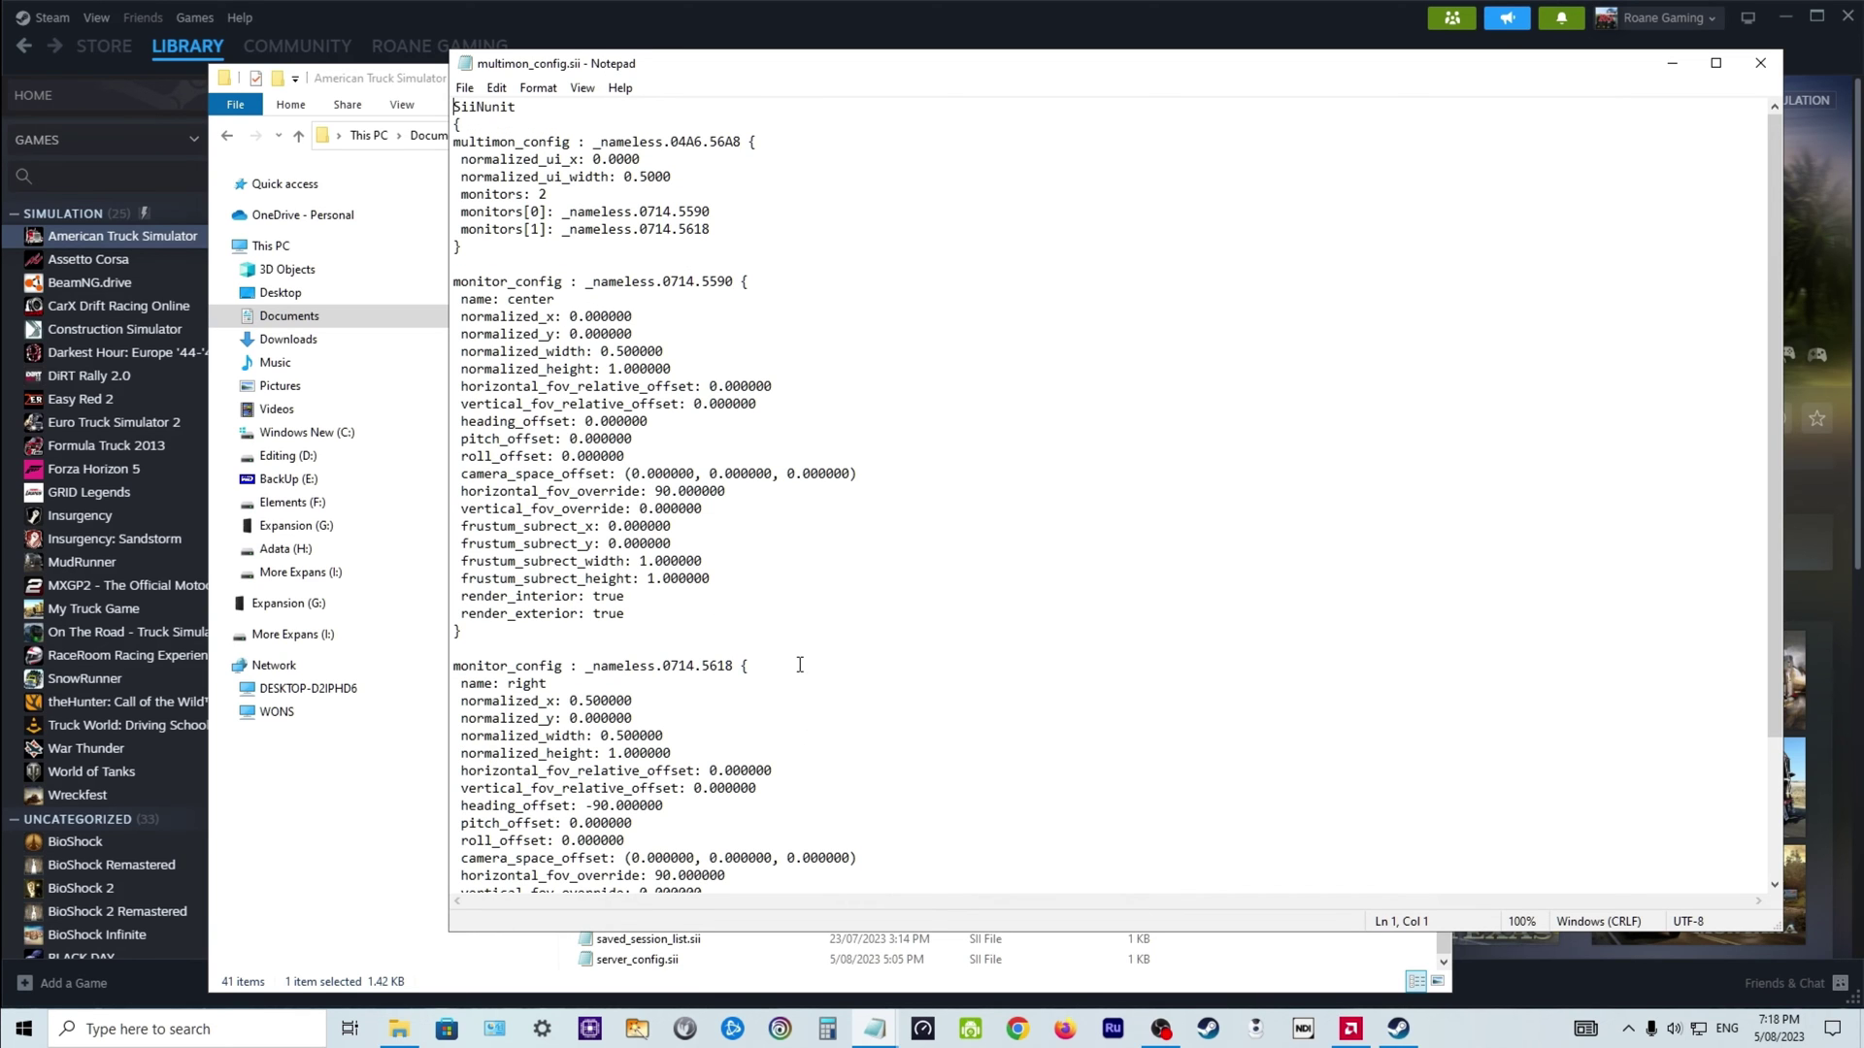
{"action": "scroll", "coordinate": [689, 417], "scroll_direction": "down", "scroll_amount": 3}
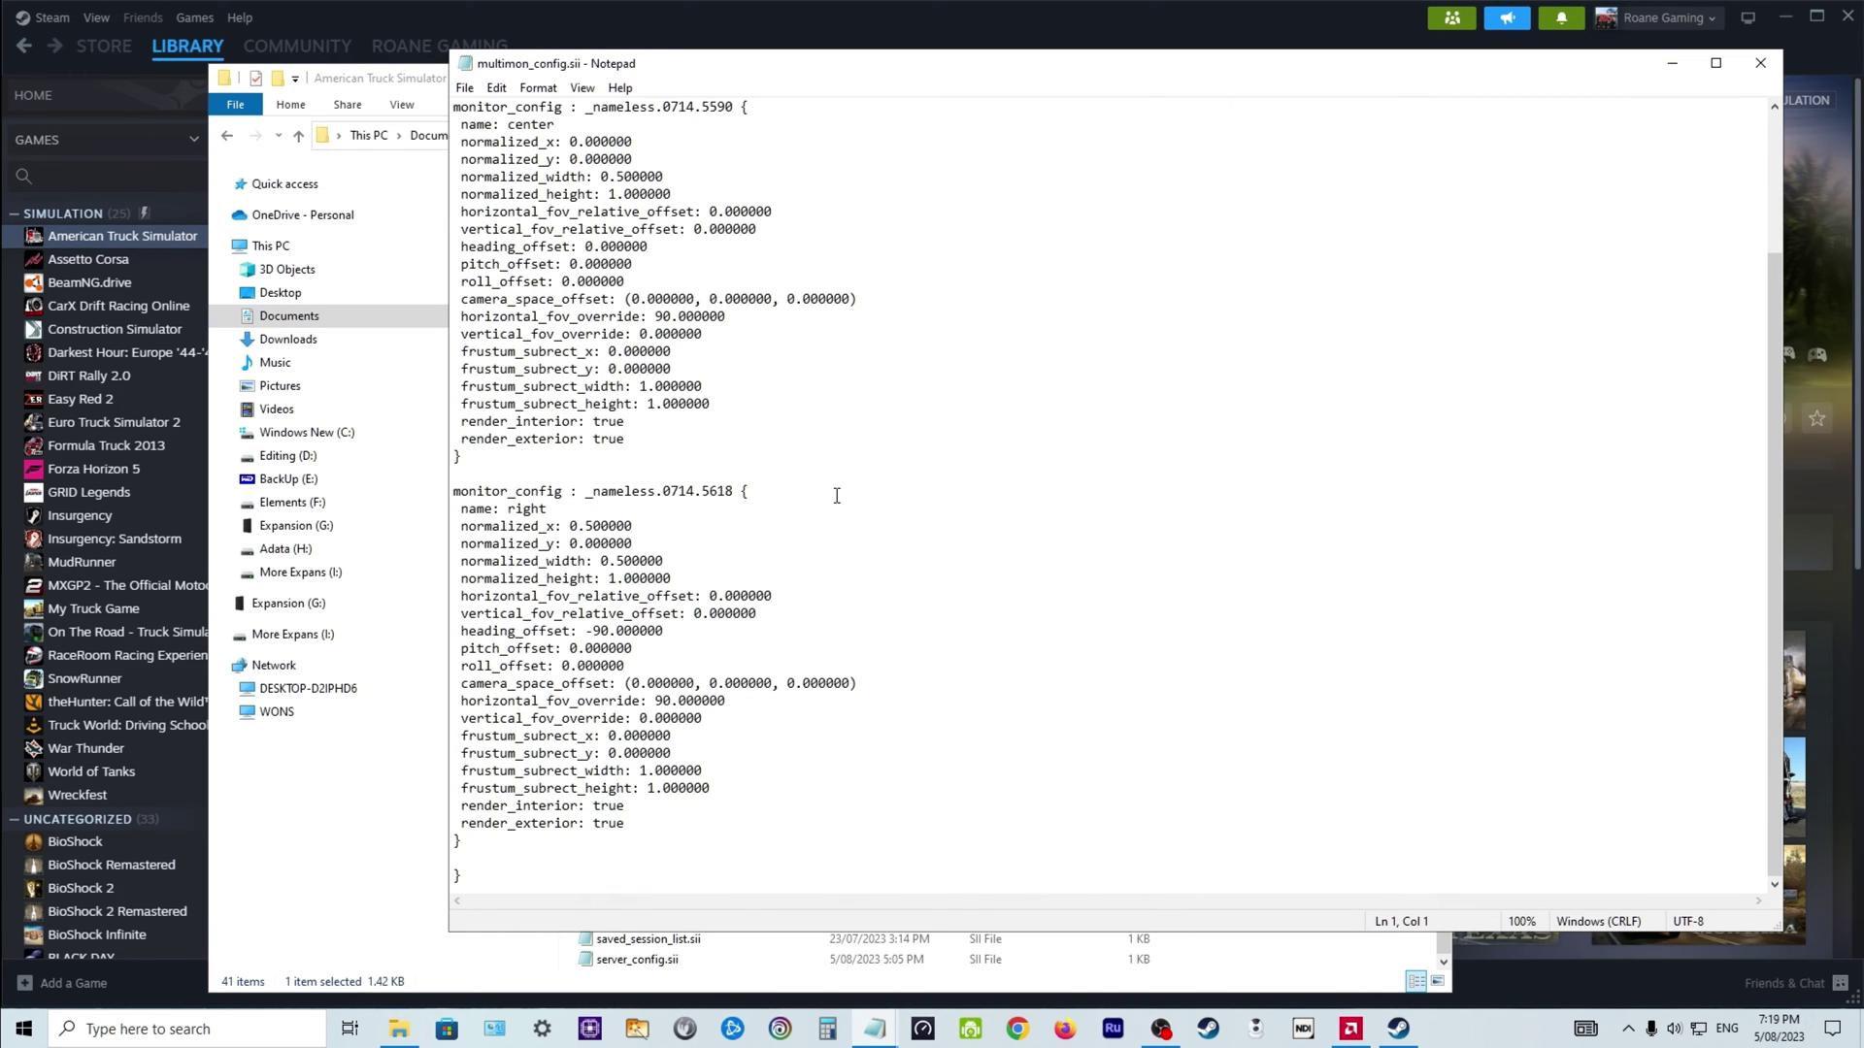
{"action": "scroll", "coordinate": [836, 495], "scroll_direction": "up", "scroll_amount": 3}
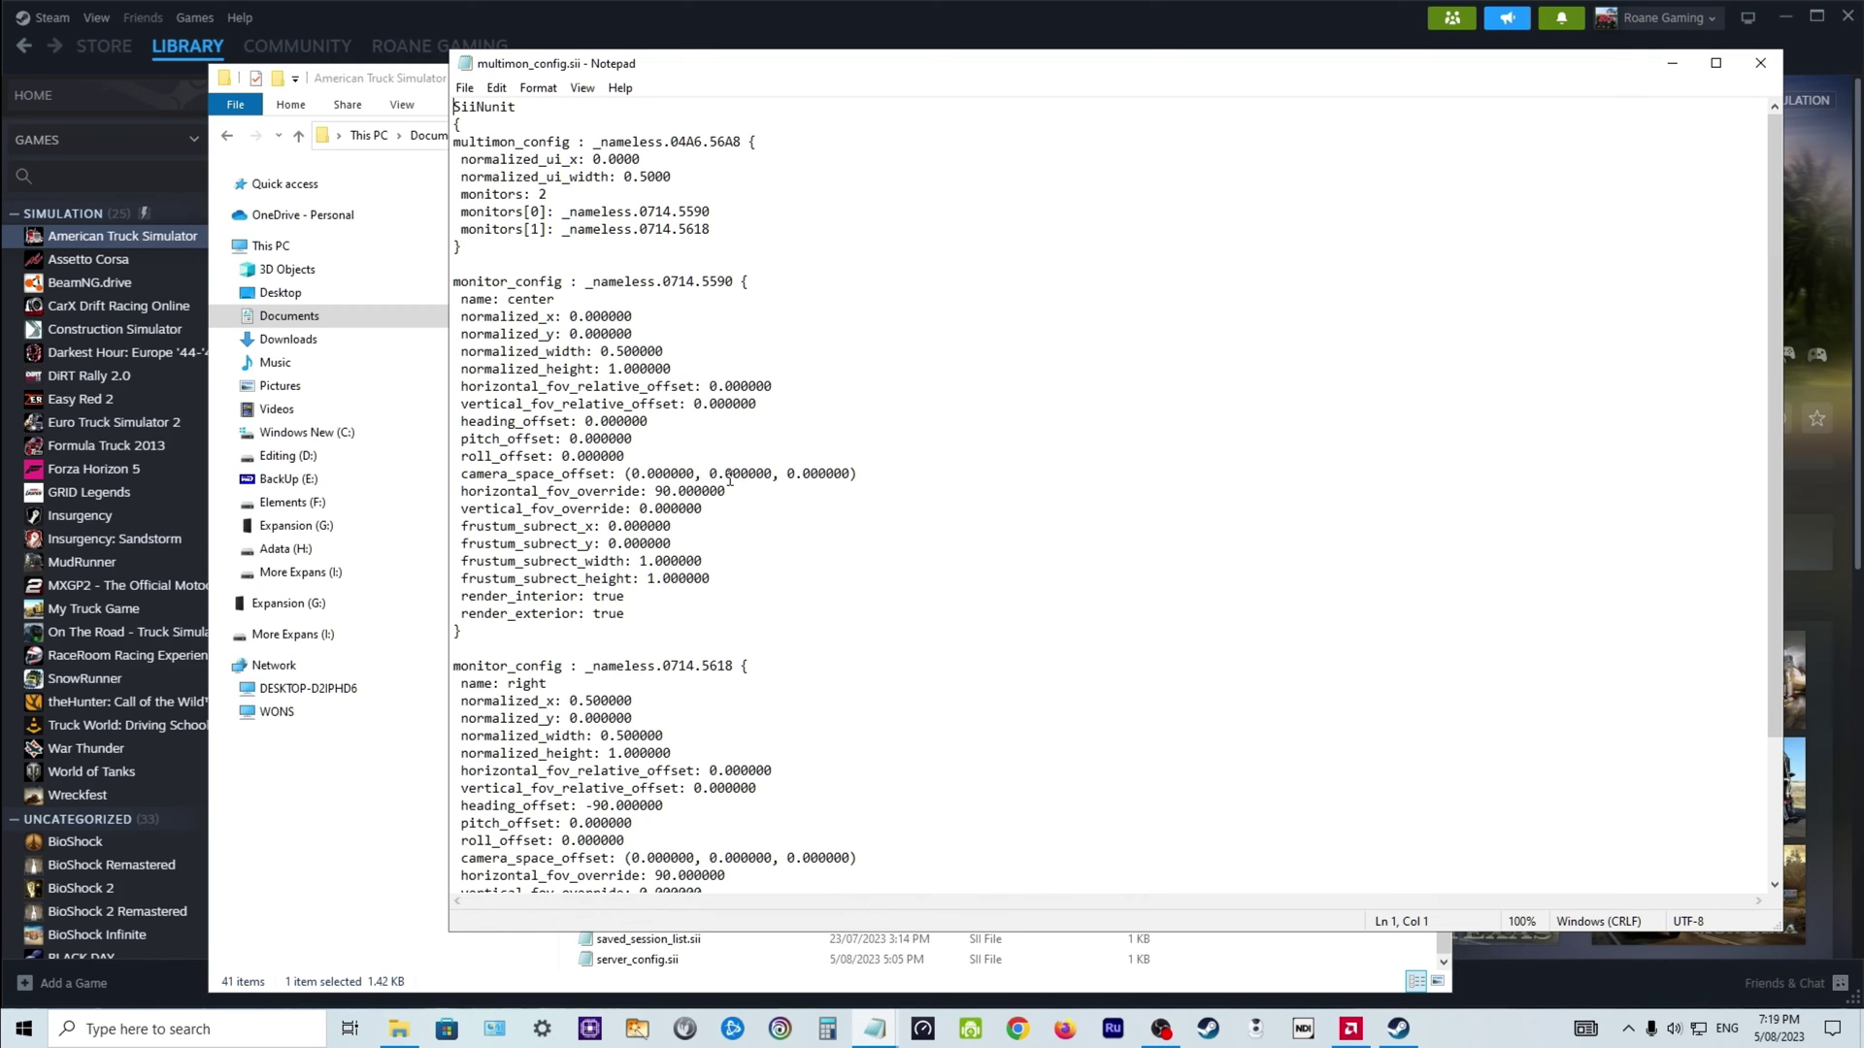
{"action": "left_click", "coordinate": [1759, 66]}
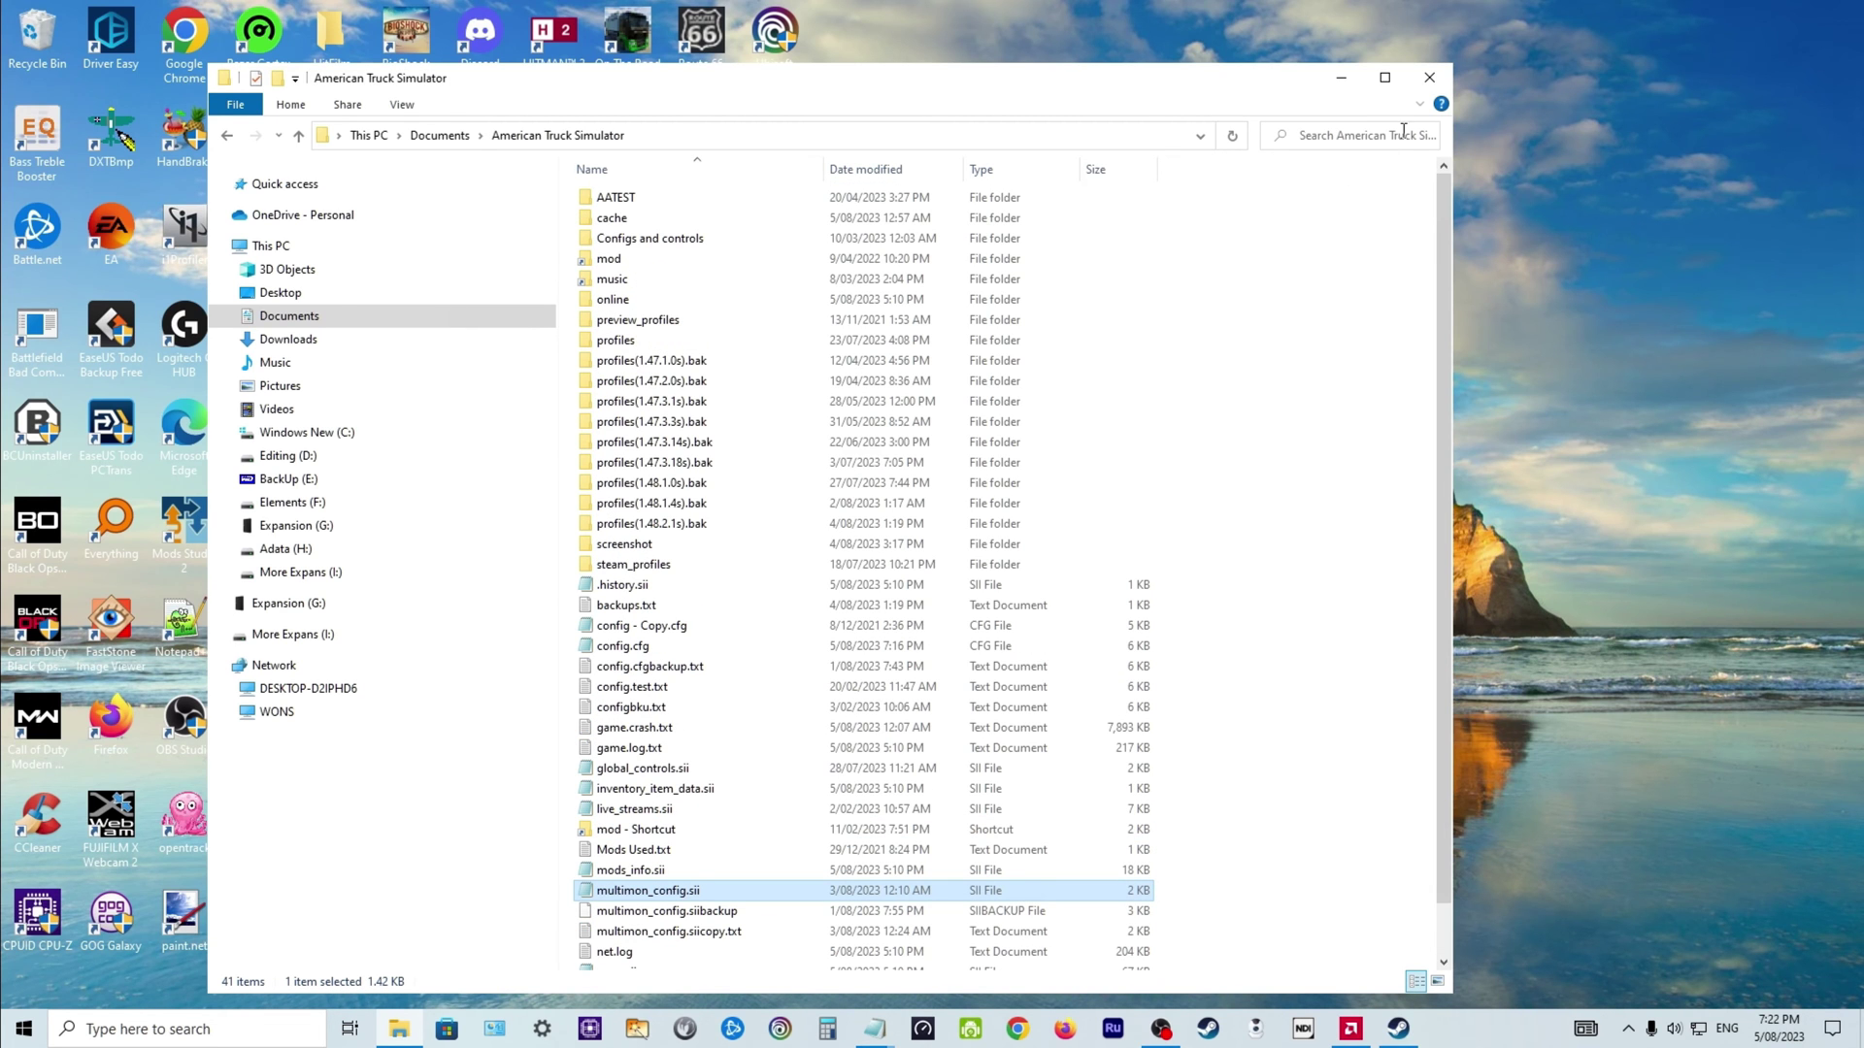
- Switch from the folder to AMD Software: Adrenalin Edition and examine the display options and AMD Eyefinity section, closing it when done
{"action": "left_click", "coordinate": [1429, 78]}
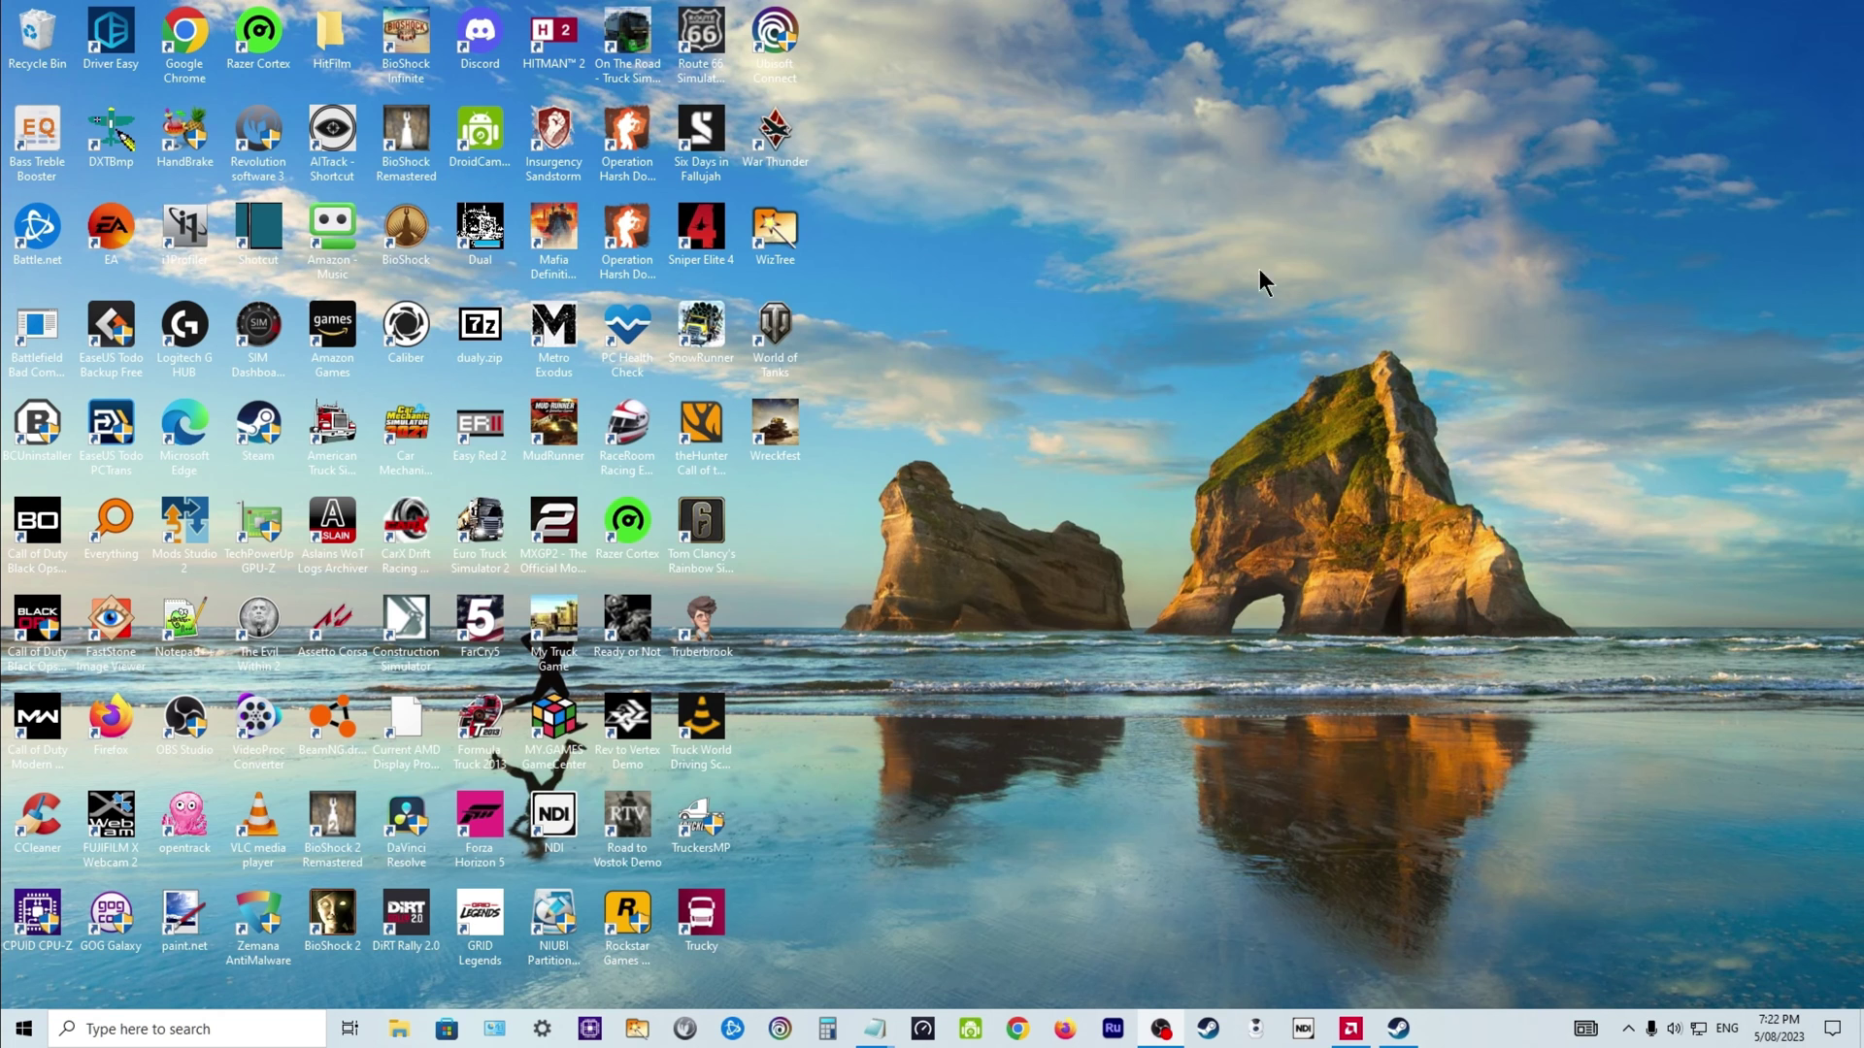
{"action": "right_click", "coordinate": [1140, 321]}
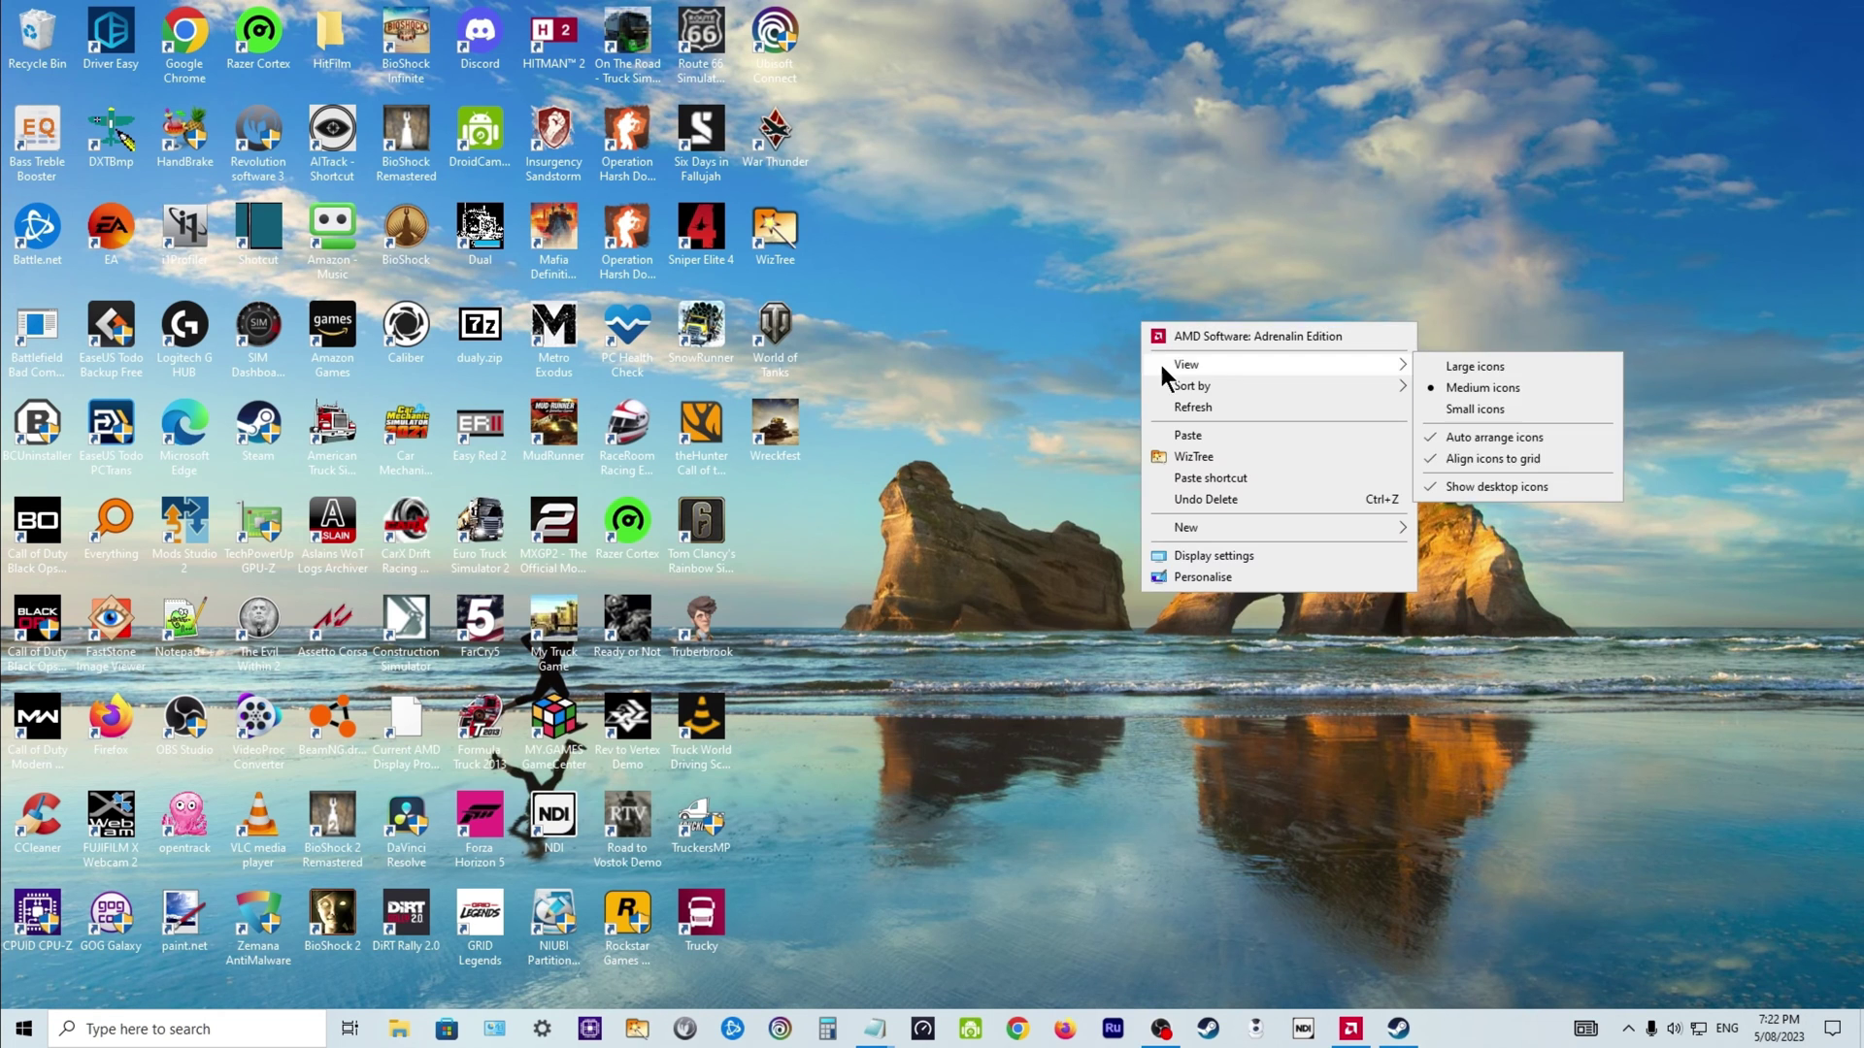
{"action": "left_click", "coordinate": [1265, 336]}
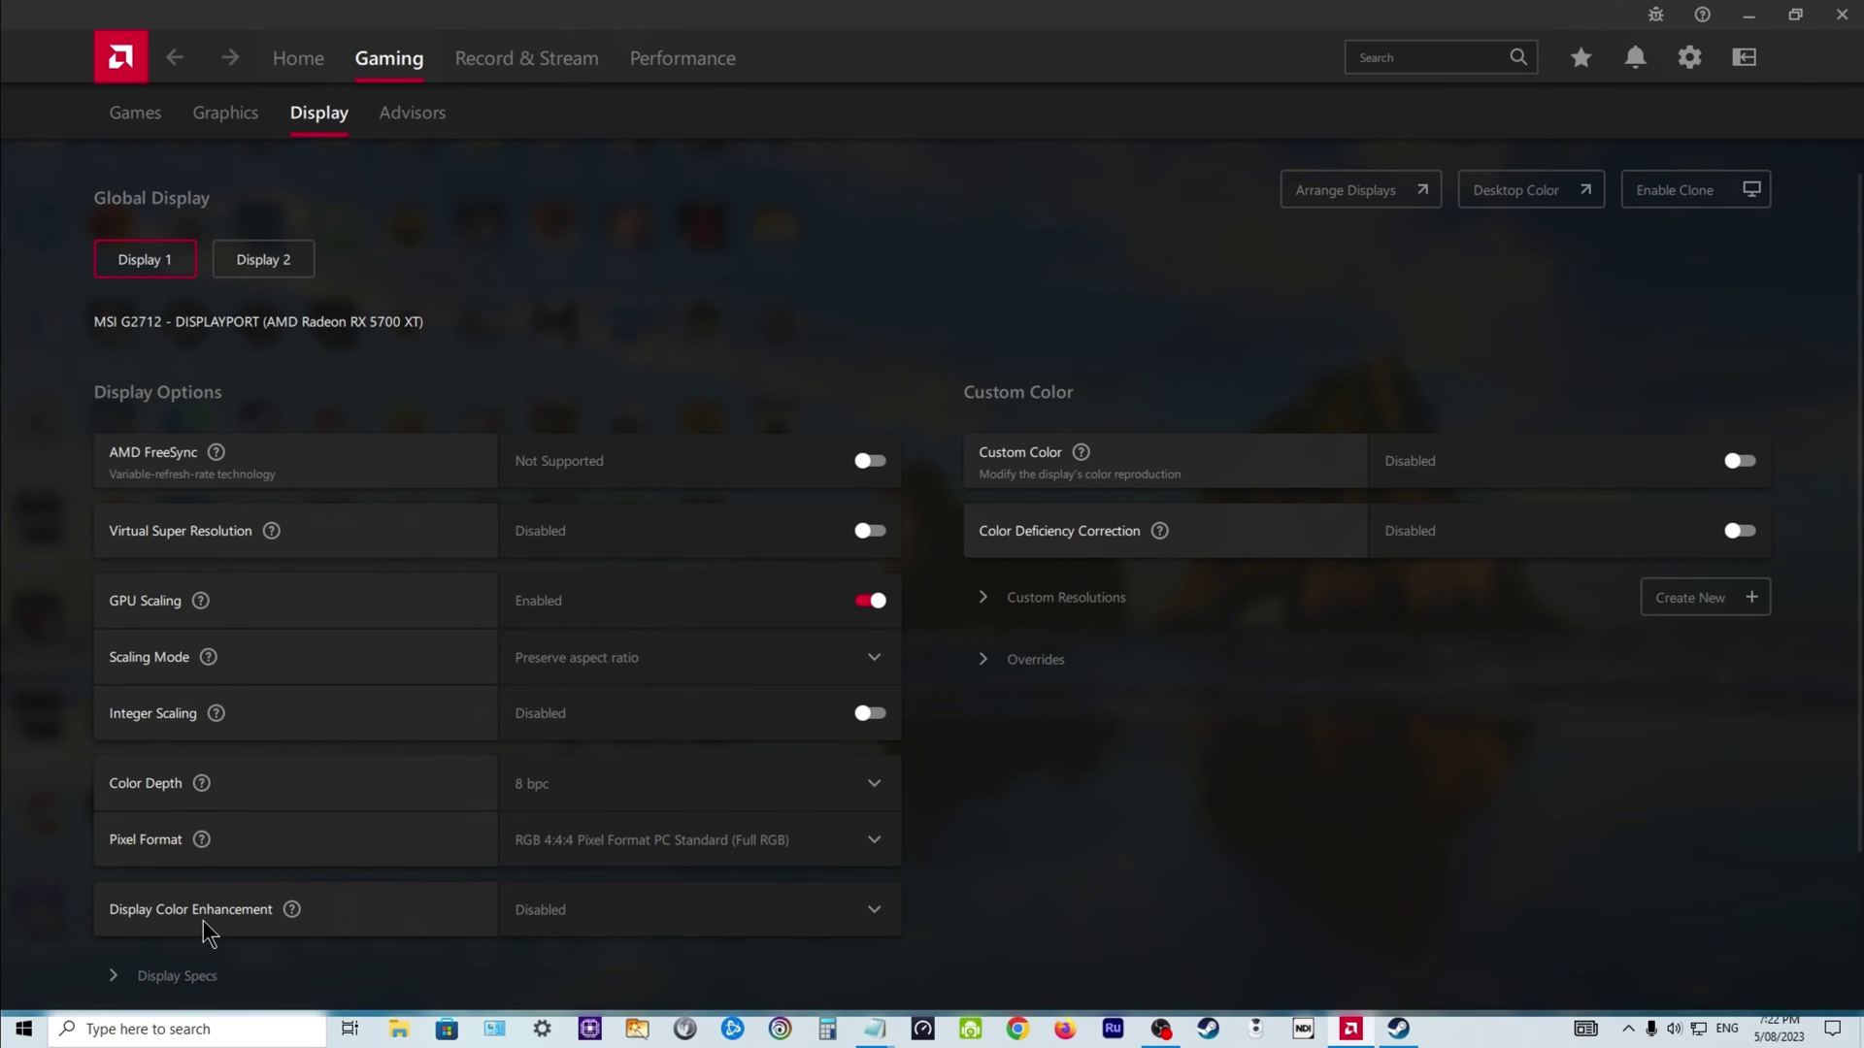
{"action": "scroll", "coordinate": [208, 929], "scroll_direction": "down", "scroll_amount": 2}
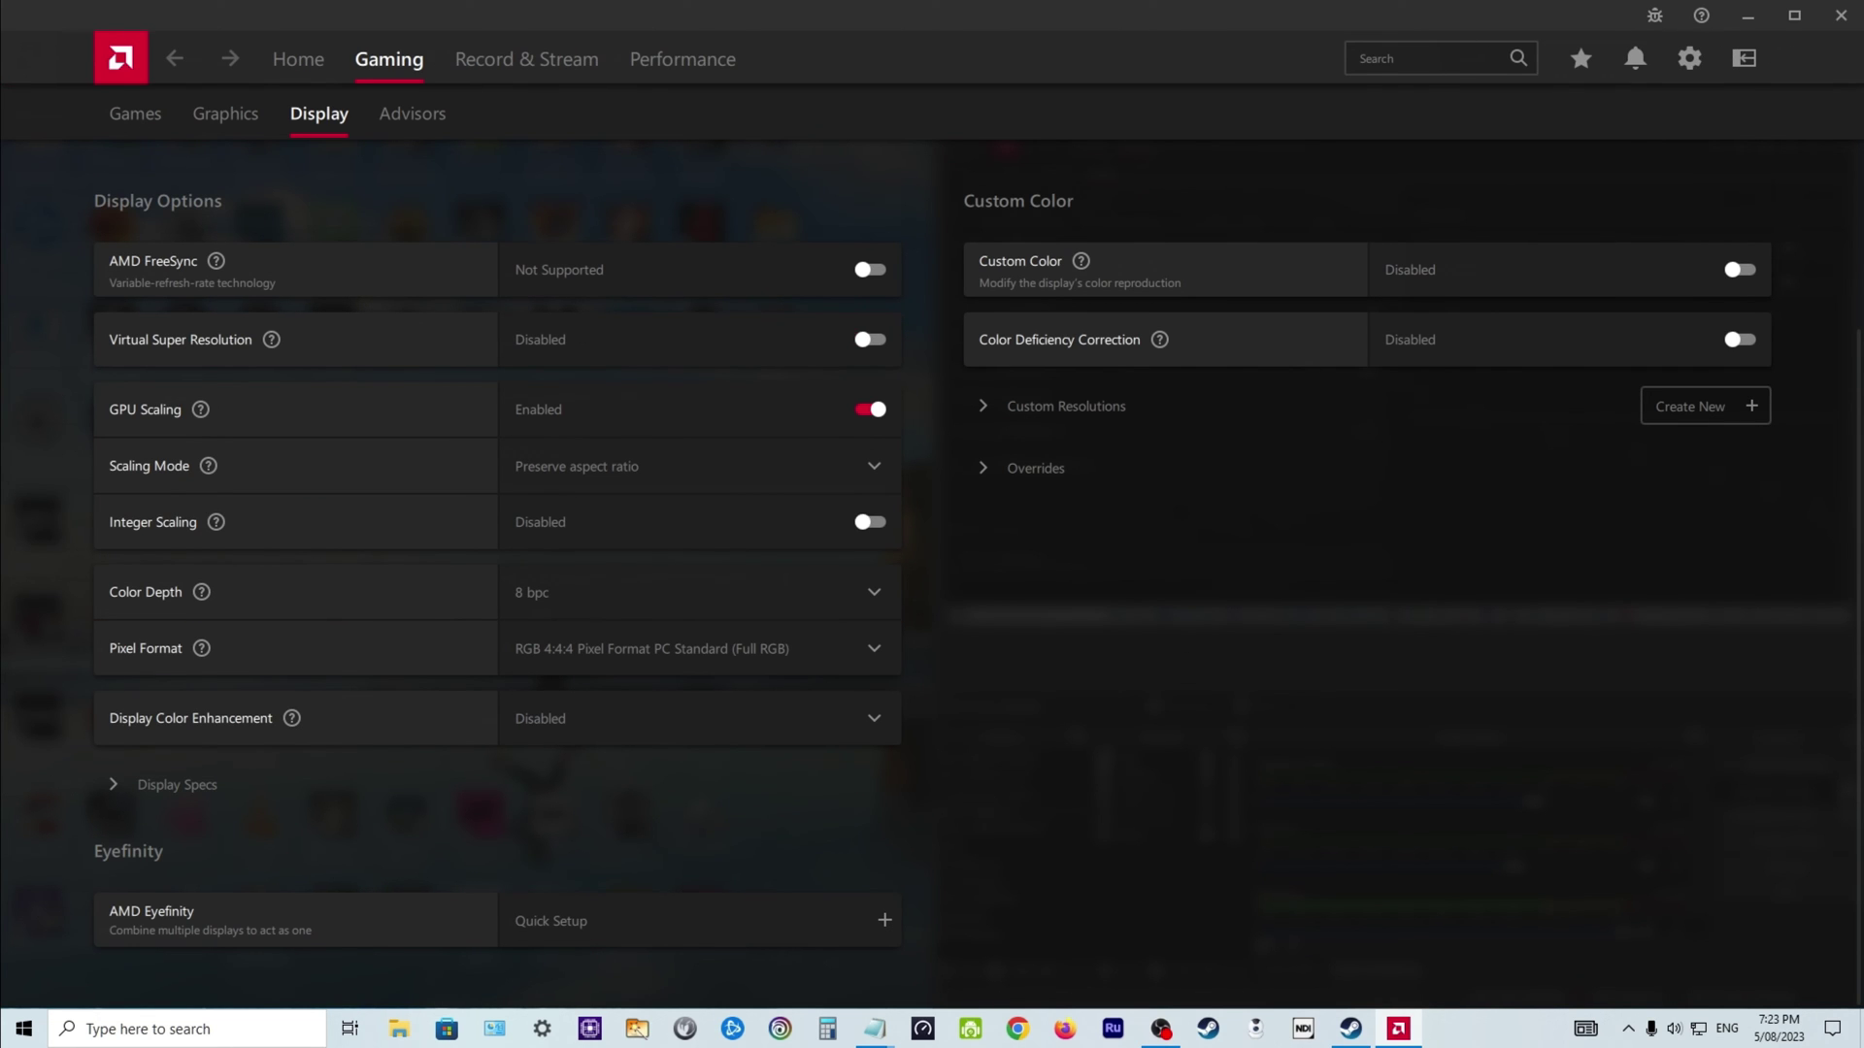
{"action": "key", "text": "alt+Tab"}
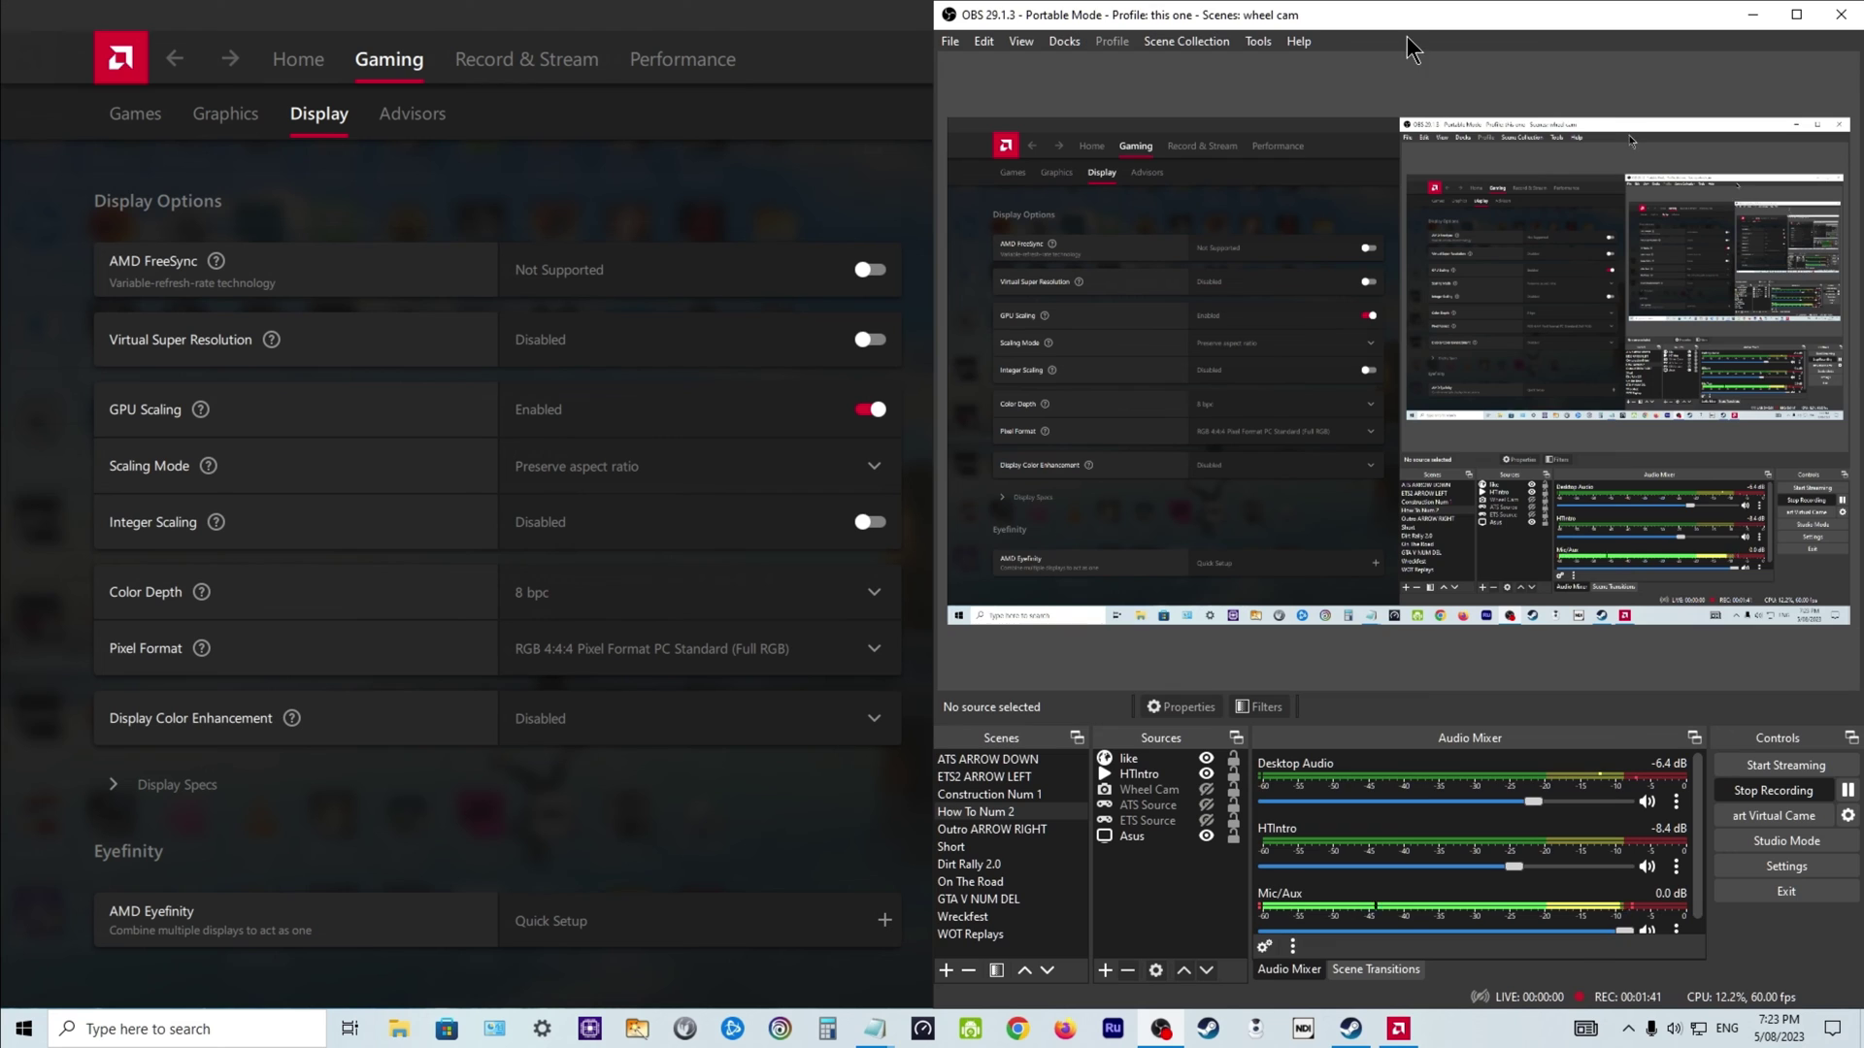
{"action": "key", "text": "alt+Tab"}
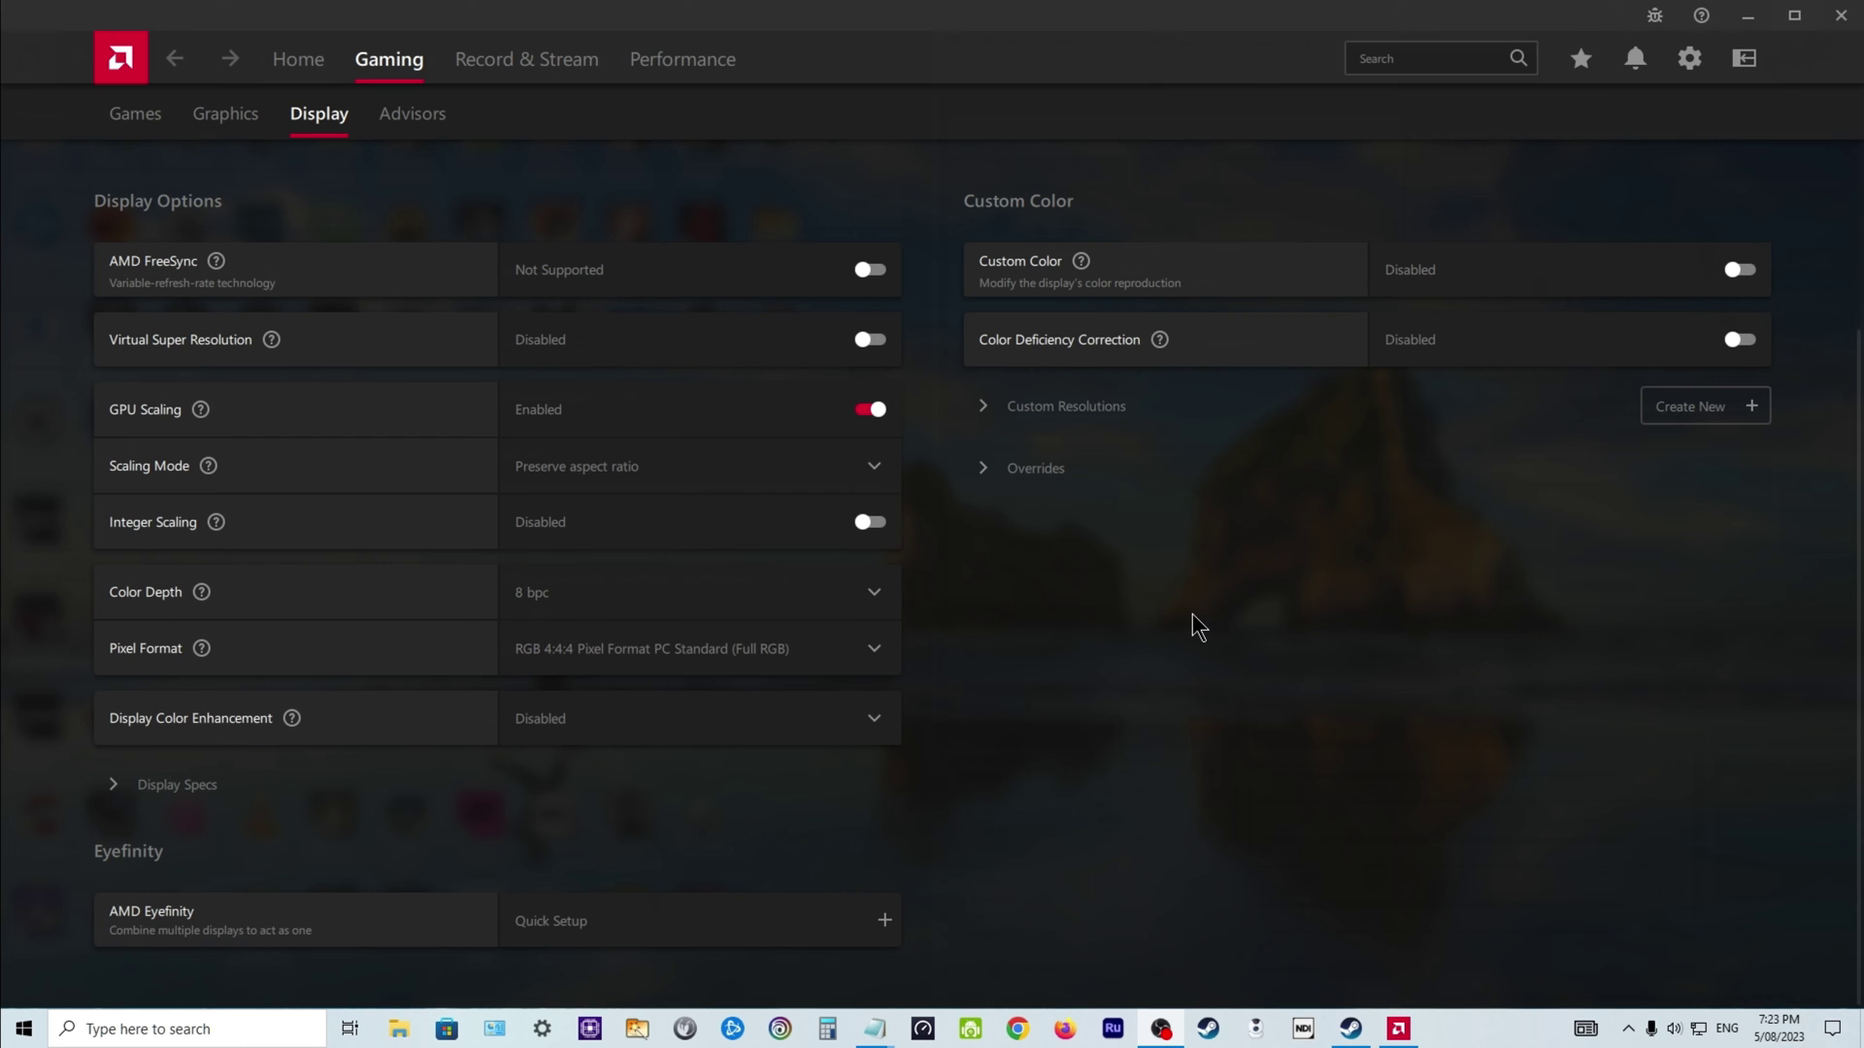
{"action": "left_click", "coordinate": [1840, 16]}
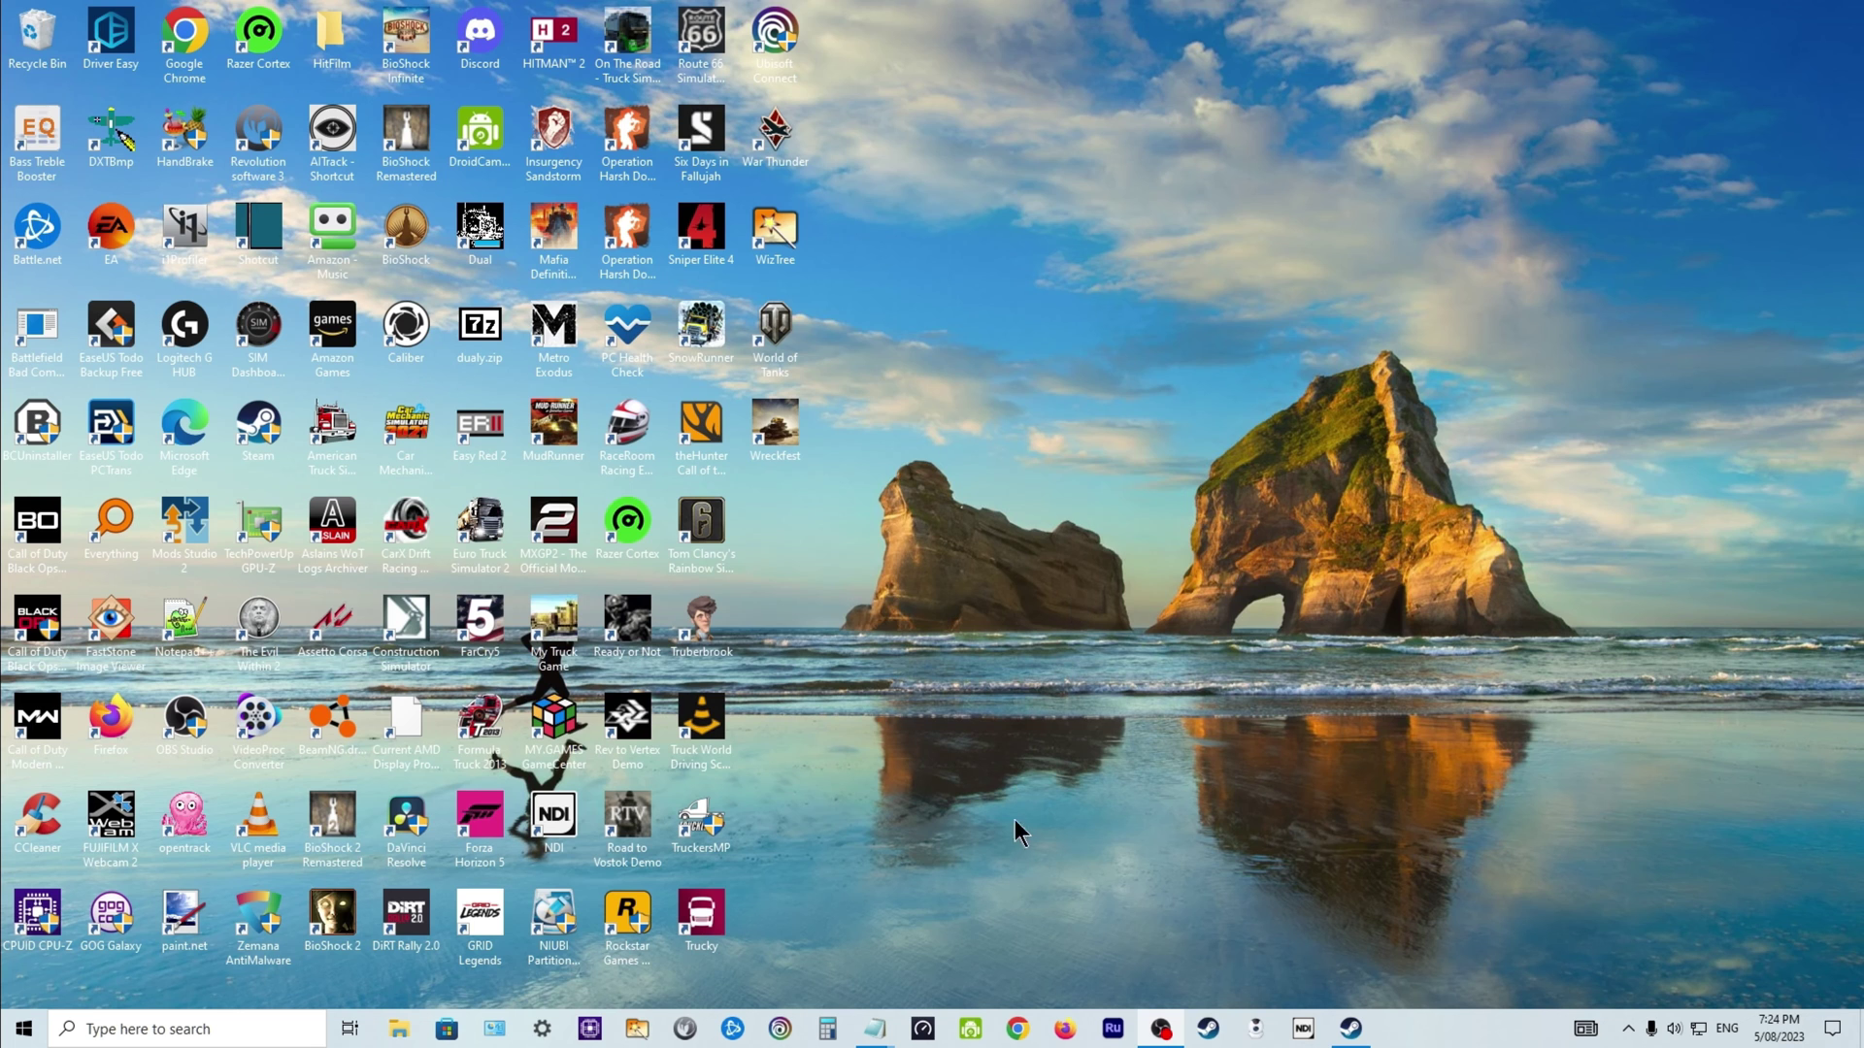
- Open config.cfg from the American Truck Simulator folder in Documents for editing and place the cursor on the r_multimon_mode line
{"action": "key", "text": "super+e"}
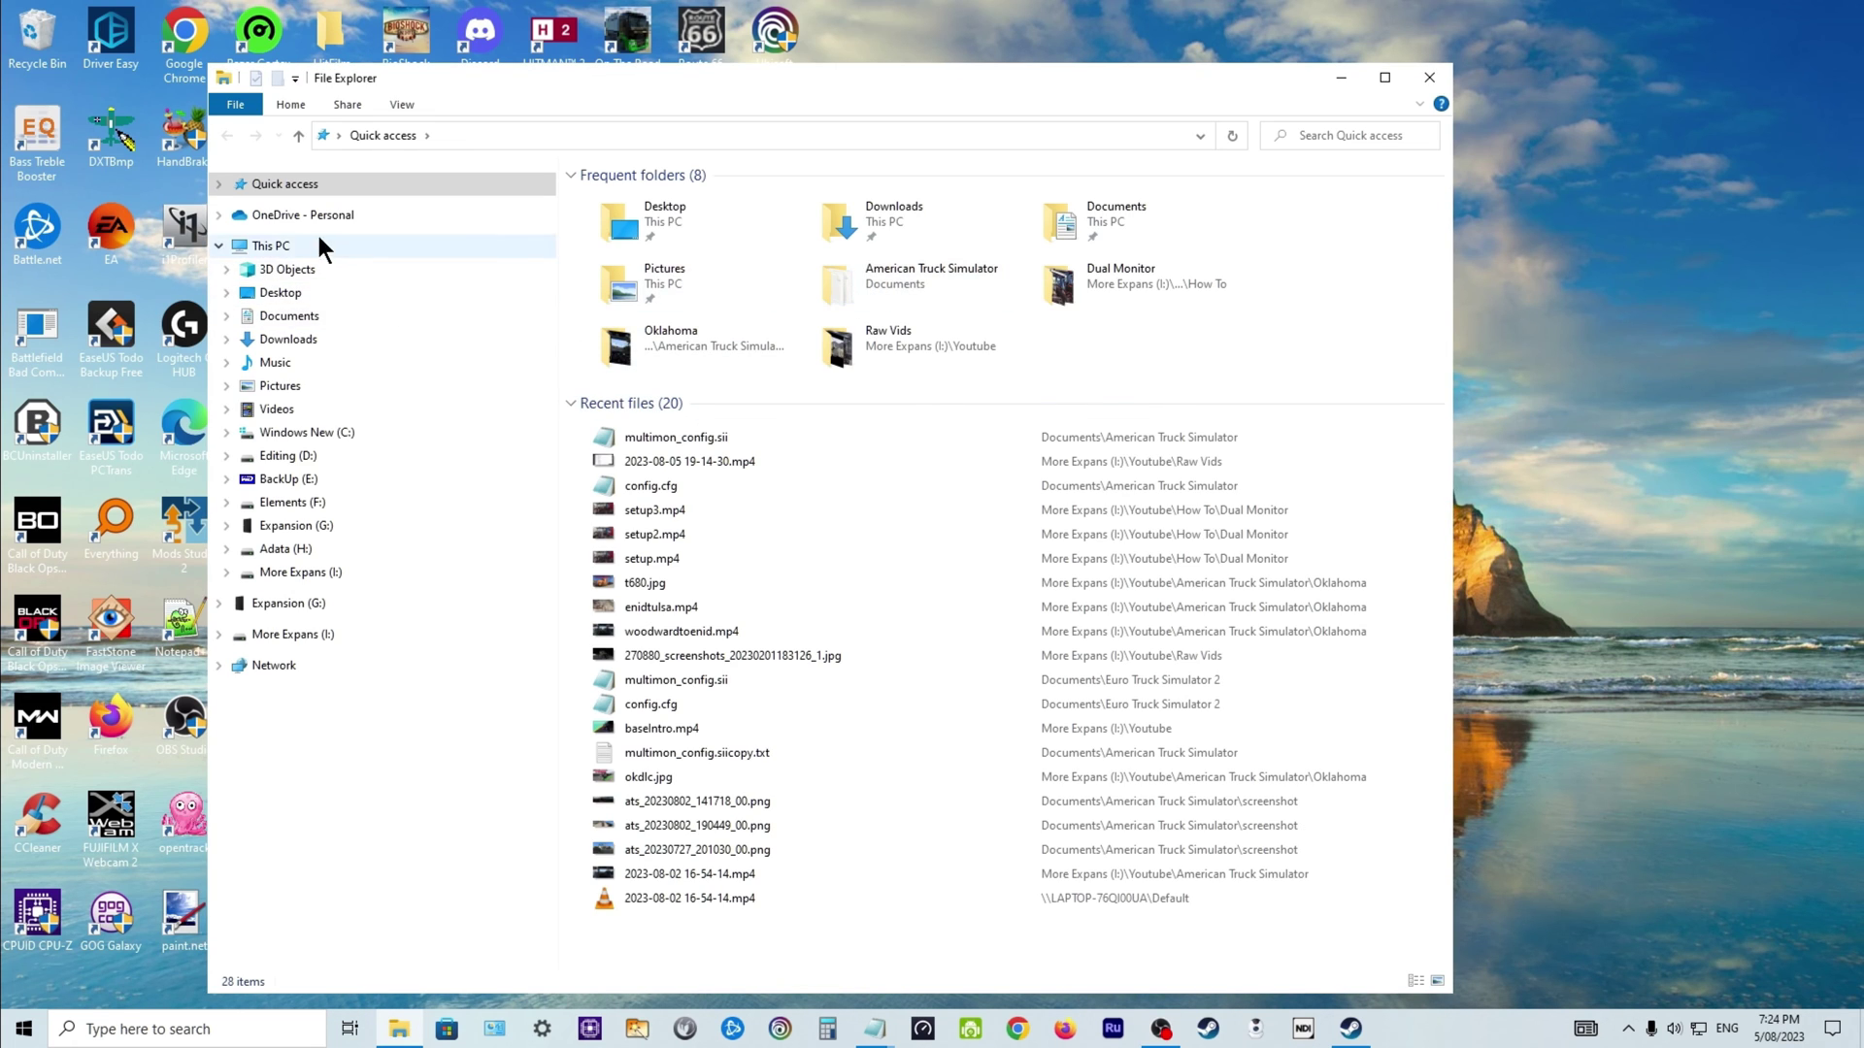
{"action": "left_click", "coordinate": [354, 313]}
{"action": "double_click", "coordinate": [742, 236]}
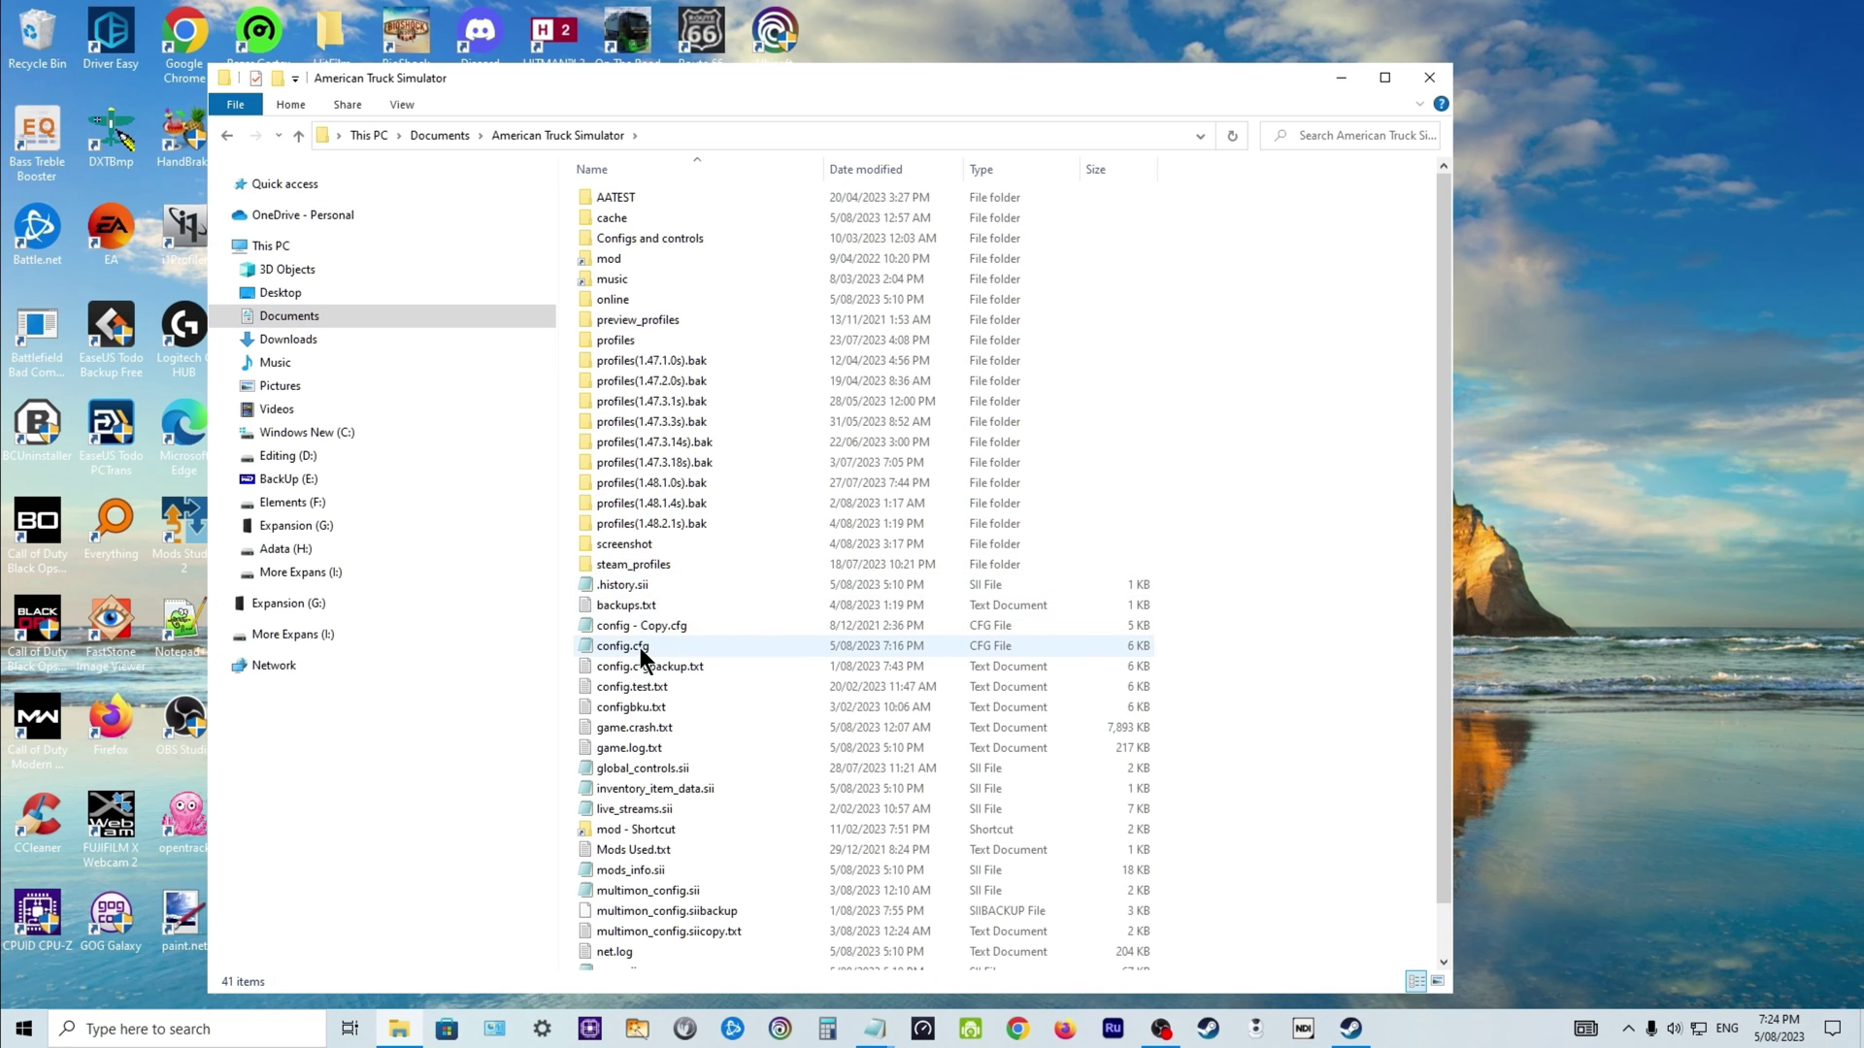
{"action": "right_click", "coordinate": [639, 648]}
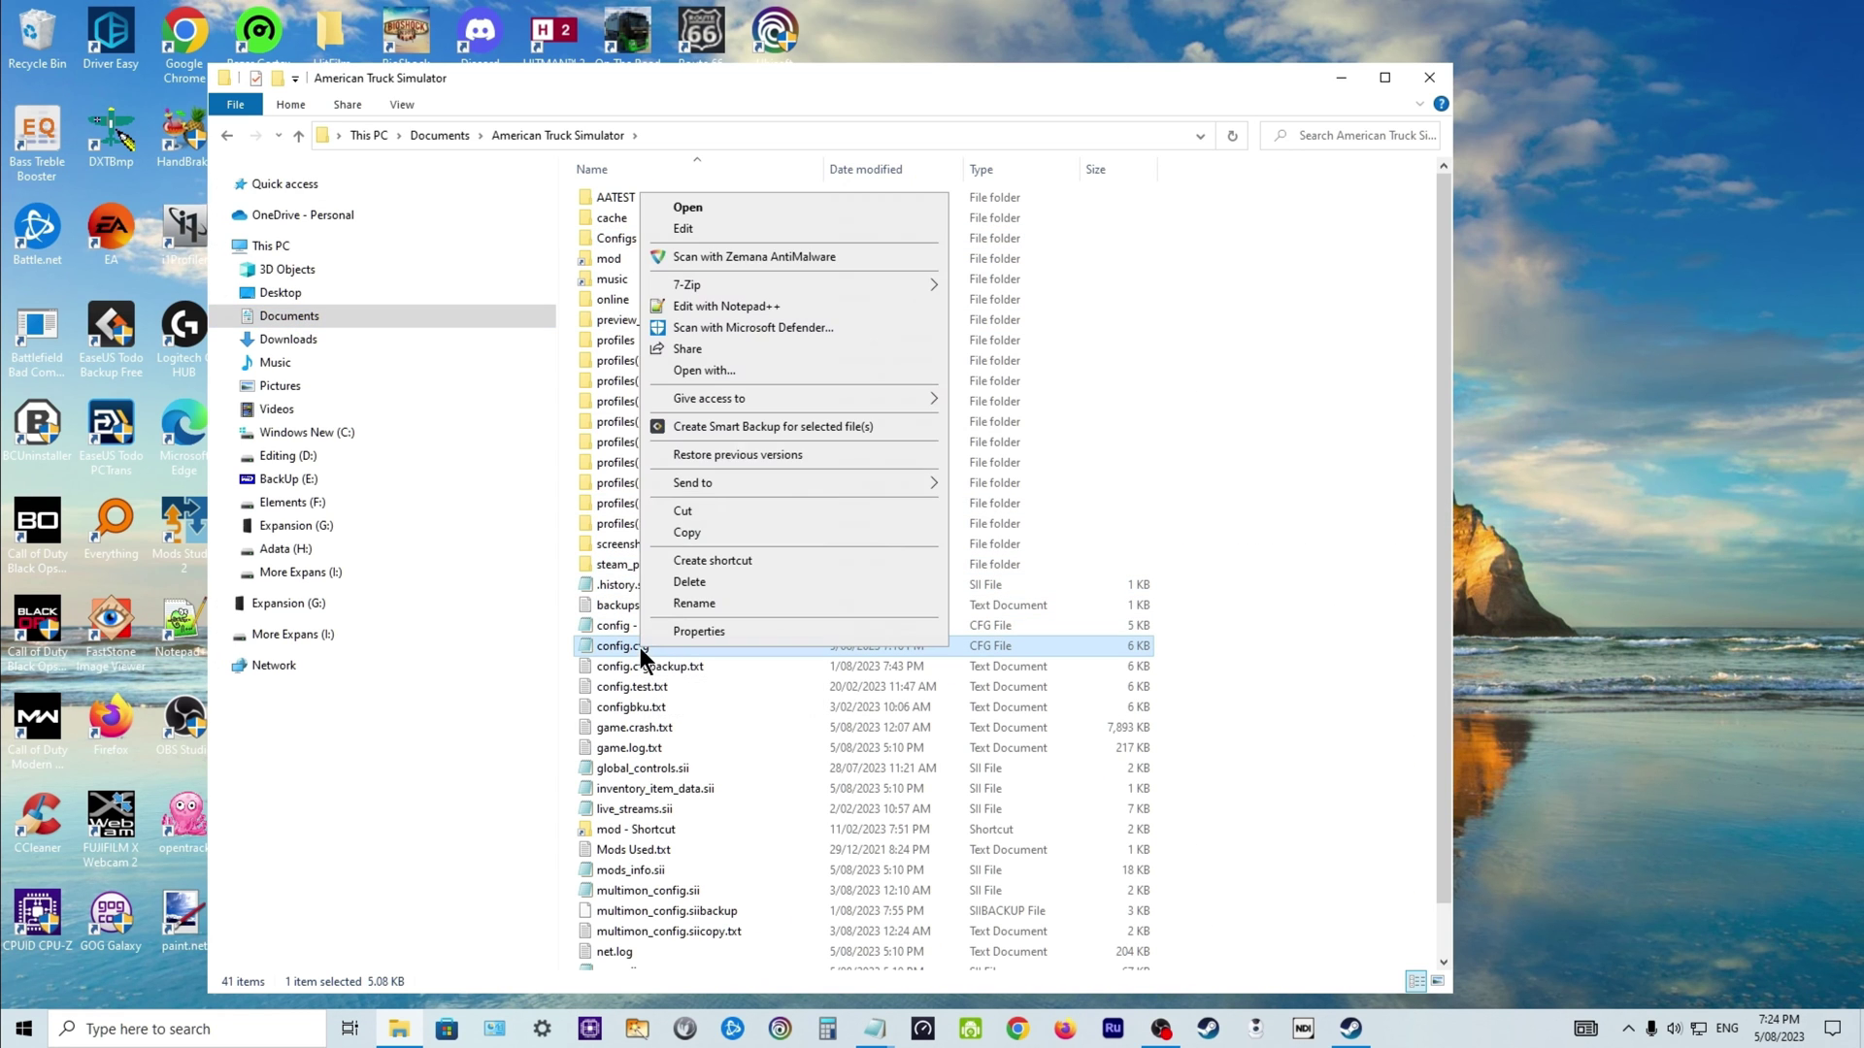
{"action": "left_click", "coordinate": [683, 231]}
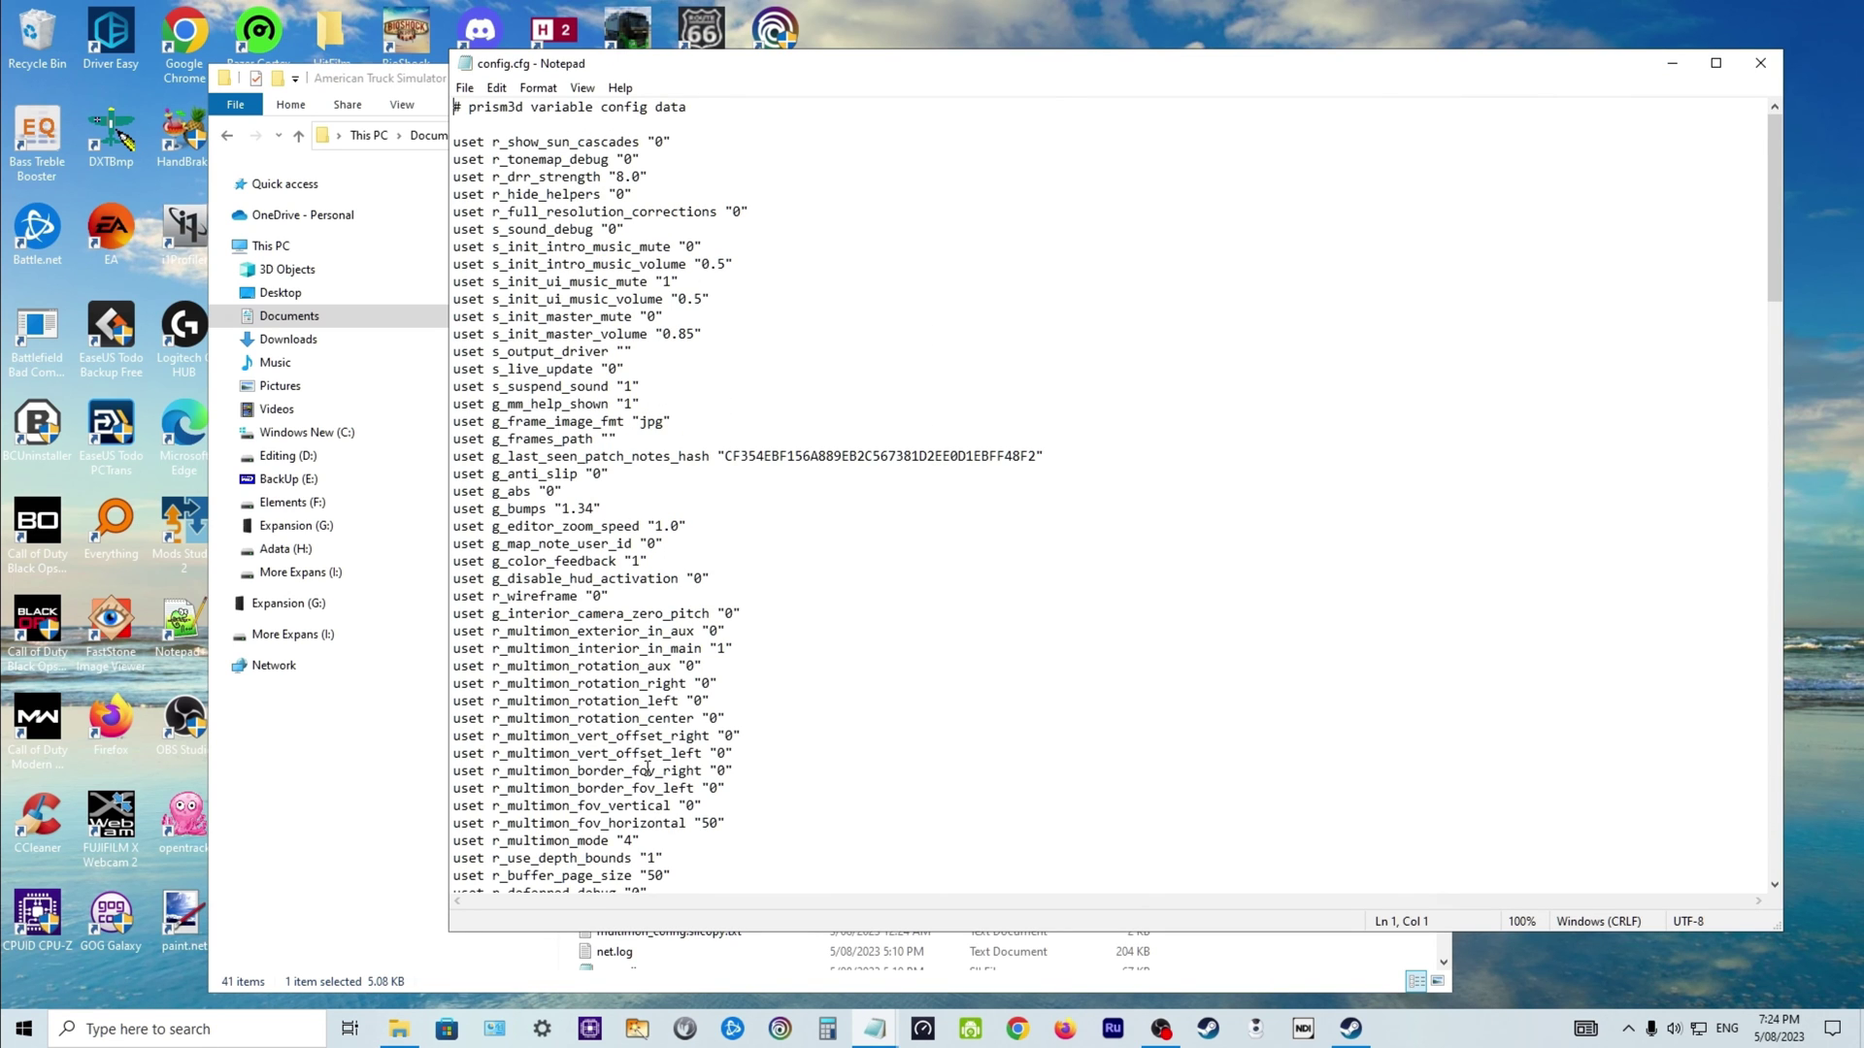
{"action": "scroll", "coordinate": [647, 769], "scroll_direction": "down", "scroll_amount": 3}
{"action": "left_click", "coordinate": [508, 684]}
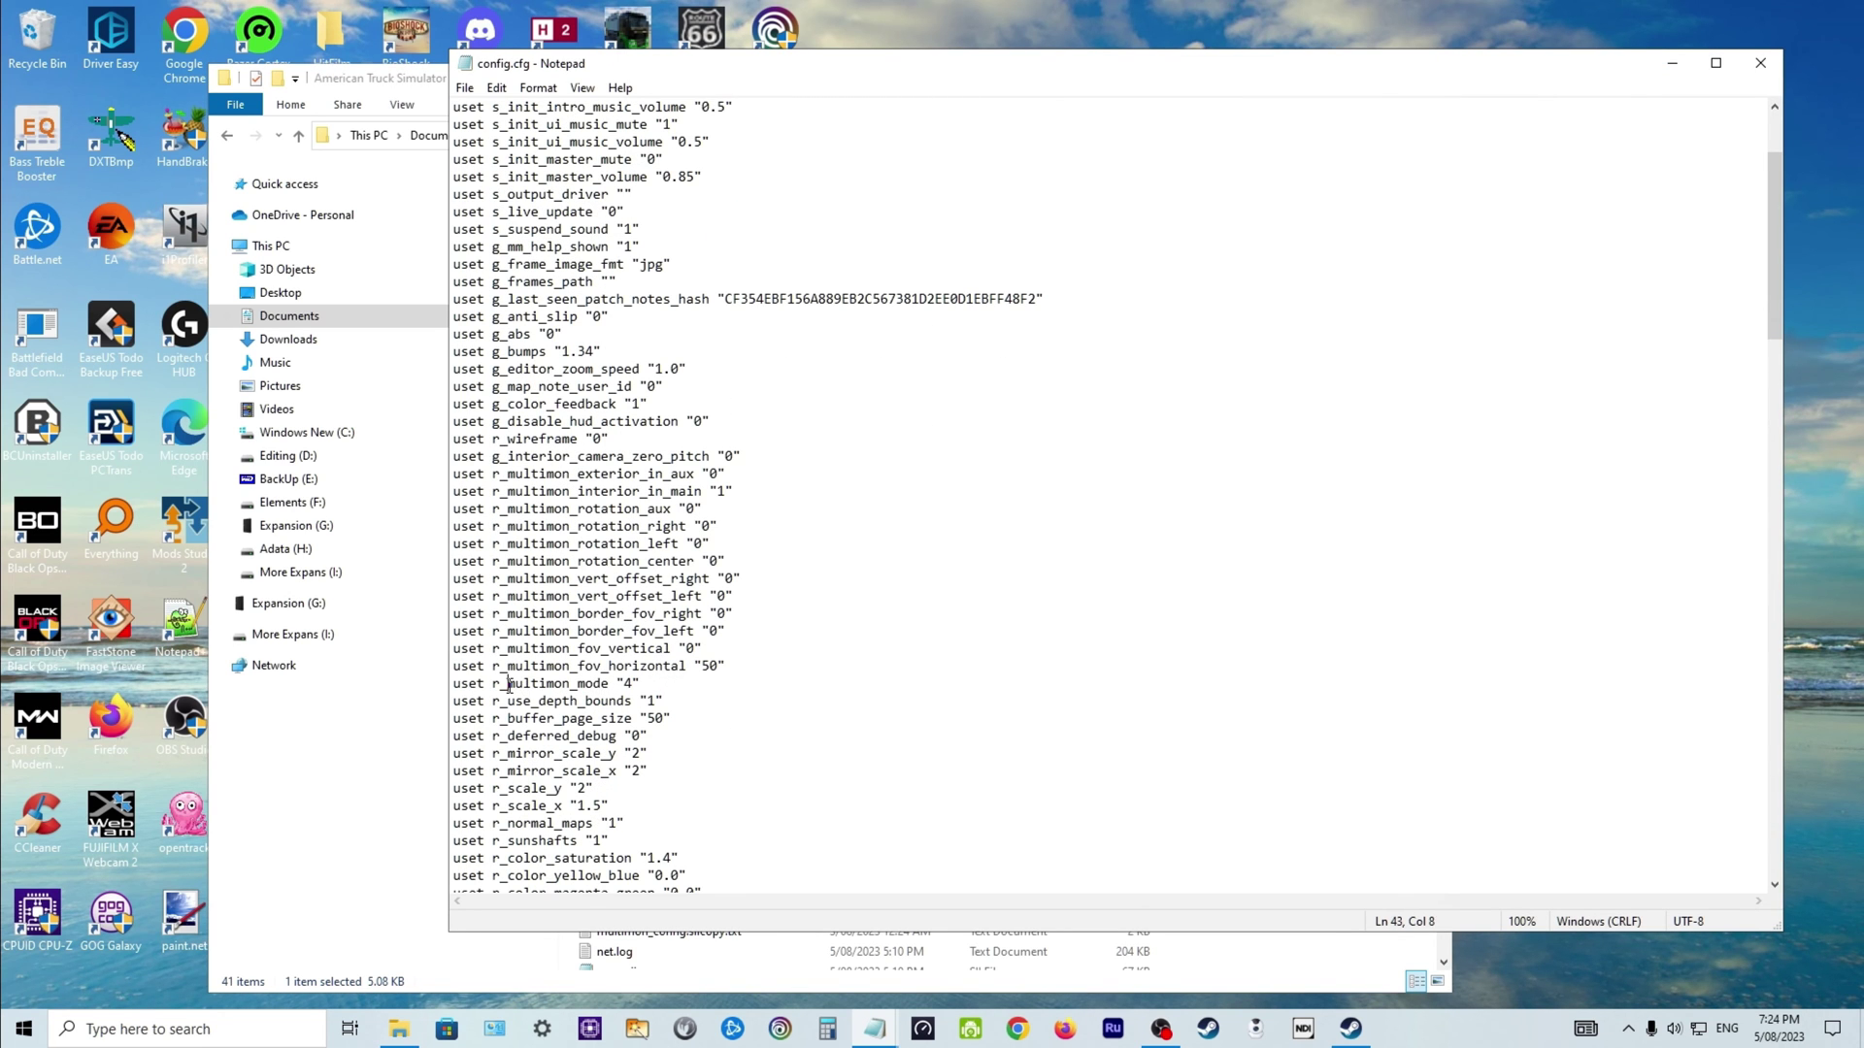
- Highlight the r_multimon_mode setting in config.cfg to check its value, and close the file
{"action": "left_click_drag", "start_coordinate": [509, 683], "coordinate": [632, 683]}
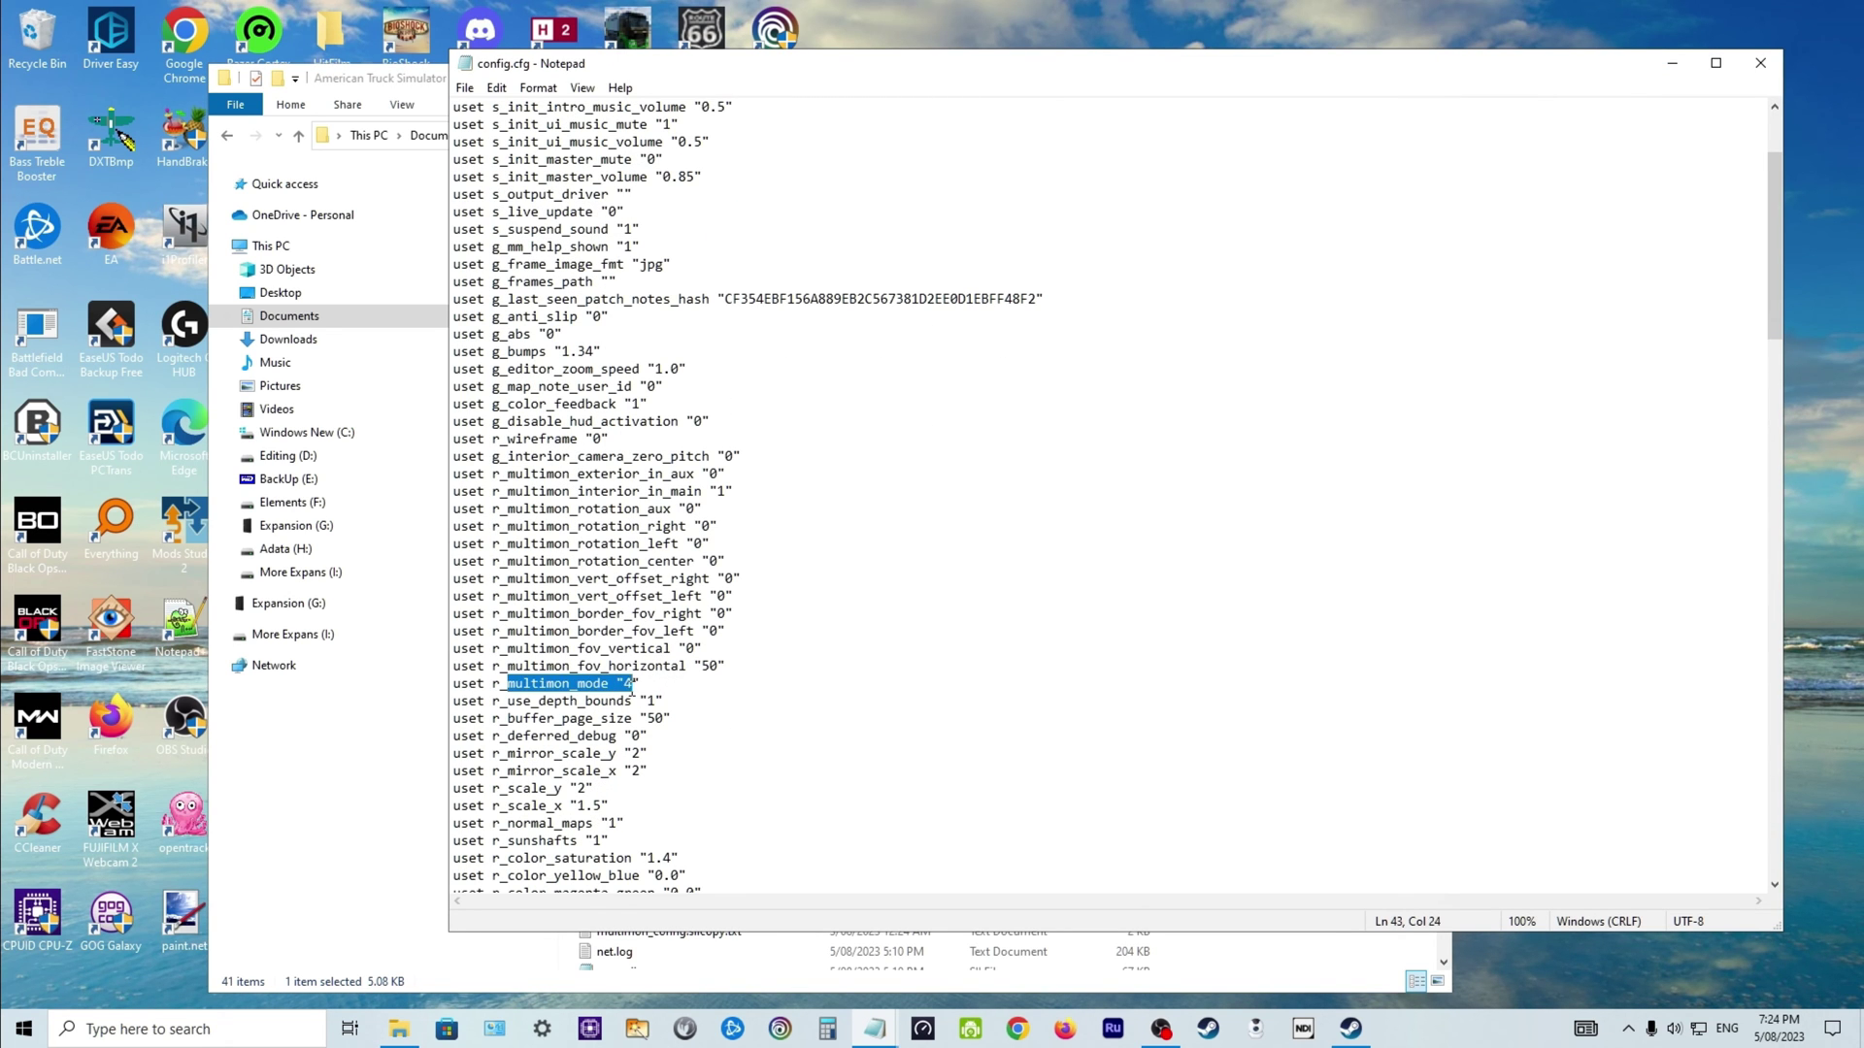
{"action": "left_click", "coordinate": [1780, 64]}
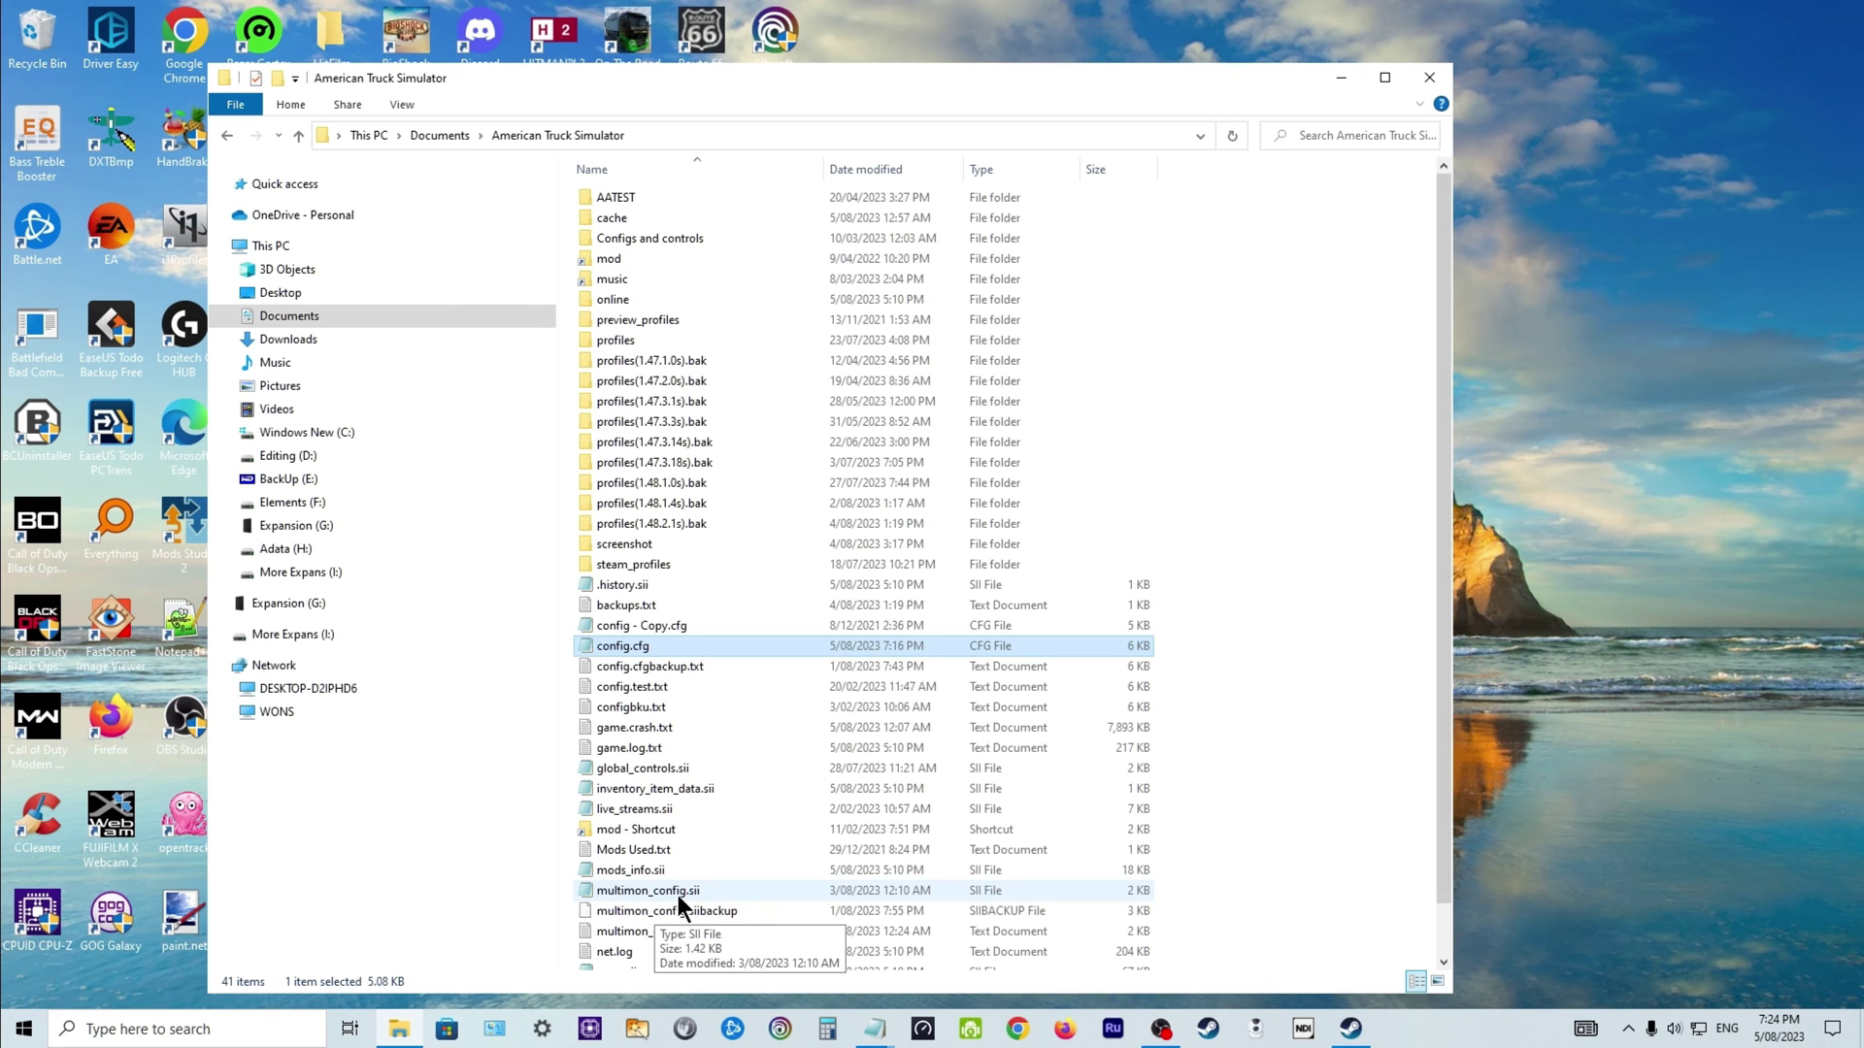
- Open multimon_config.sii for editing, compare its monitors list with the center and right monitor_config blocks, and close it
{"action": "right_click", "coordinate": [678, 894]}
{"action": "mouse_move", "coordinate": [732, 529]}
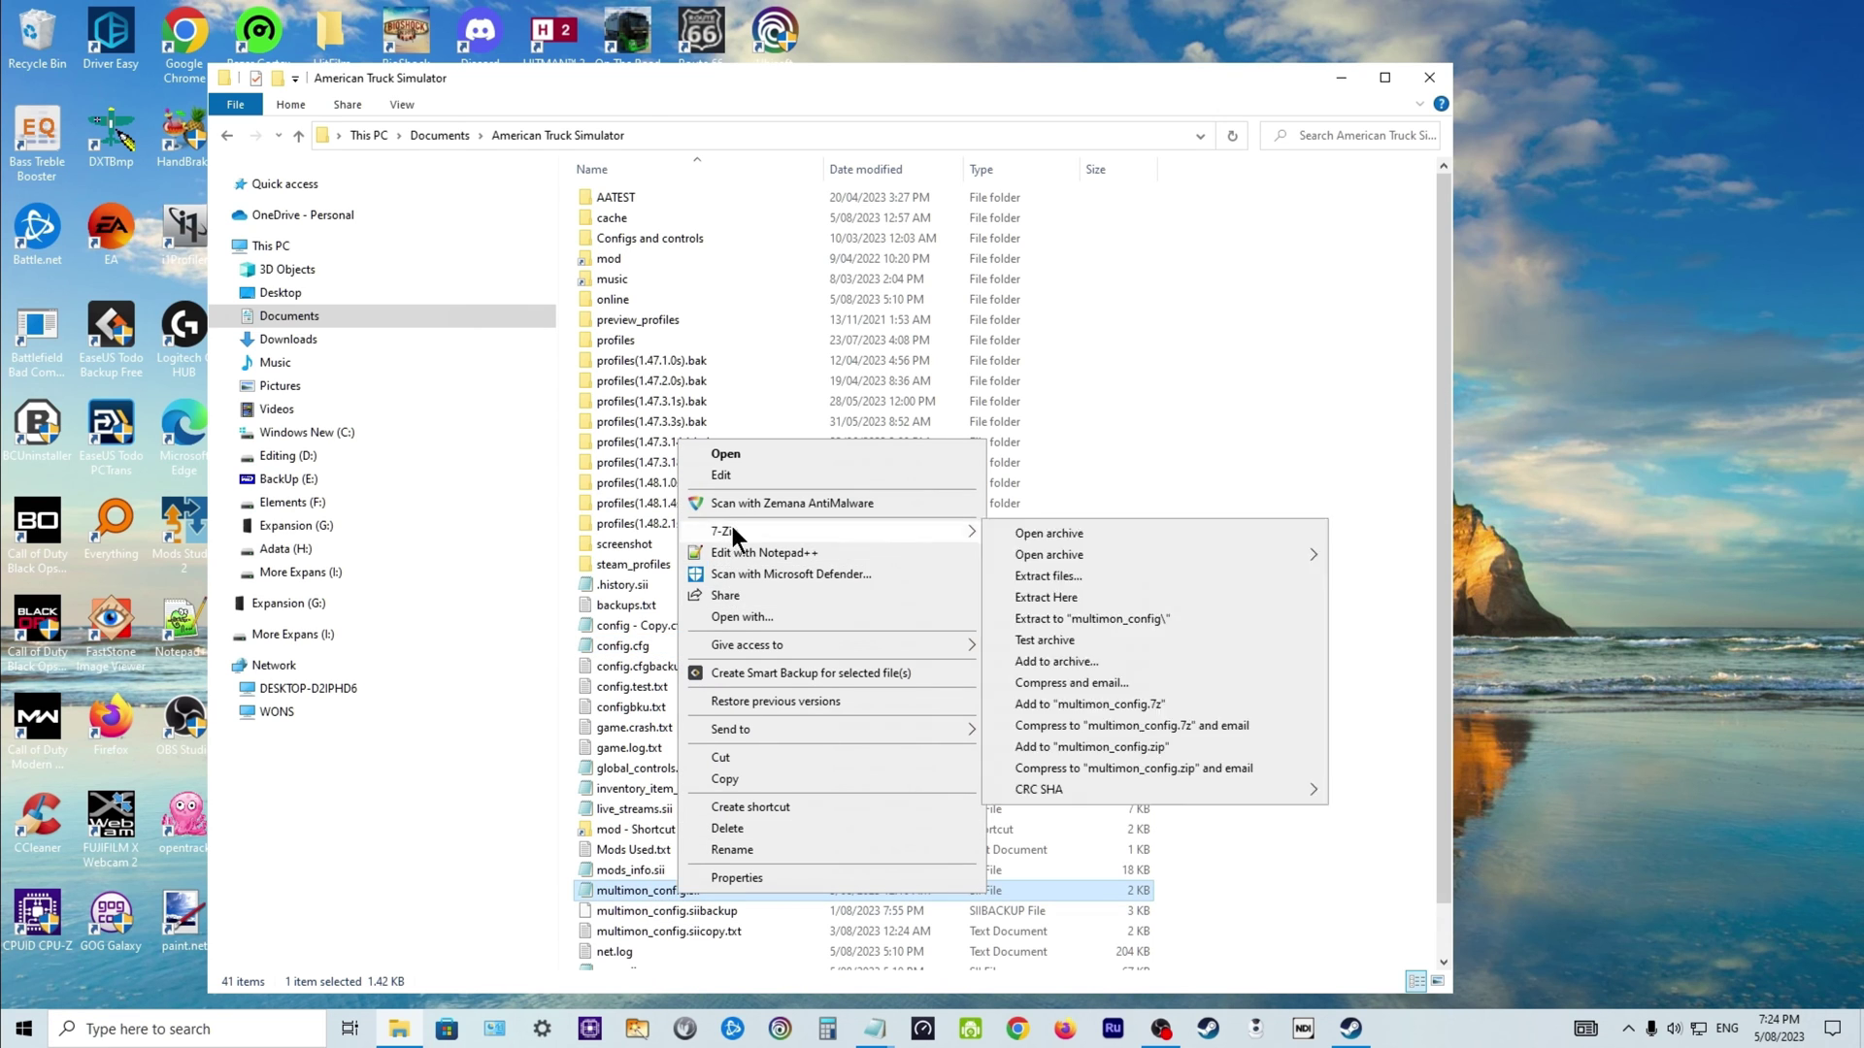
{"action": "left_click", "coordinate": [726, 477]}
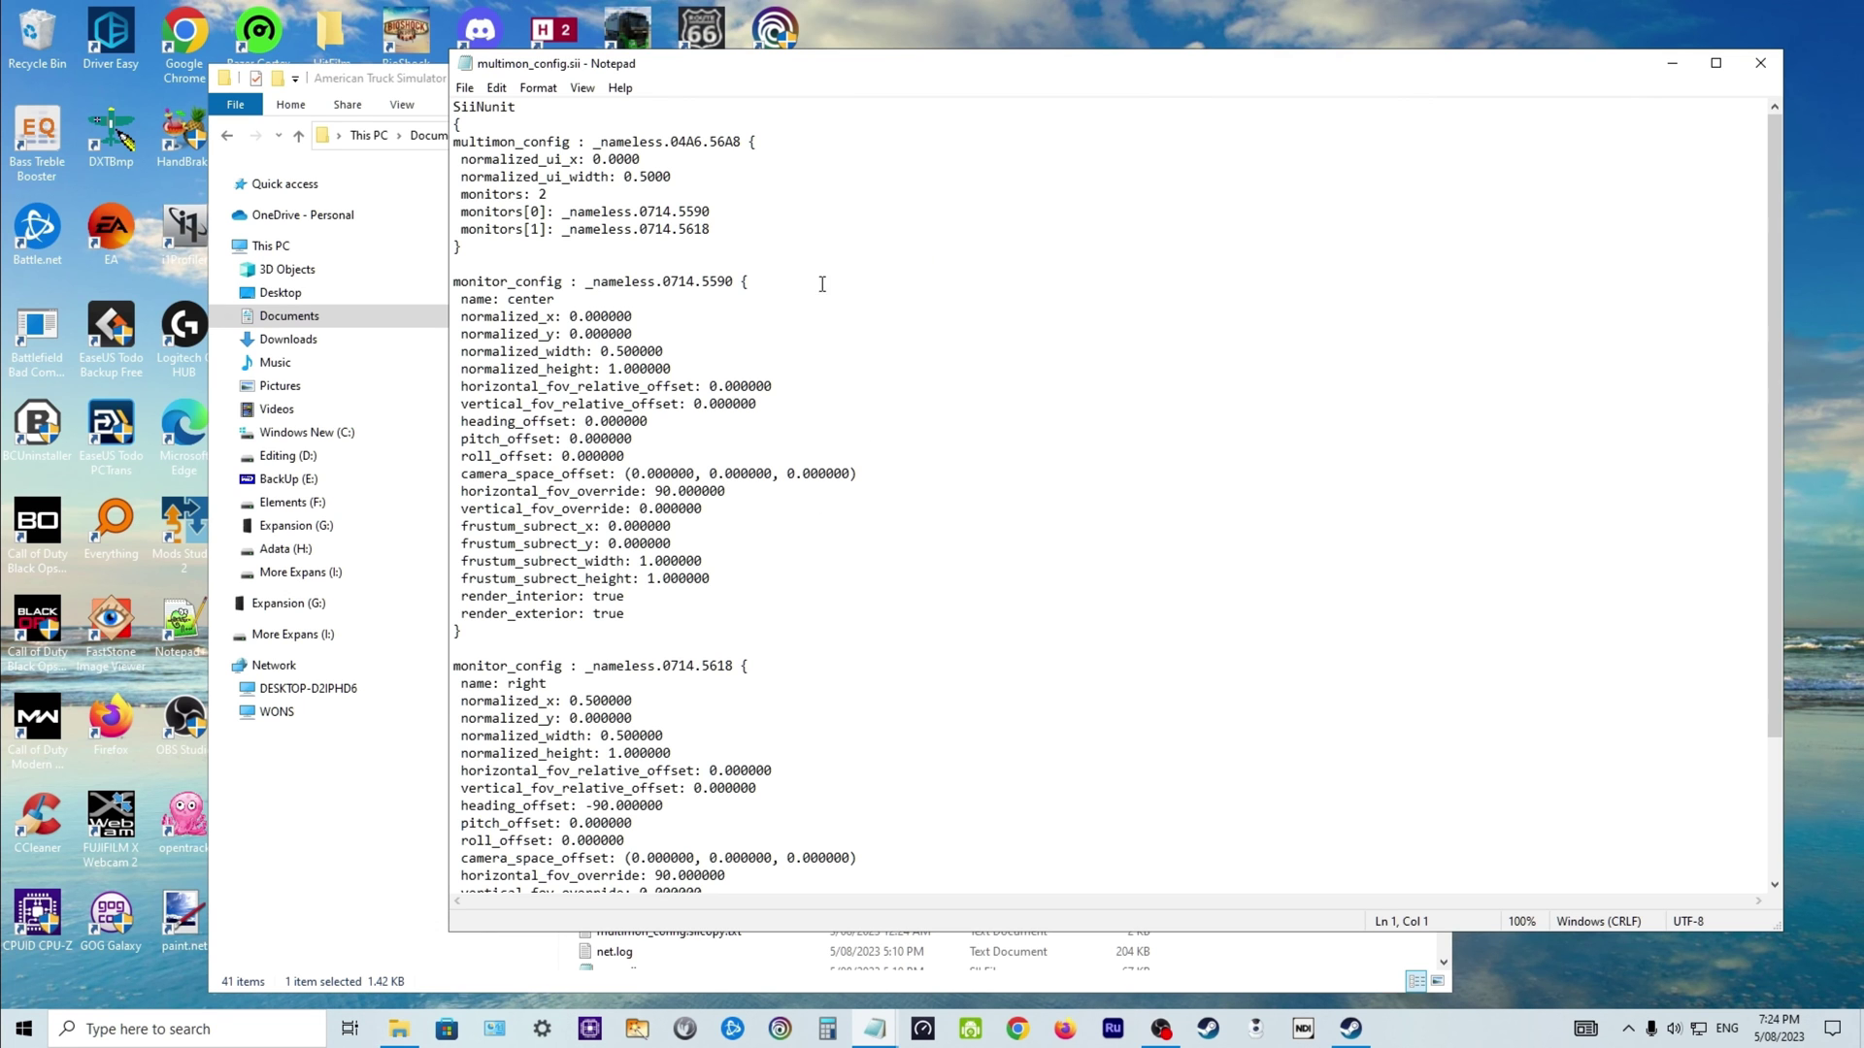
{"action": "scroll", "coordinate": [541, 174], "scroll_direction": "down", "scroll_amount": 3}
{"action": "scroll", "coordinate": [545, 204], "scroll_direction": "up", "scroll_amount": 3}
{"action": "scroll", "coordinate": [644, 735], "scroll_direction": "down", "scroll_amount": 3}
{"action": "scroll", "coordinate": [638, 610], "scroll_direction": "up", "scroll_amount": 3}
{"action": "scroll", "coordinate": [686, 177], "scroll_direction": "down", "scroll_amount": 1}
{"action": "scroll", "coordinate": [587, 437], "scroll_direction": "down", "scroll_amount": 3}
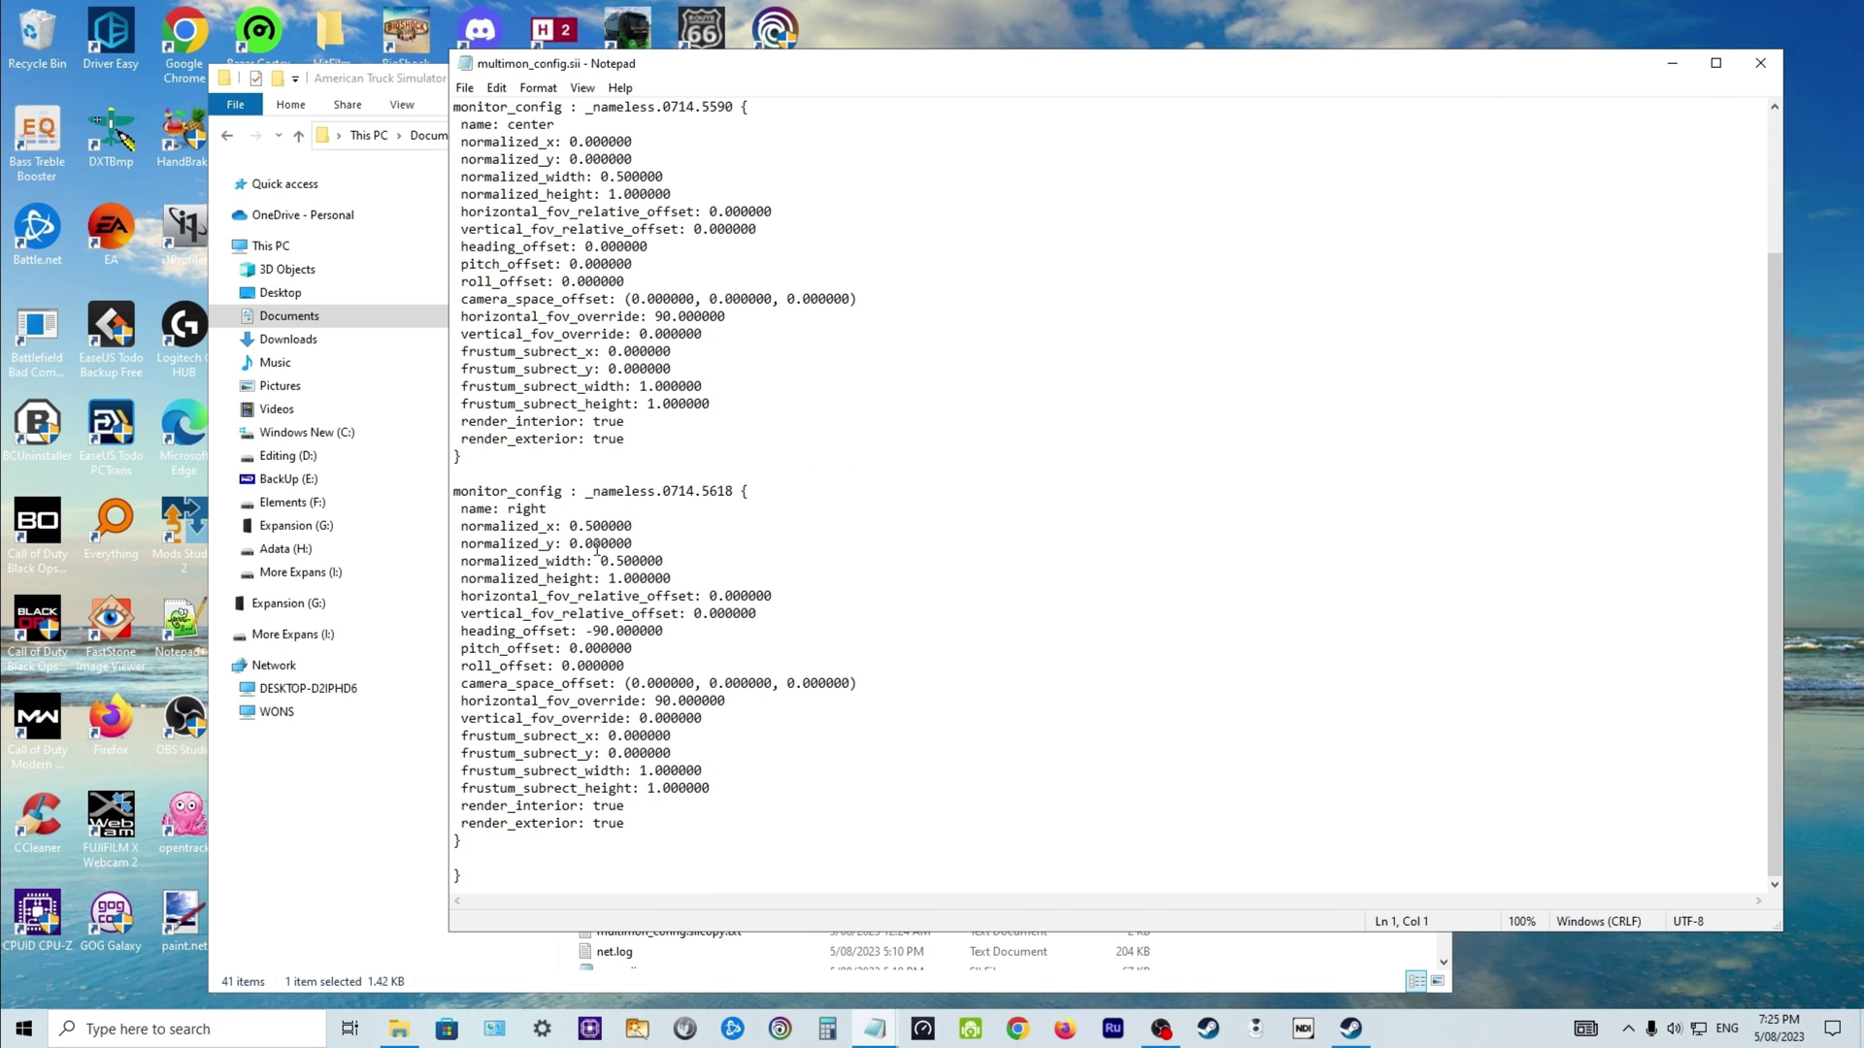
{"action": "scroll", "coordinate": [598, 547], "scroll_direction": "up", "scroll_amount": 4}
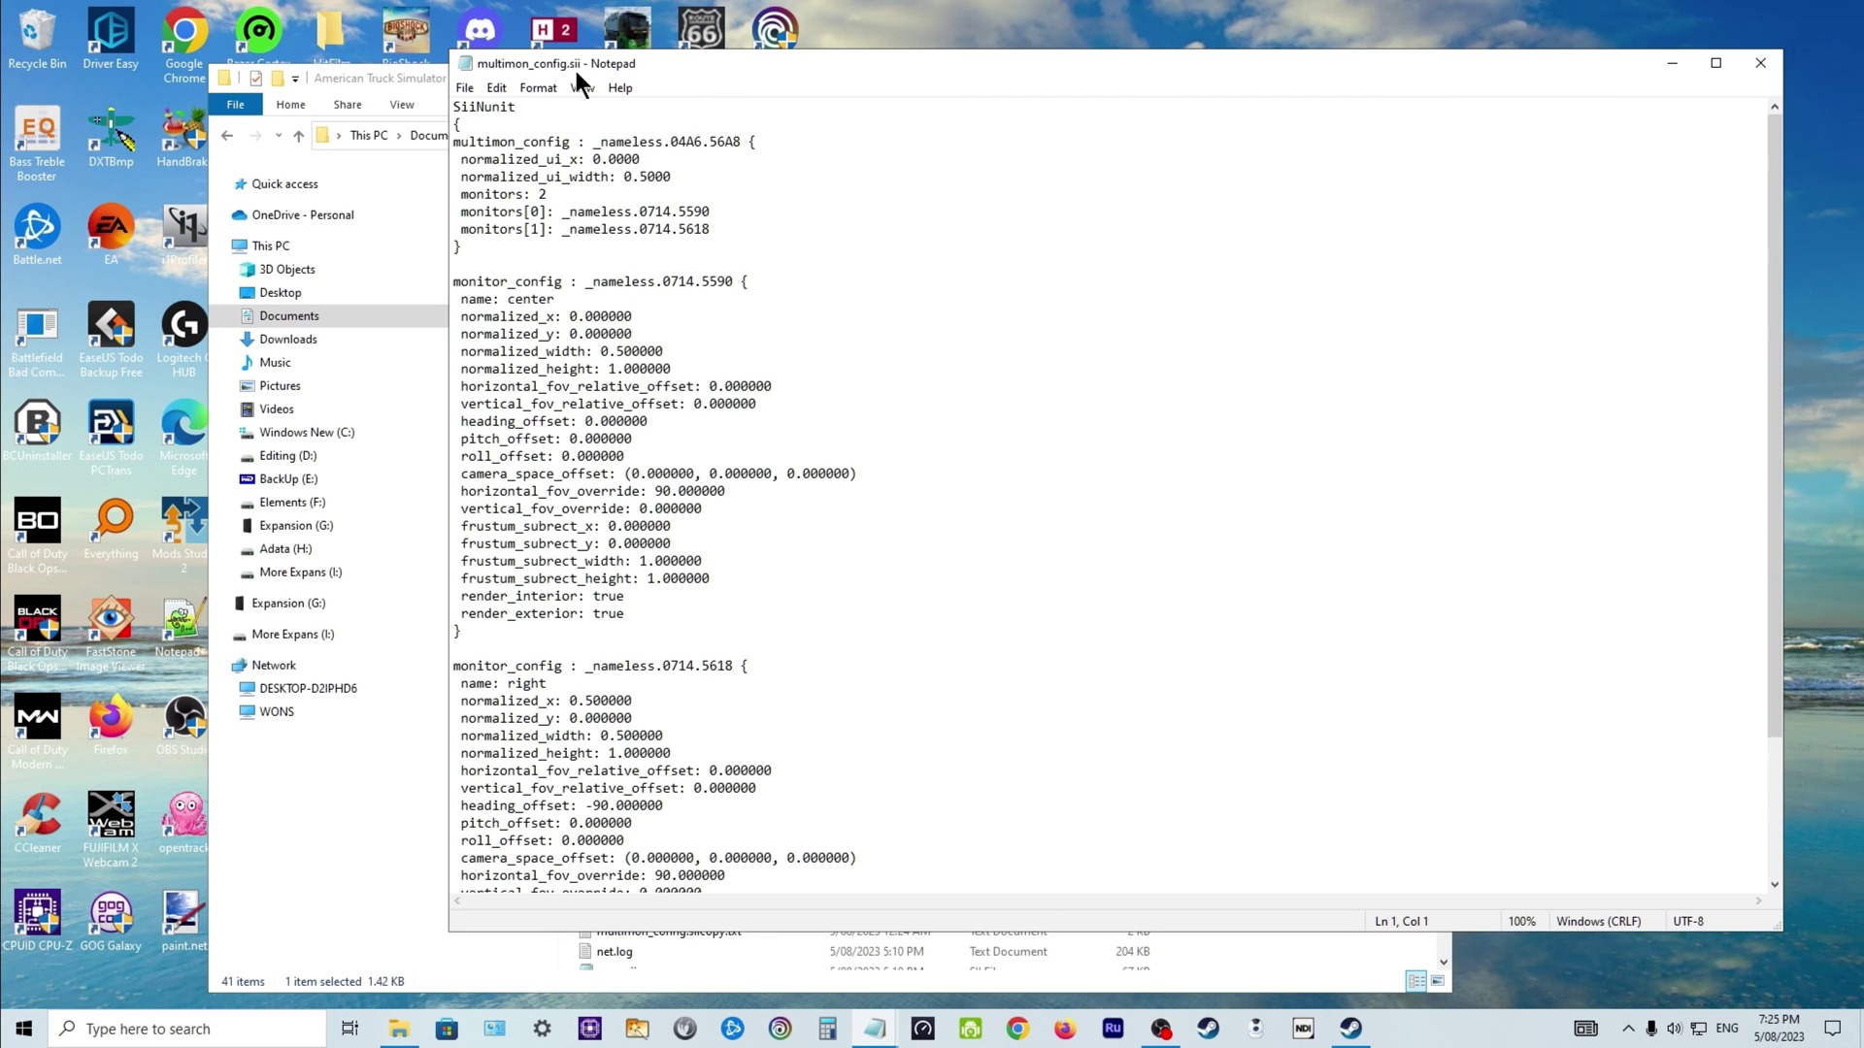
{"action": "scroll", "coordinate": [594, 155], "scroll_direction": "down", "scroll_amount": 1}
{"action": "scroll", "coordinate": [549, 583], "scroll_direction": "down", "scroll_amount": 3}
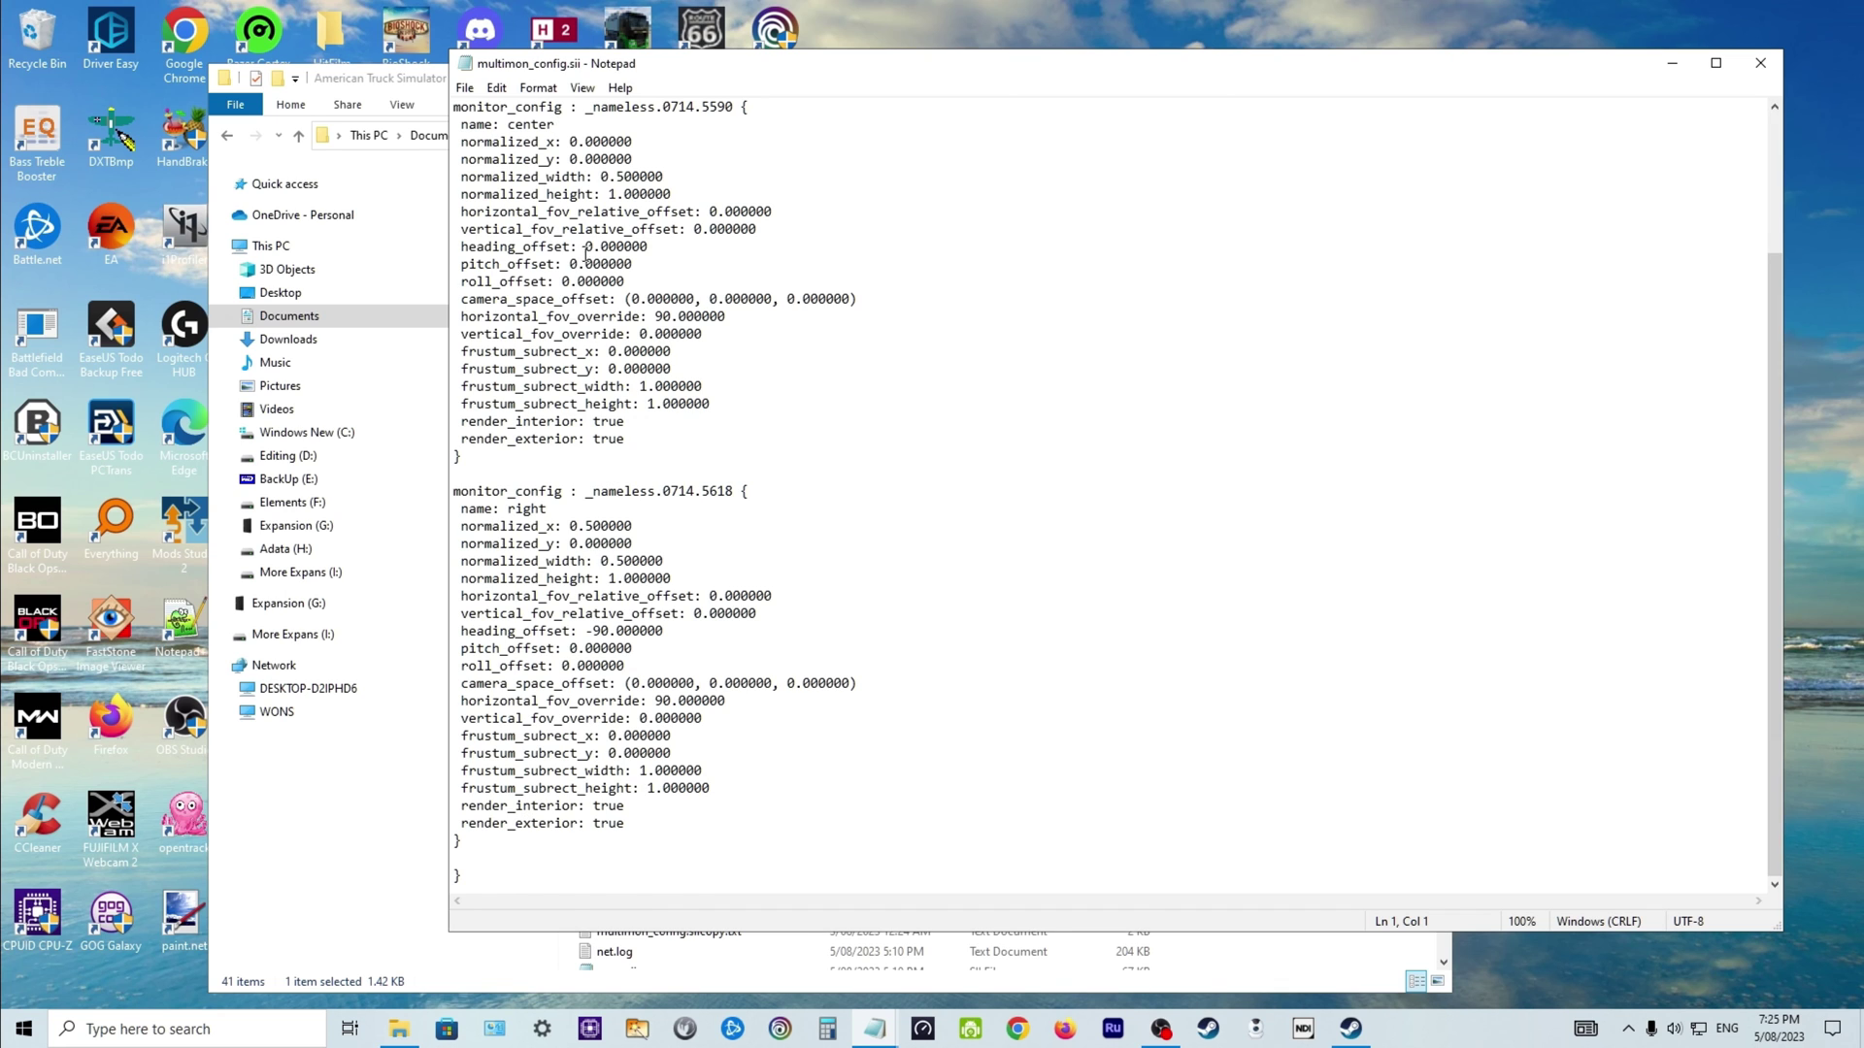
{"action": "scroll", "coordinate": [595, 217], "scroll_direction": "up", "scroll_amount": 4}
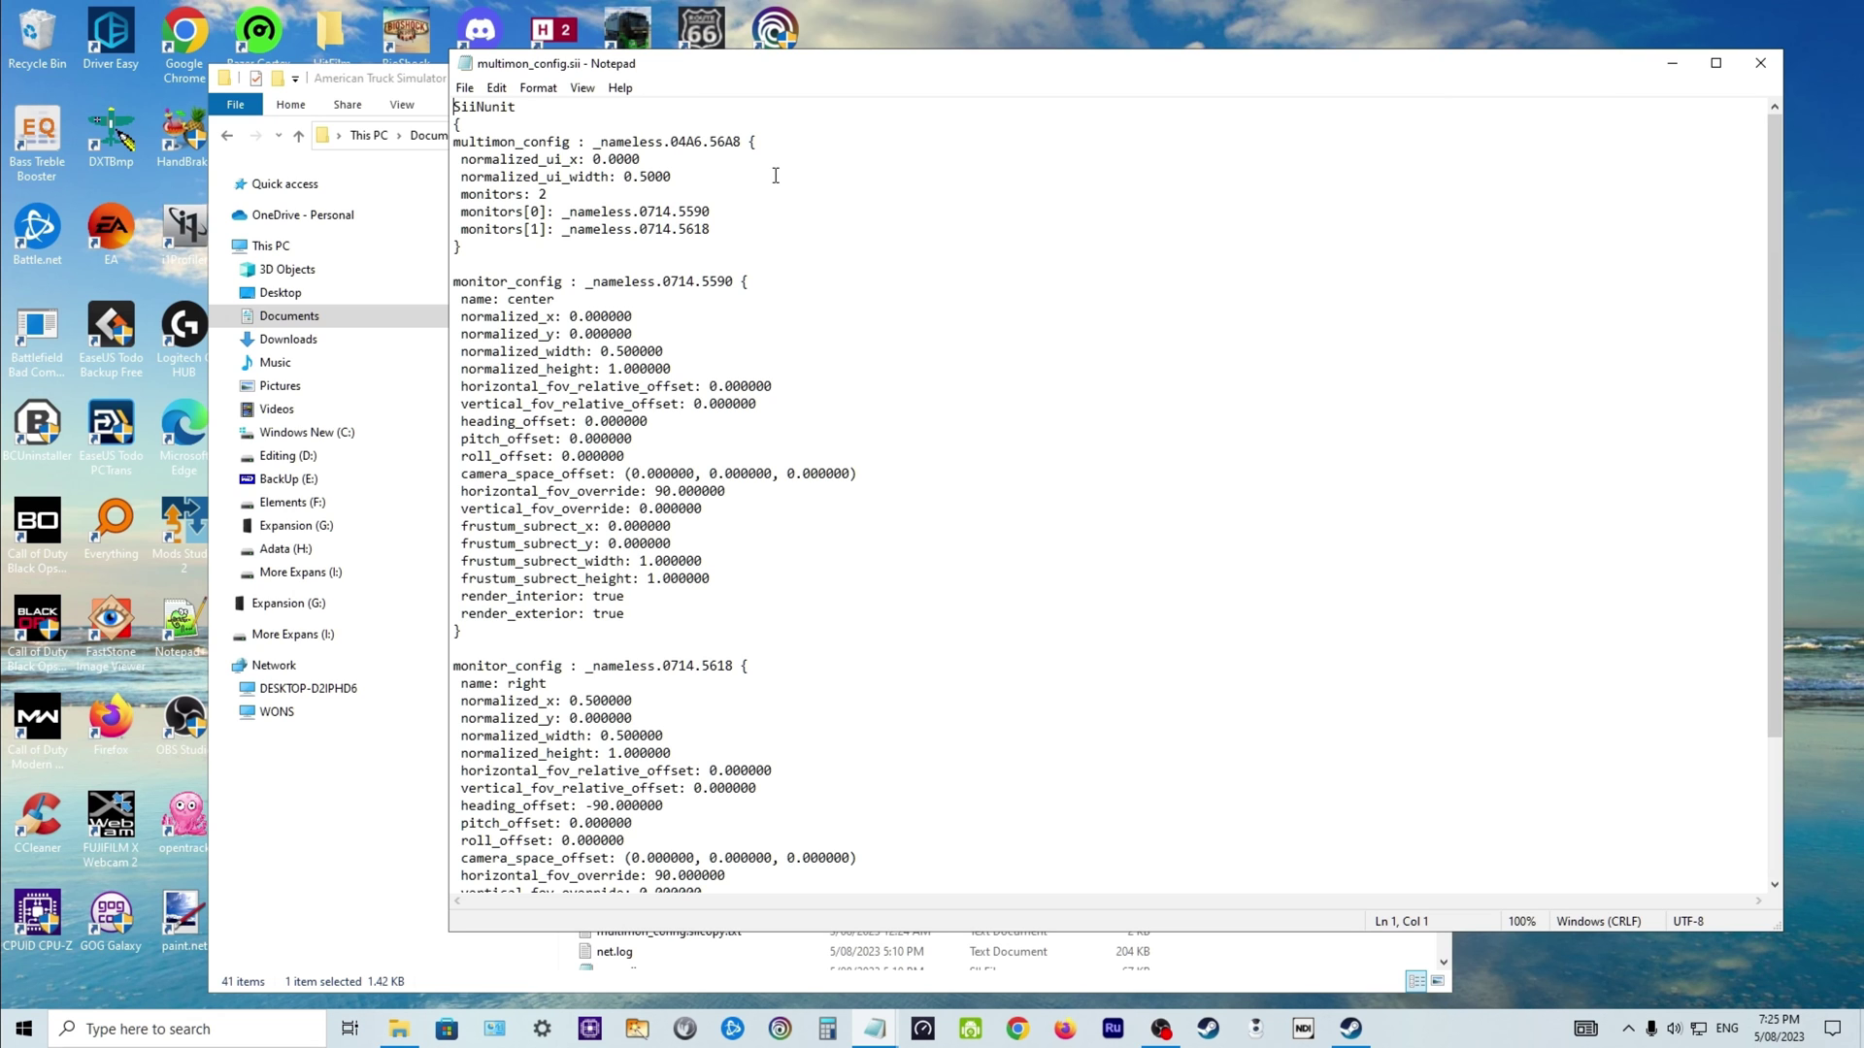
{"action": "scroll", "coordinate": [644, 382], "scroll_direction": "down", "scroll_amount": 3}
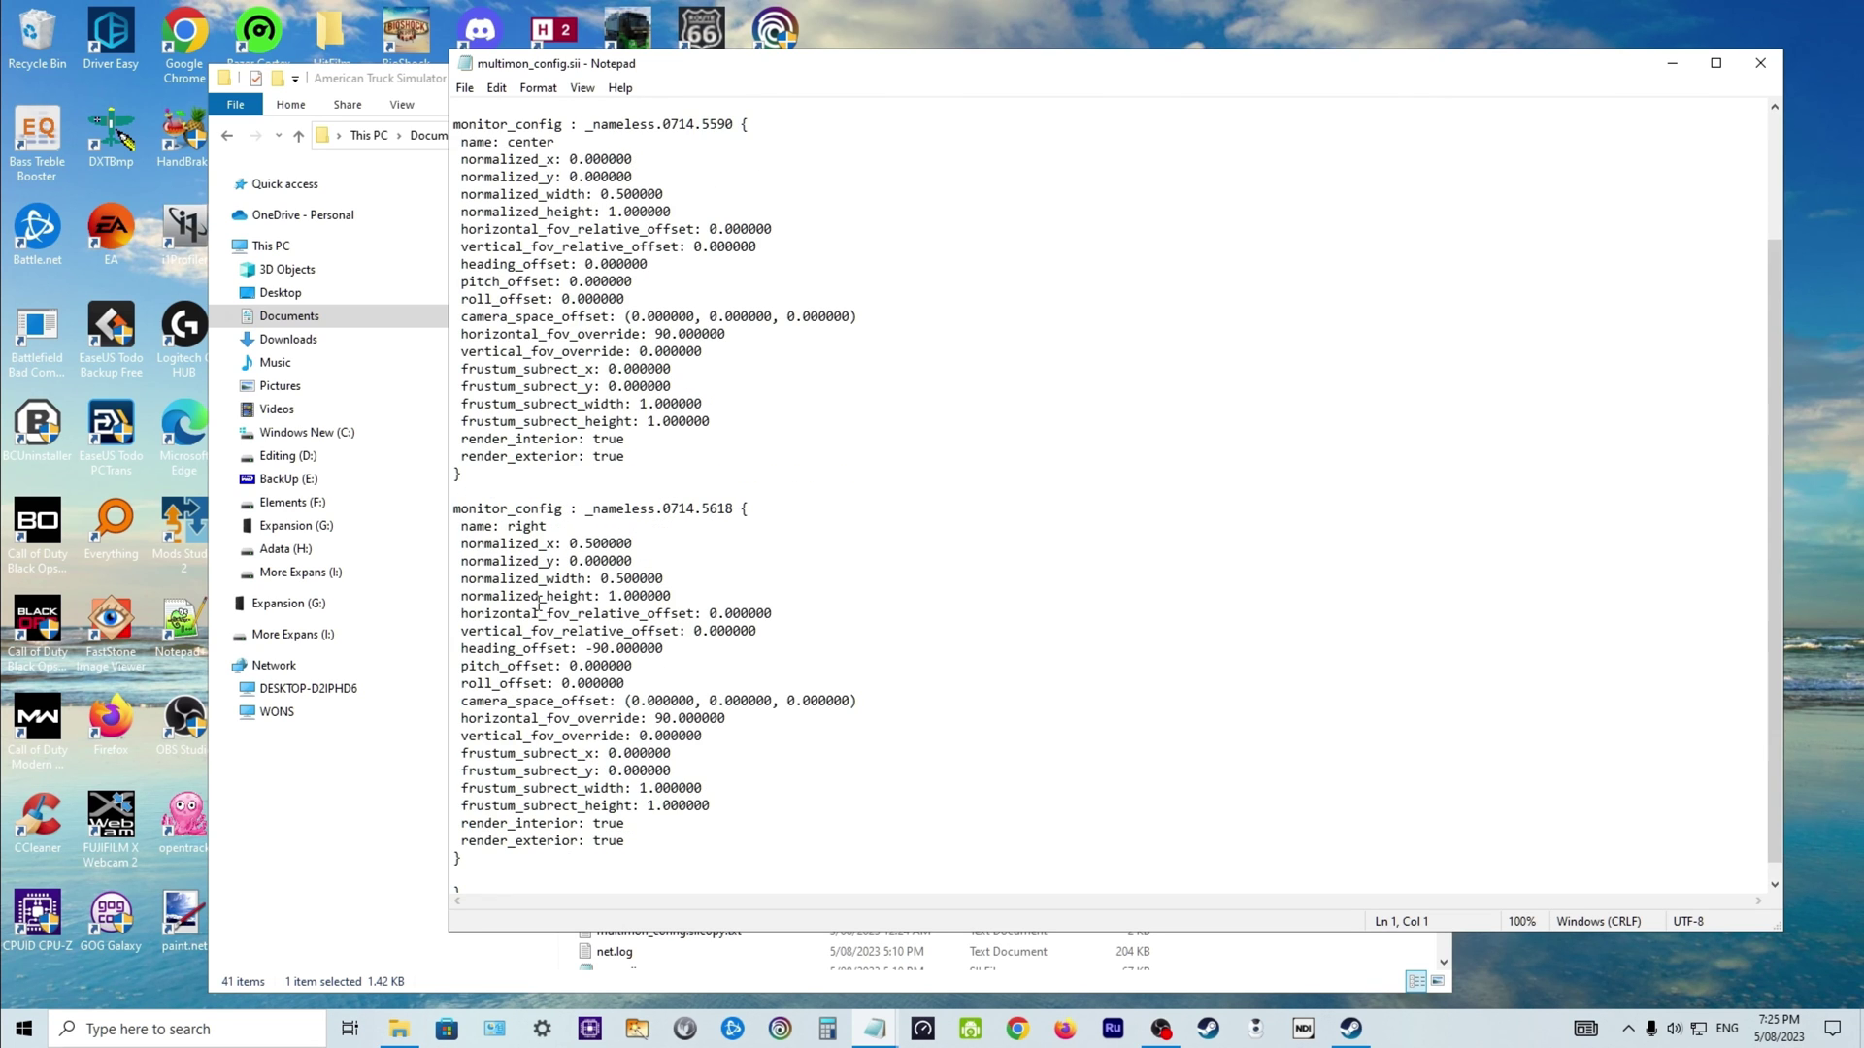
{"action": "scroll", "coordinate": [864, 387], "scroll_direction": "up", "scroll_amount": 3}
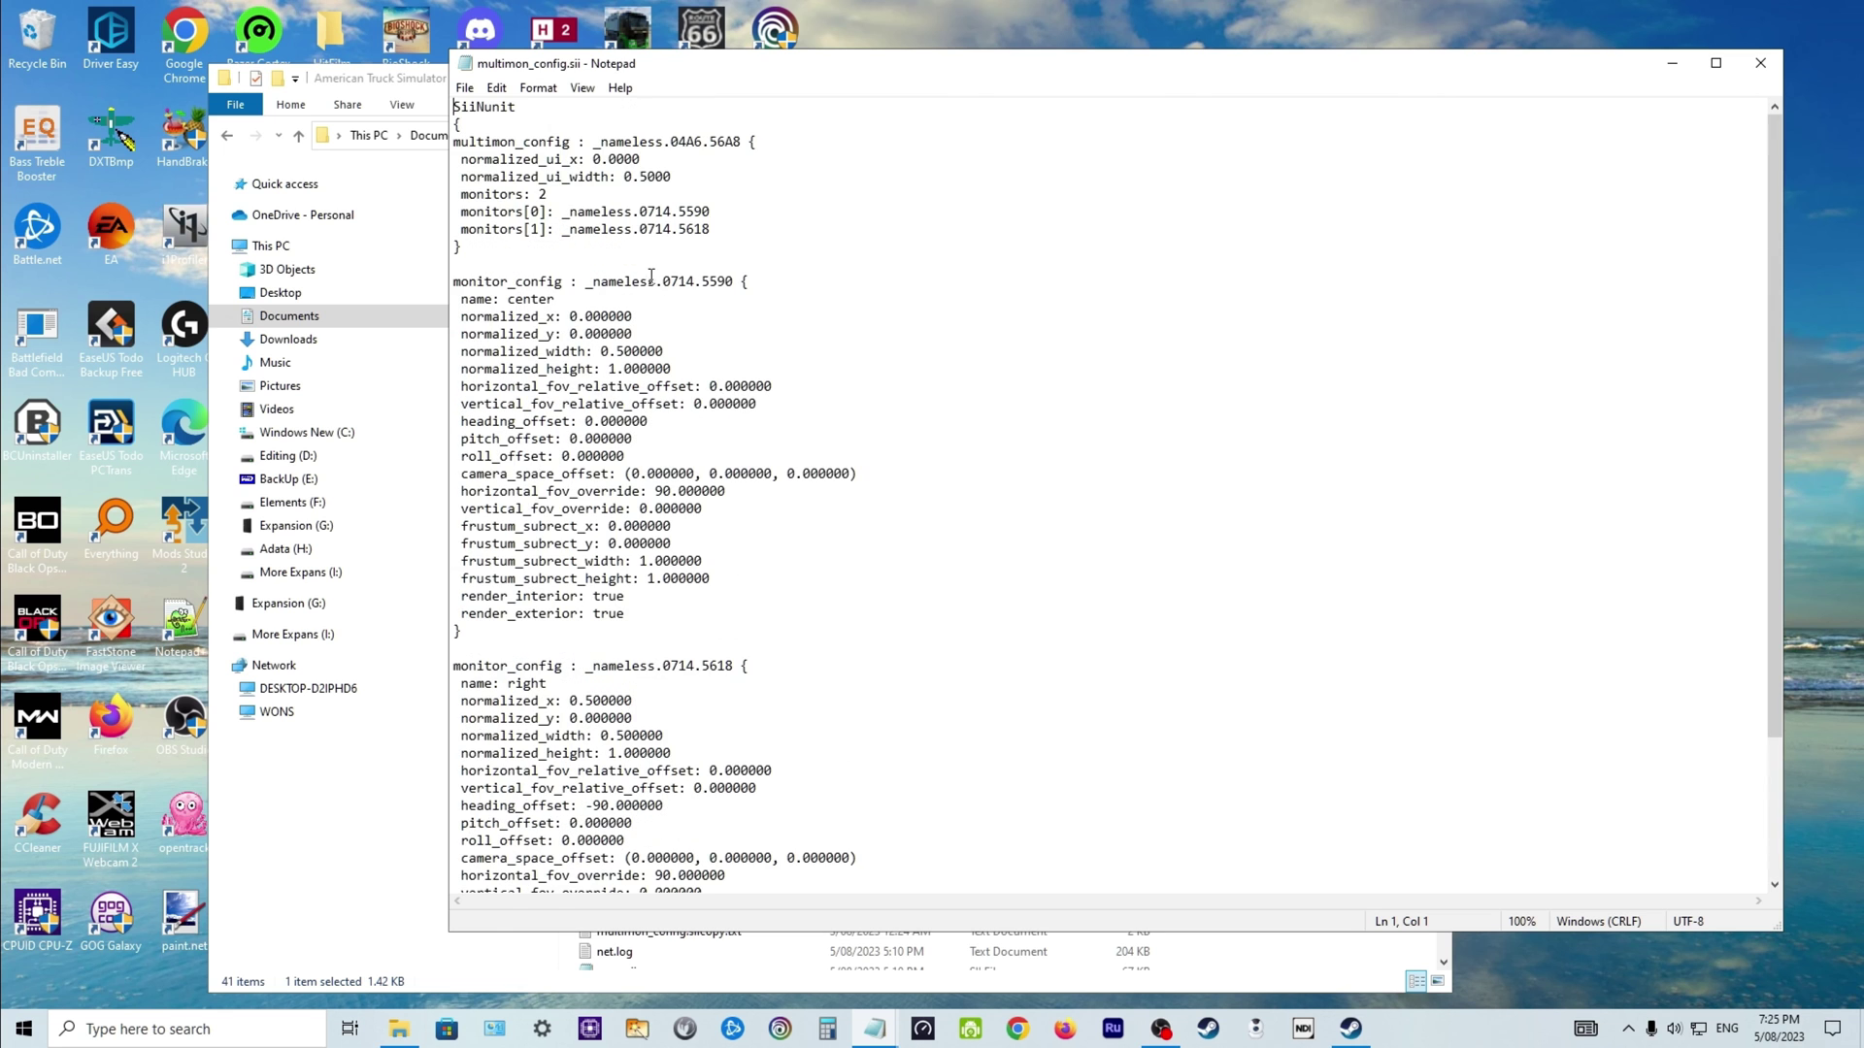
{"action": "left_click", "coordinate": [1760, 63]}
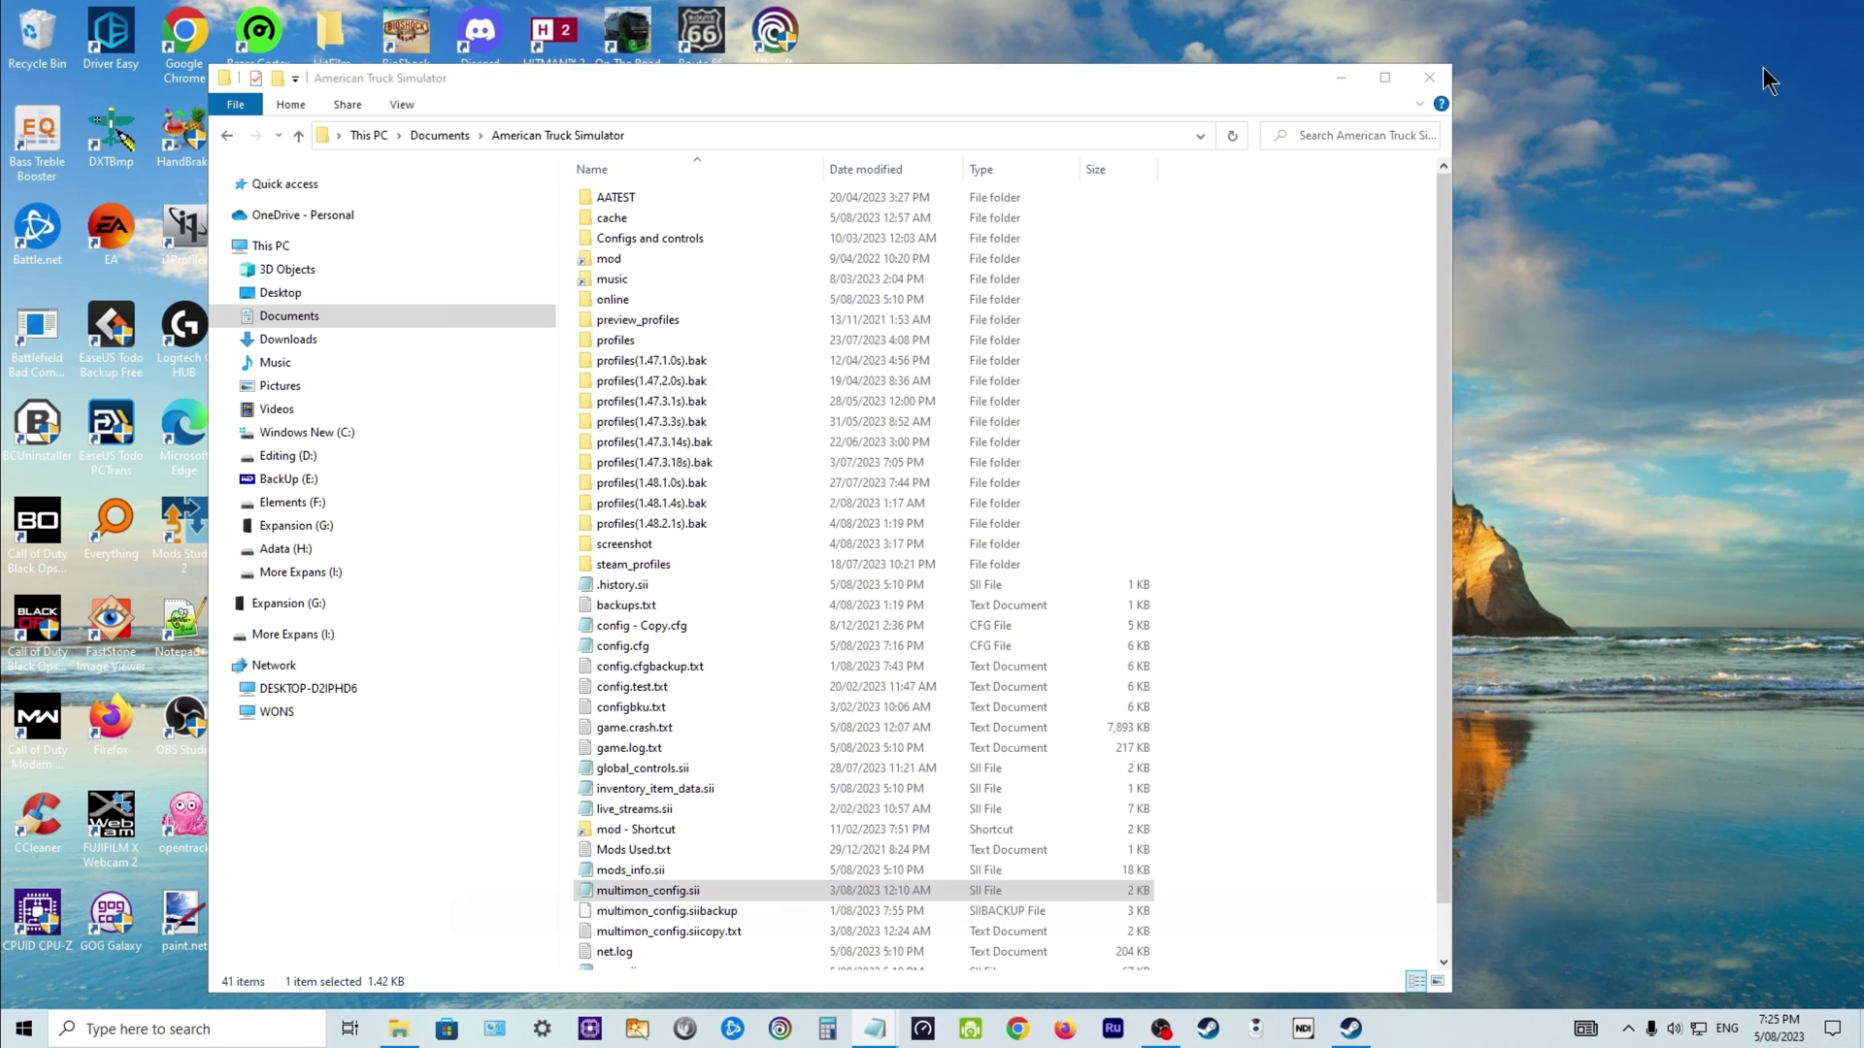
- Close the folder, switch to AMD Software: Adrenalin Edition to examine the display options and AMD Eyefinity entry, and close it
{"action": "left_click", "coordinate": [1441, 76]}
{"action": "right_click", "coordinate": [1000, 561]}
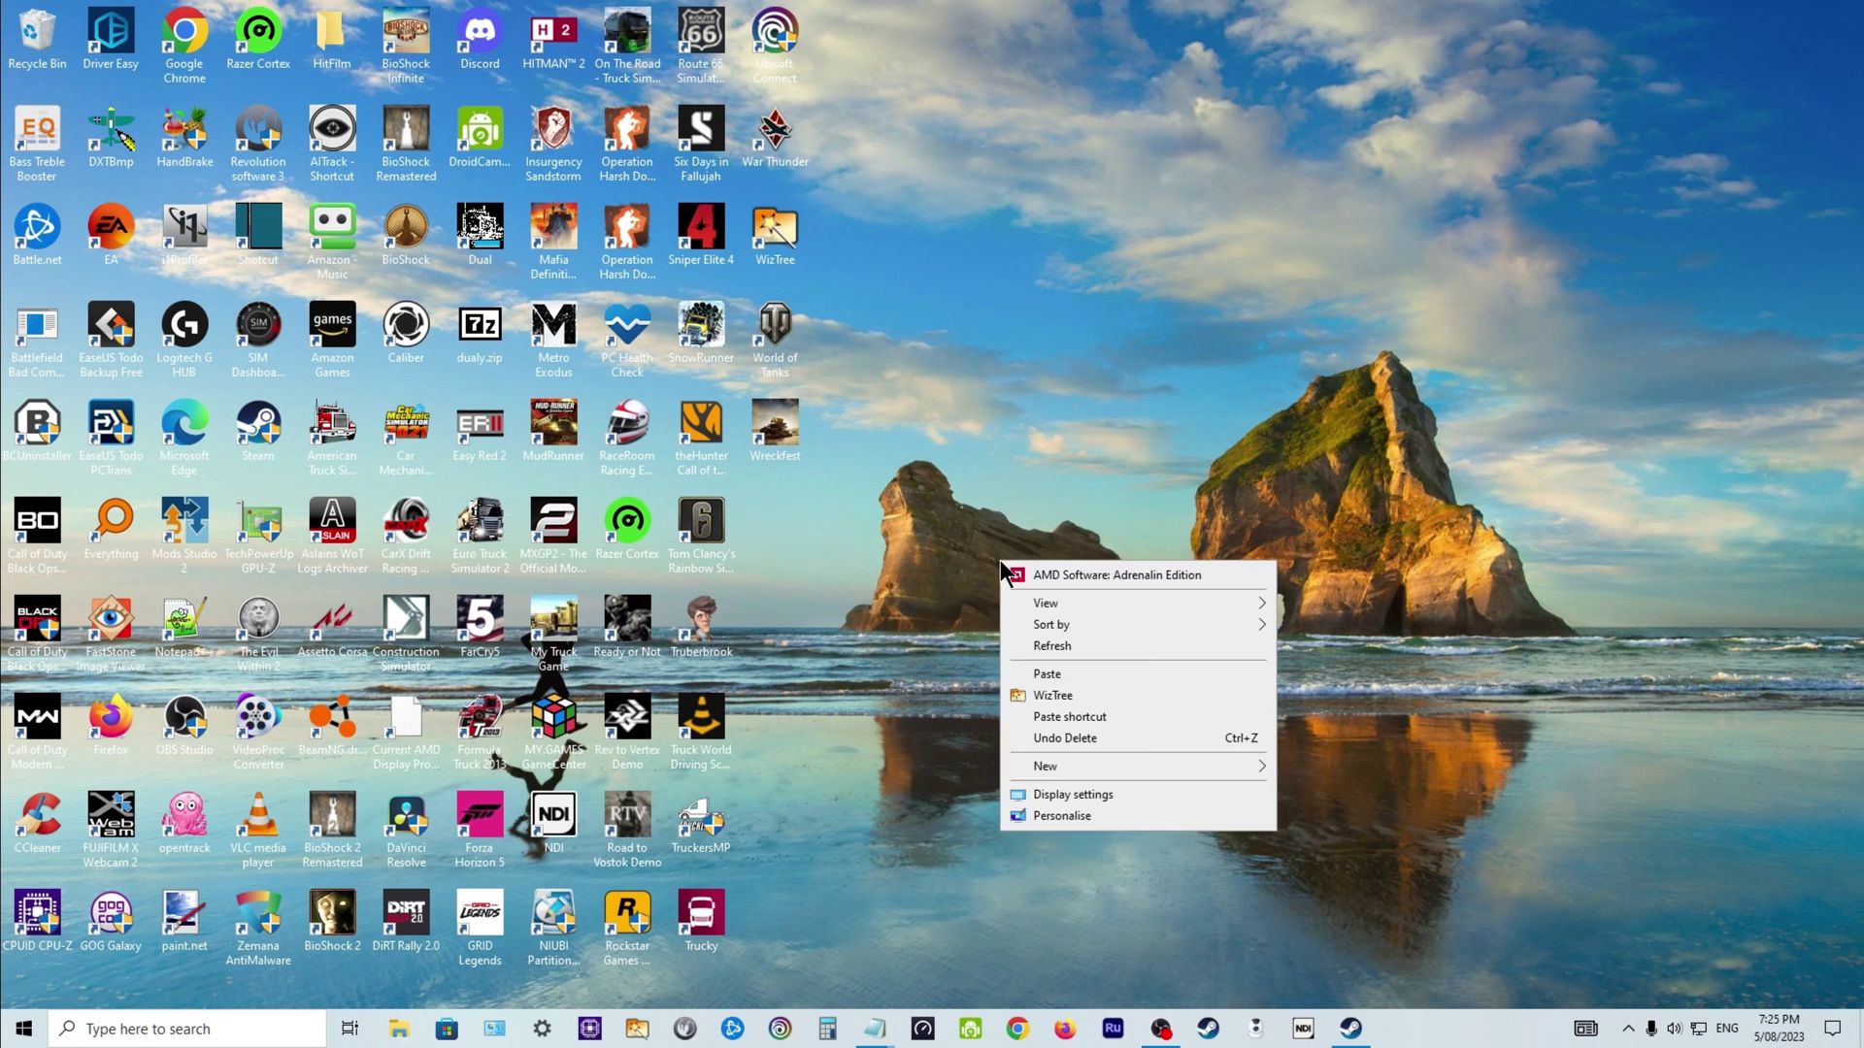
{"action": "left_click", "coordinate": [1075, 575]}
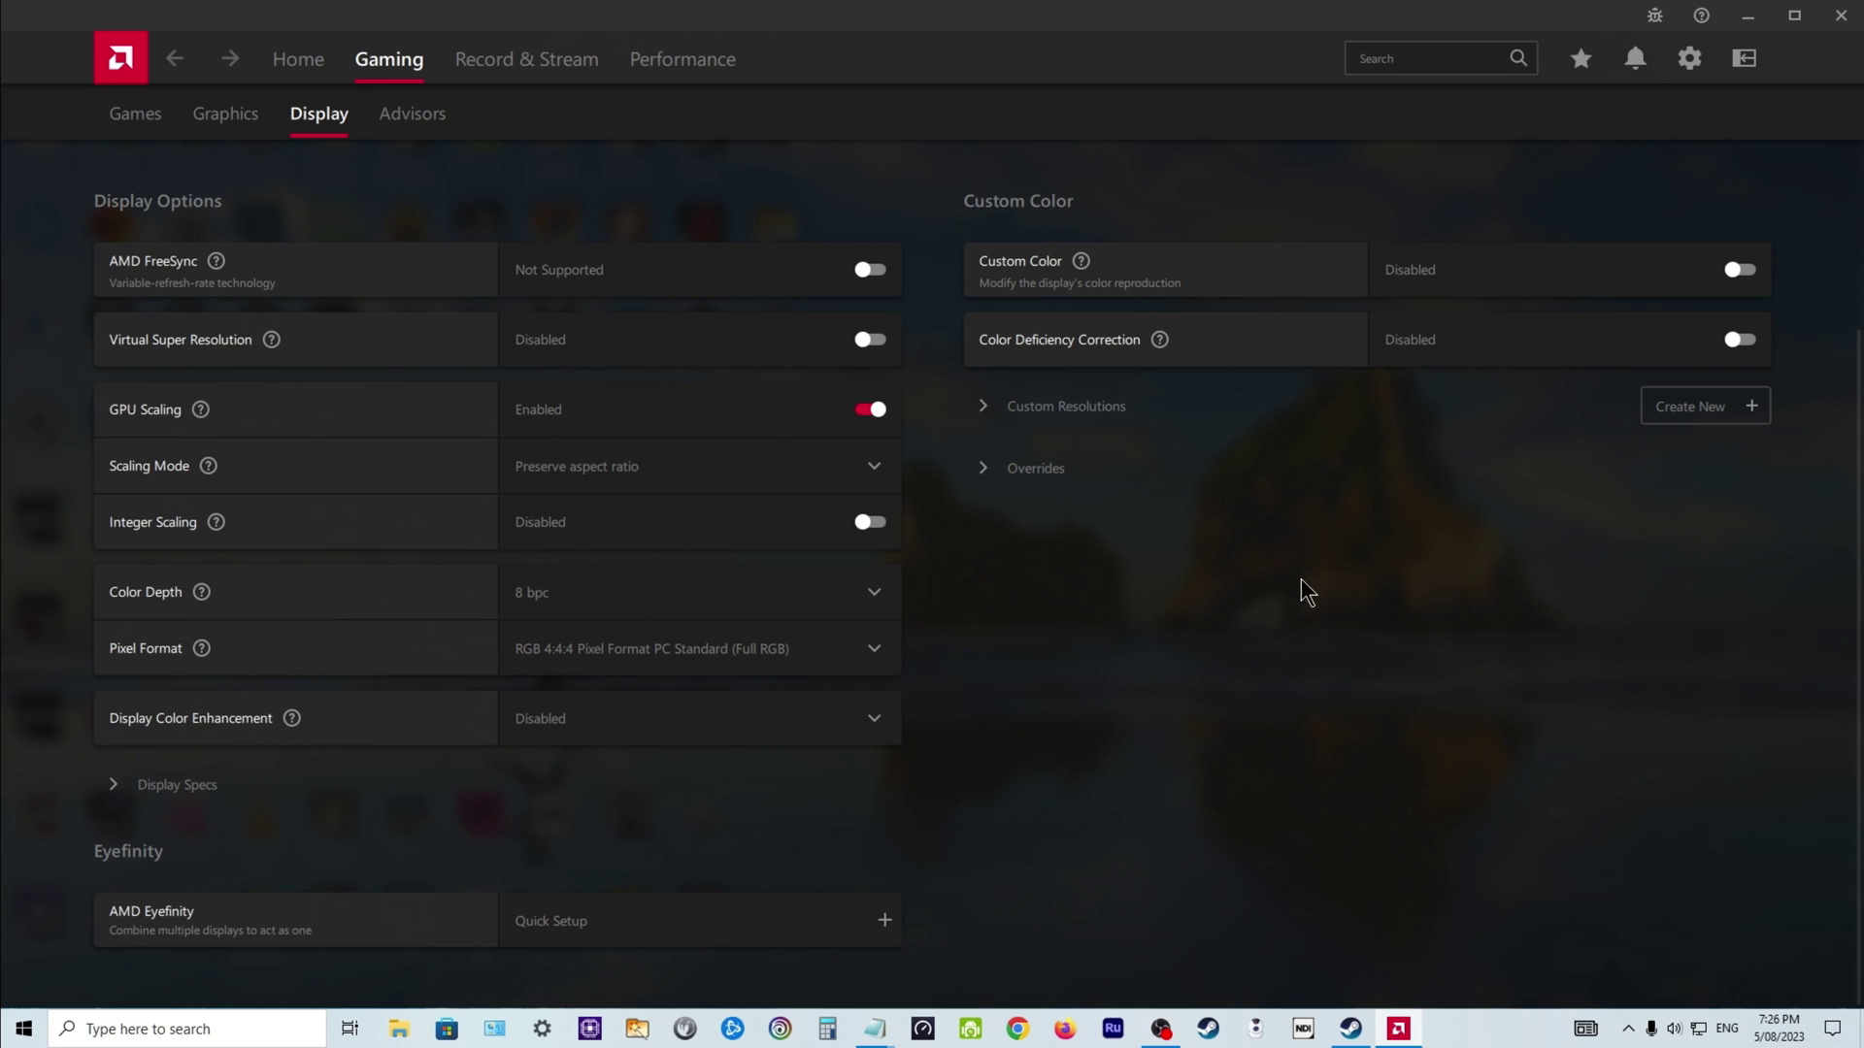
{"action": "left_click", "coordinate": [1839, 17]}
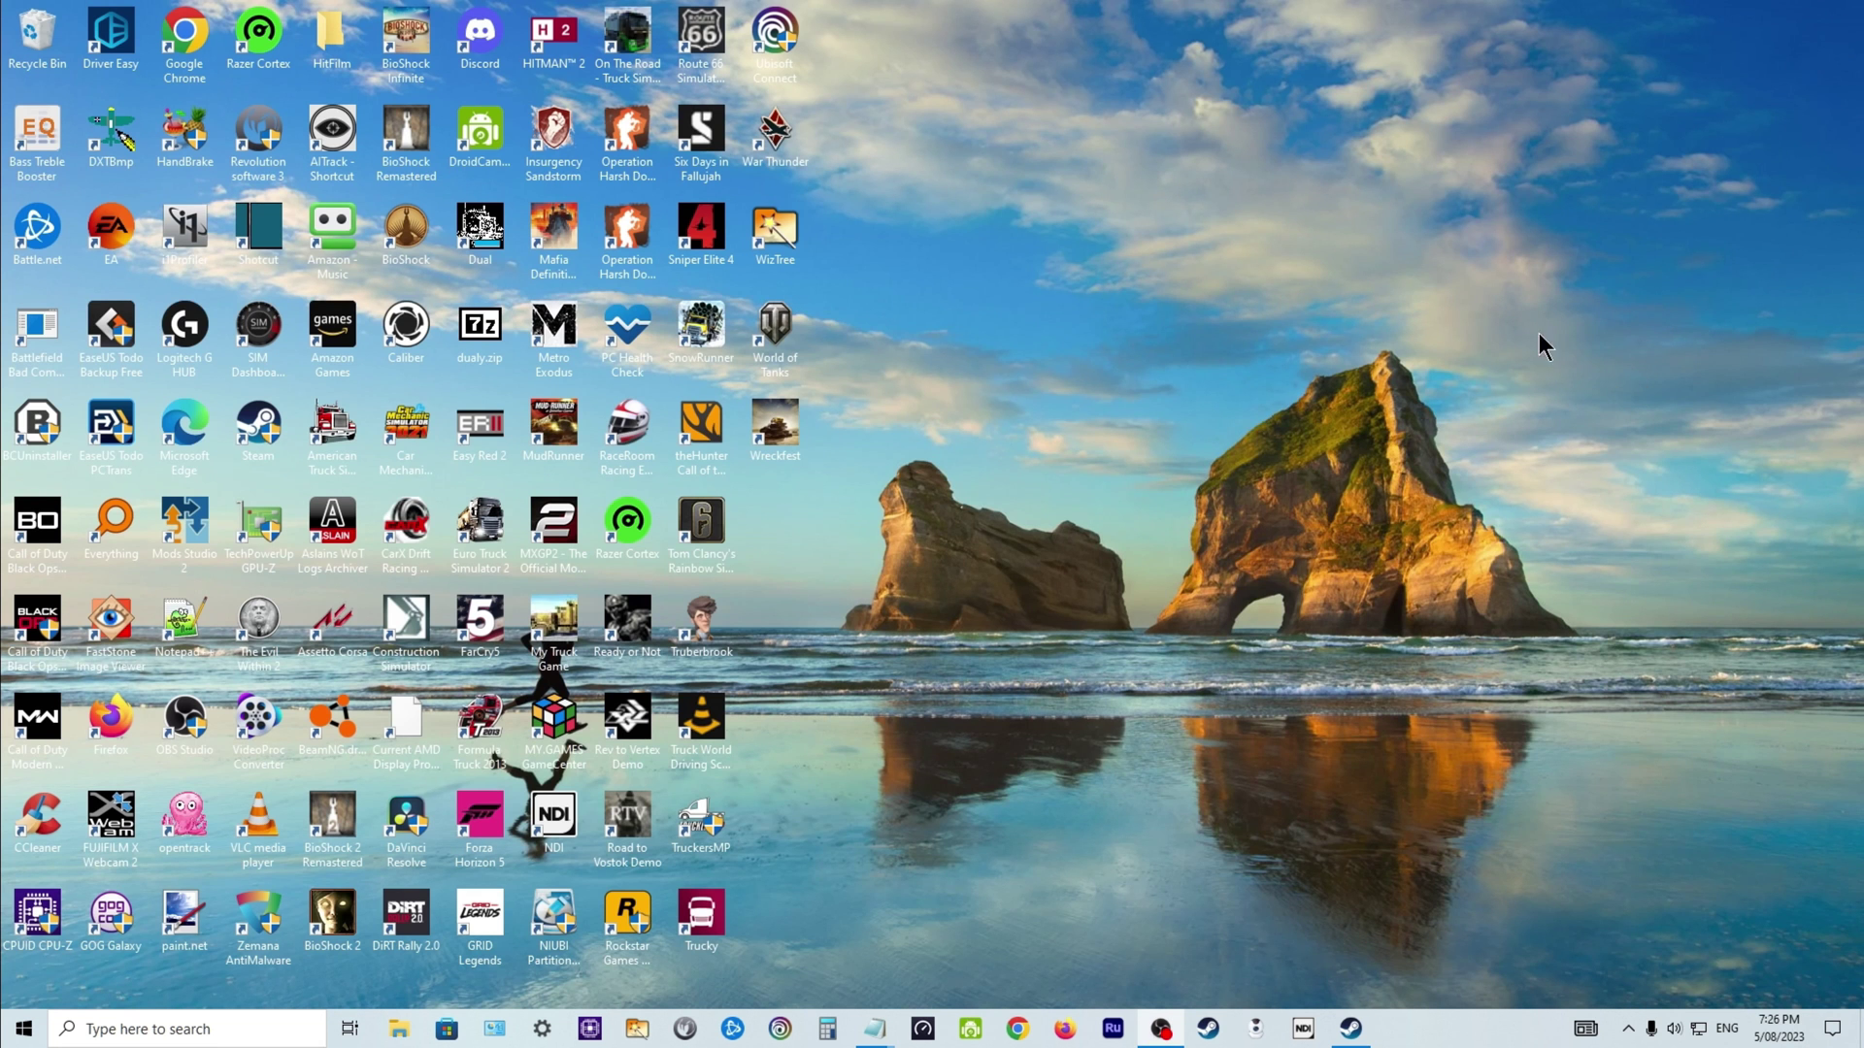